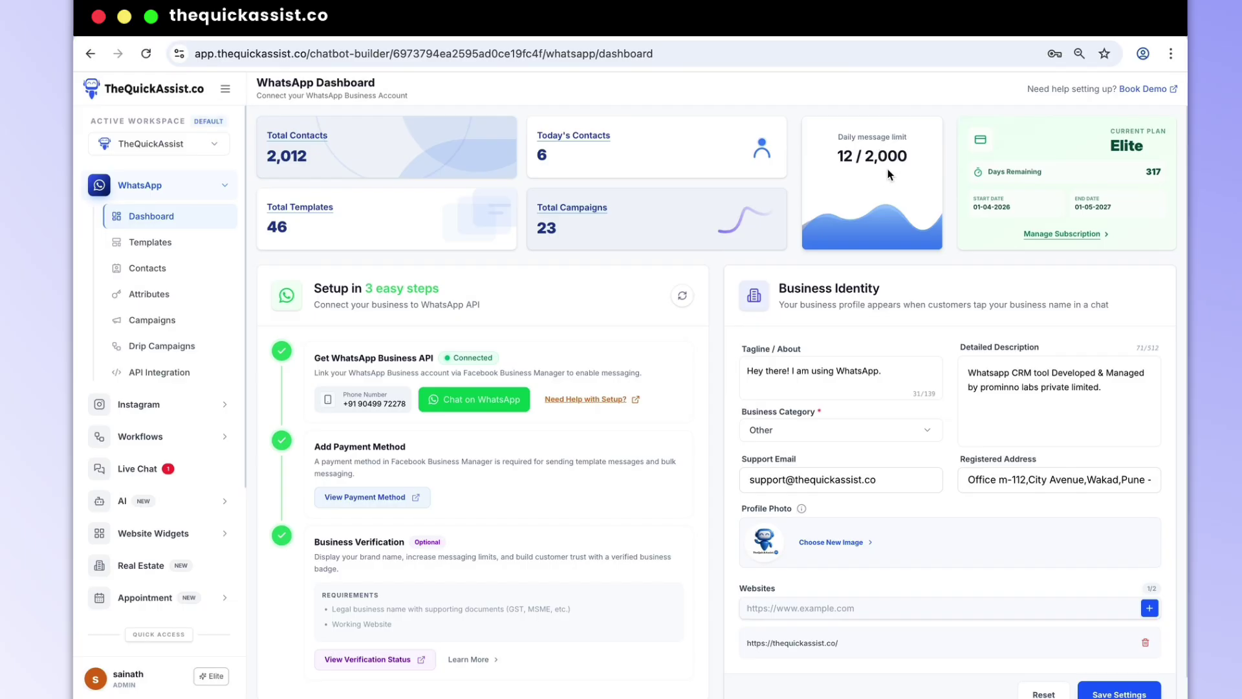
Step: Start a new WhatsApp message template named "sale" and view the available template categories
{"action": "left_click", "coordinate": [201, 243]}
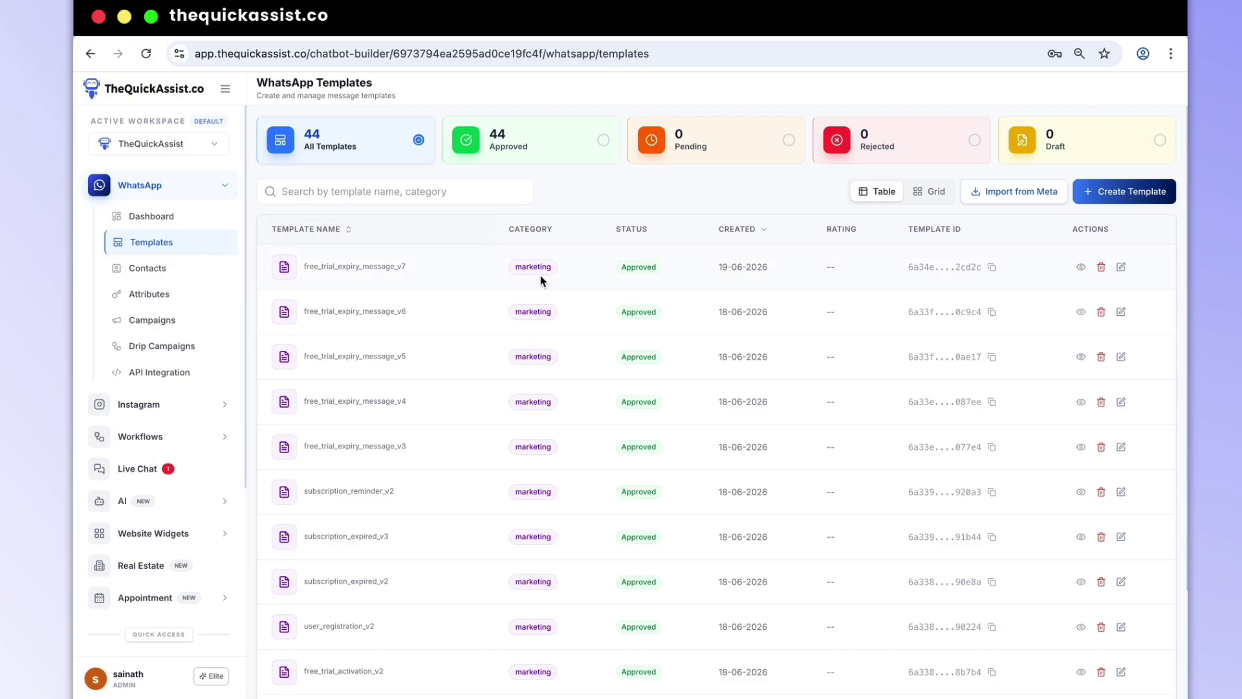
{"action": "left_click", "coordinate": [1117, 194]}
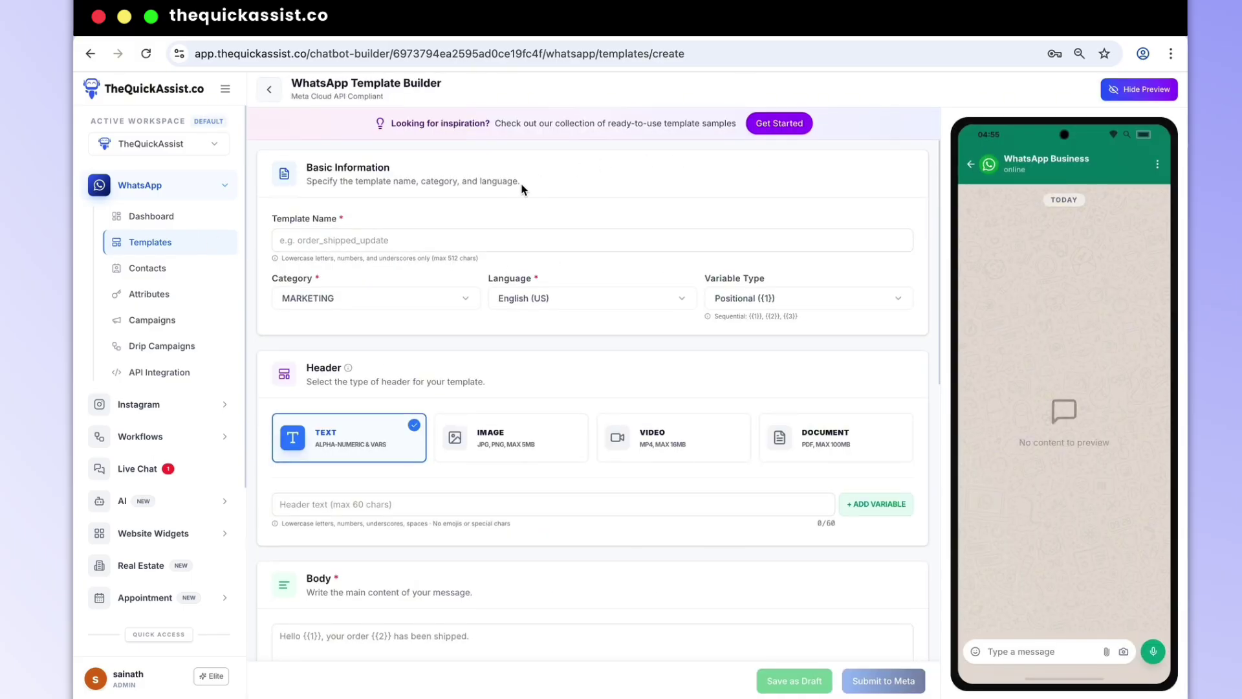
{"action": "left_click", "coordinate": [463, 230]}
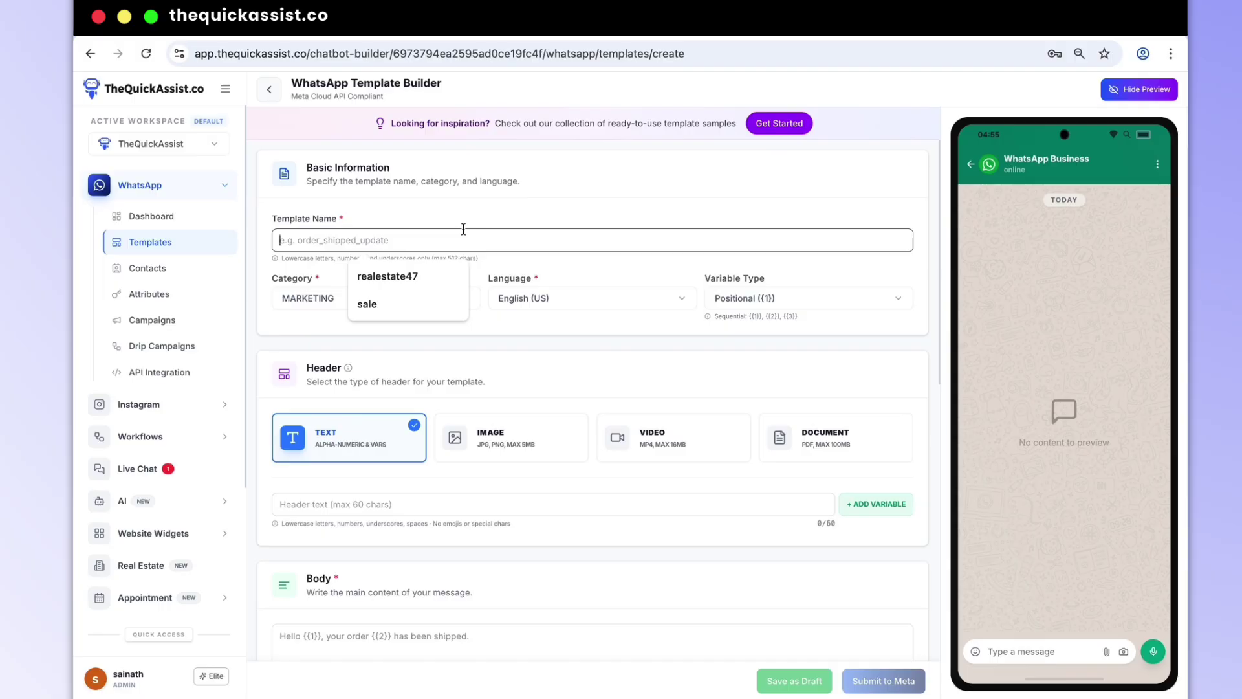
{"action": "left_click", "coordinate": [400, 304]}
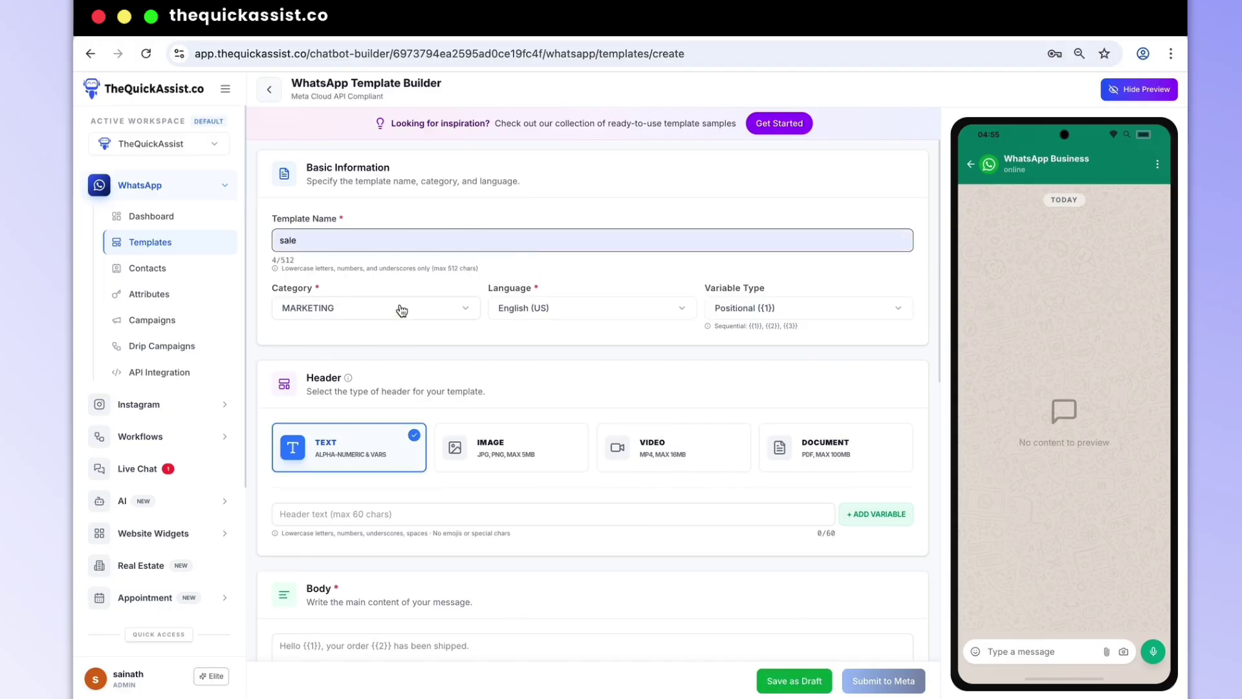
{"action": "left_click", "coordinate": [368, 313]}
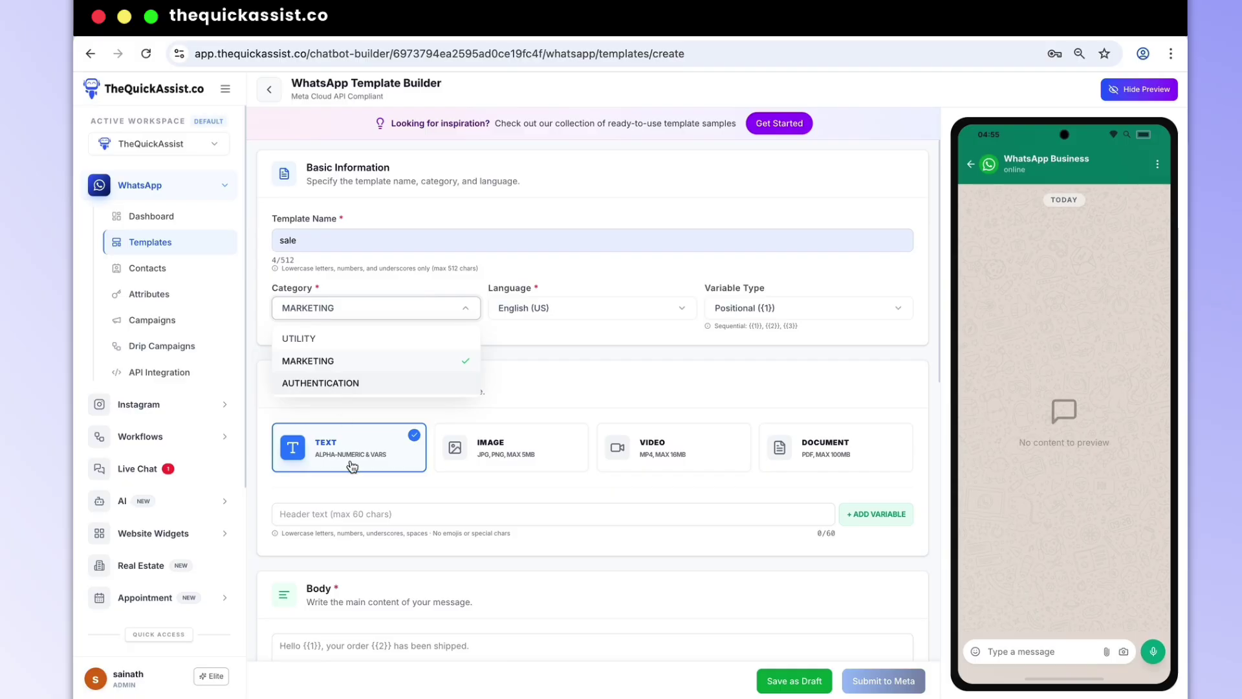
Step: Try "hello" as the template's text header and clear it again
{"action": "left_click", "coordinate": [347, 507]}
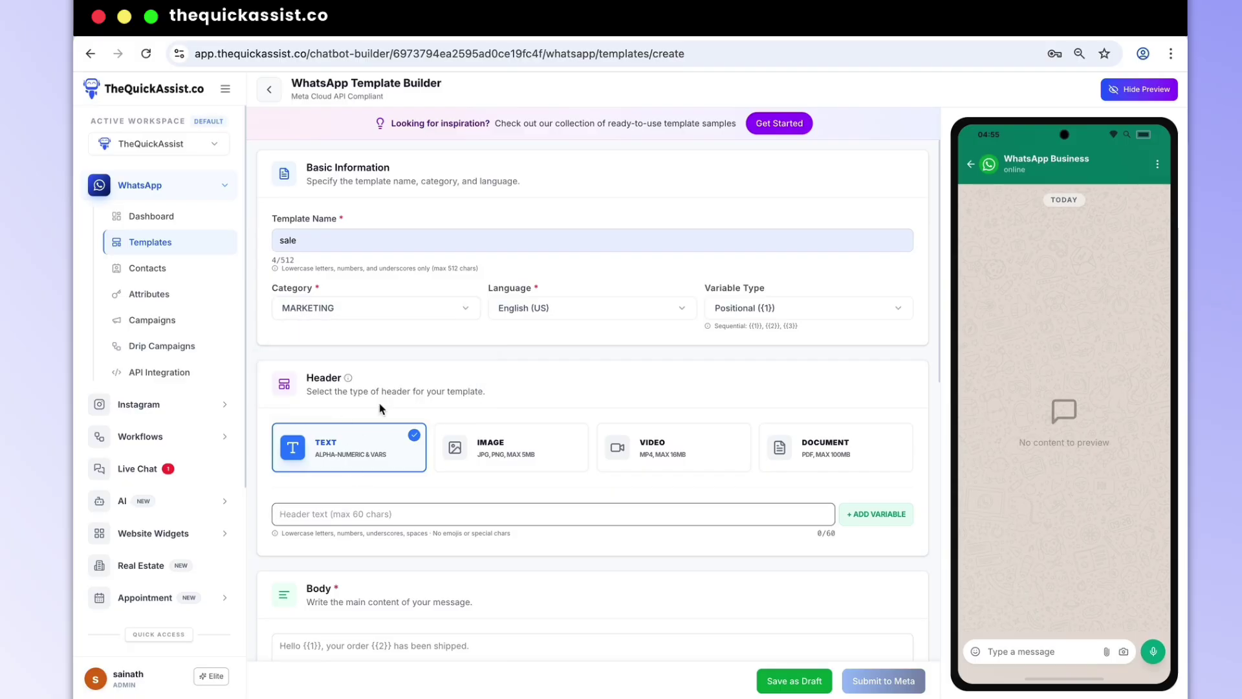
{"action": "scroll", "coordinate": [403, 425], "scroll_direction": "down", "scroll_amount": 2}
{"action": "scroll", "coordinate": [403, 426], "scroll_direction": "down", "scroll_amount": 1}
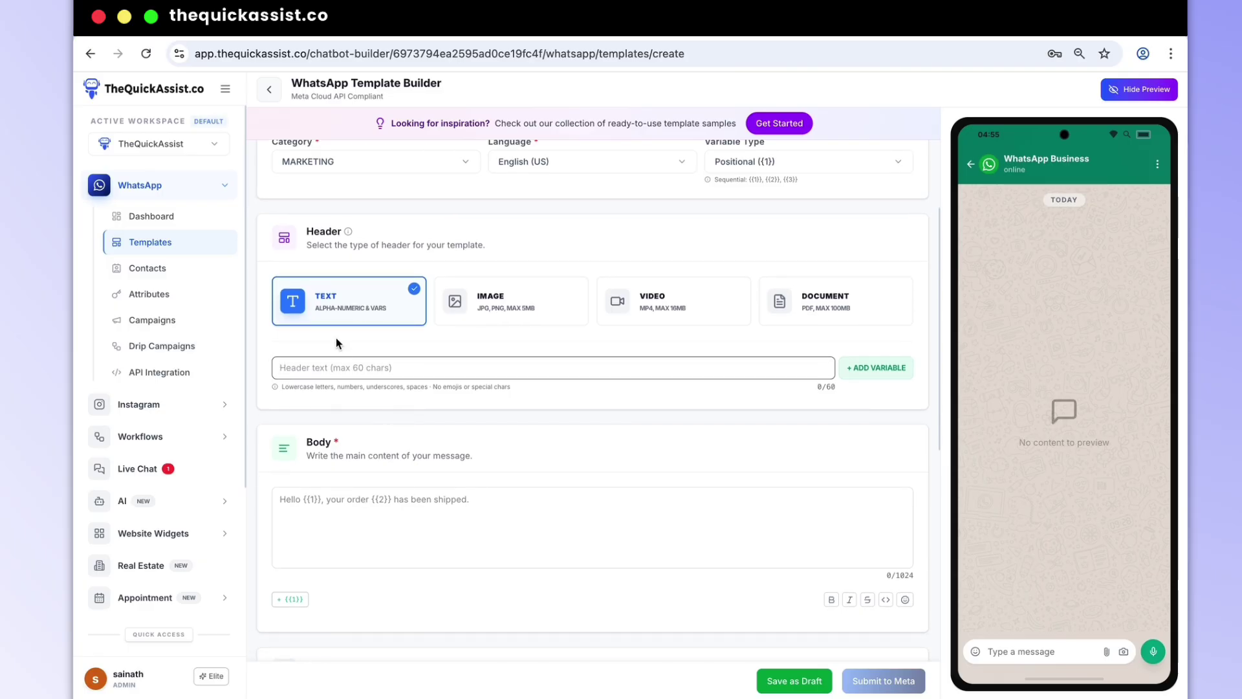
{"action": "type", "text": "he"}
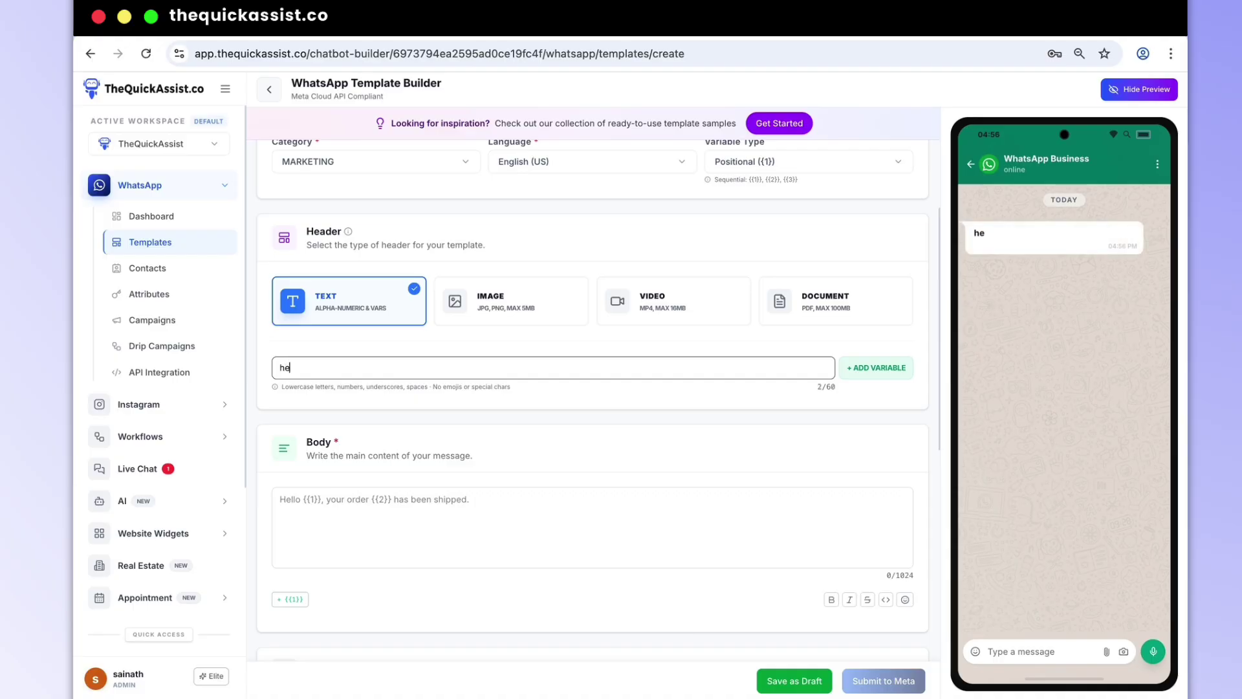
{"action": "type", "text": "llo"}
{"action": "key", "text": "BackSpace"}
{"action": "key", "text": "BackSpace"}
{"action": "key", "text": "BackSpace"}
{"action": "key", "text": "BackSpace"}
{"action": "key", "text": "BackSpace"}
Step: Try the Image and Video header types and set the template's header type to Document
{"action": "left_click", "coordinate": [511, 291]}
{"action": "left_click", "coordinate": [668, 316]}
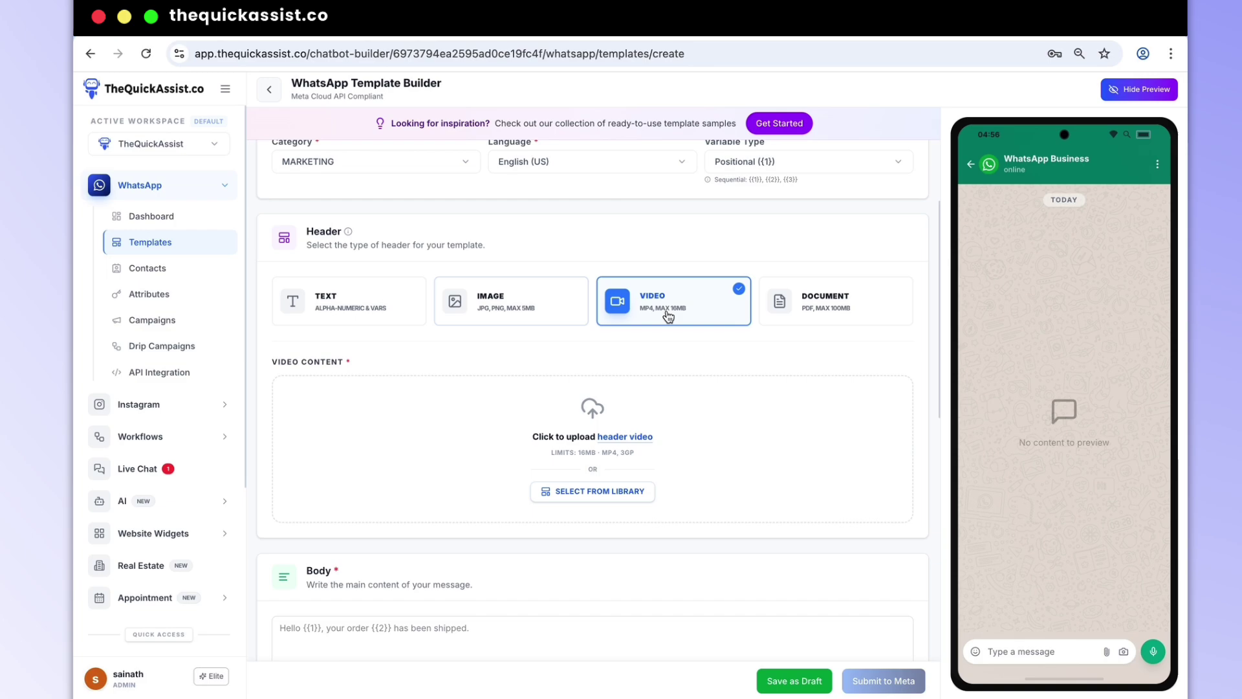
{"action": "left_click", "coordinate": [838, 313]}
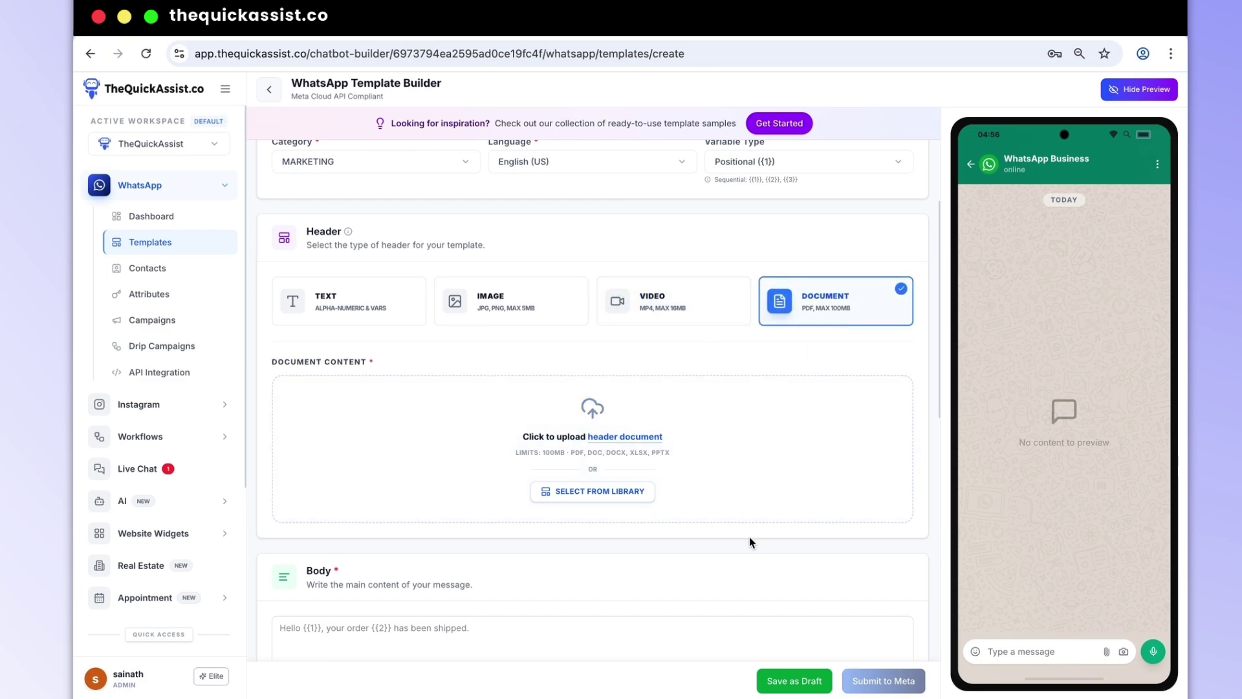
Step: Enter "hello helo" as the body message of the template
{"action": "scroll", "coordinate": [749, 537], "scroll_direction": "up", "scroll_amount": 1}
{"action": "scroll", "coordinate": [749, 537], "scroll_direction": "down", "scroll_amount": 1}
{"action": "scroll", "coordinate": [753, 537], "scroll_direction": "down", "scroll_amount": 4}
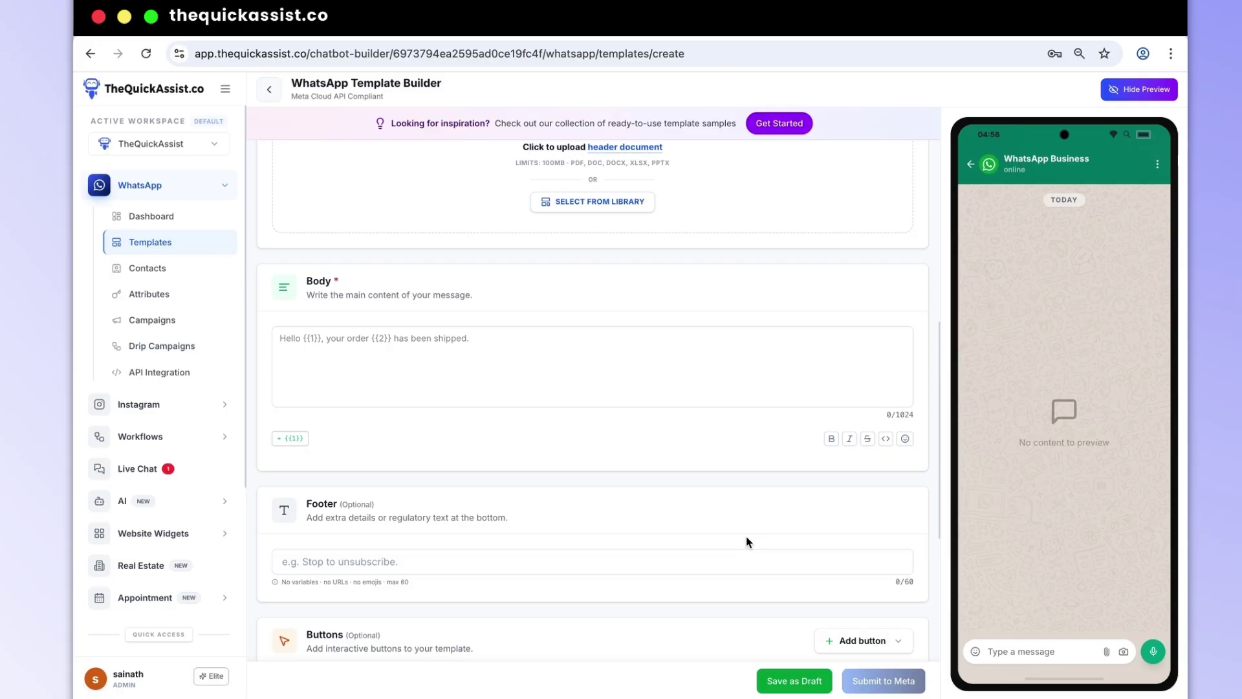
{"action": "left_click", "coordinate": [350, 334]}
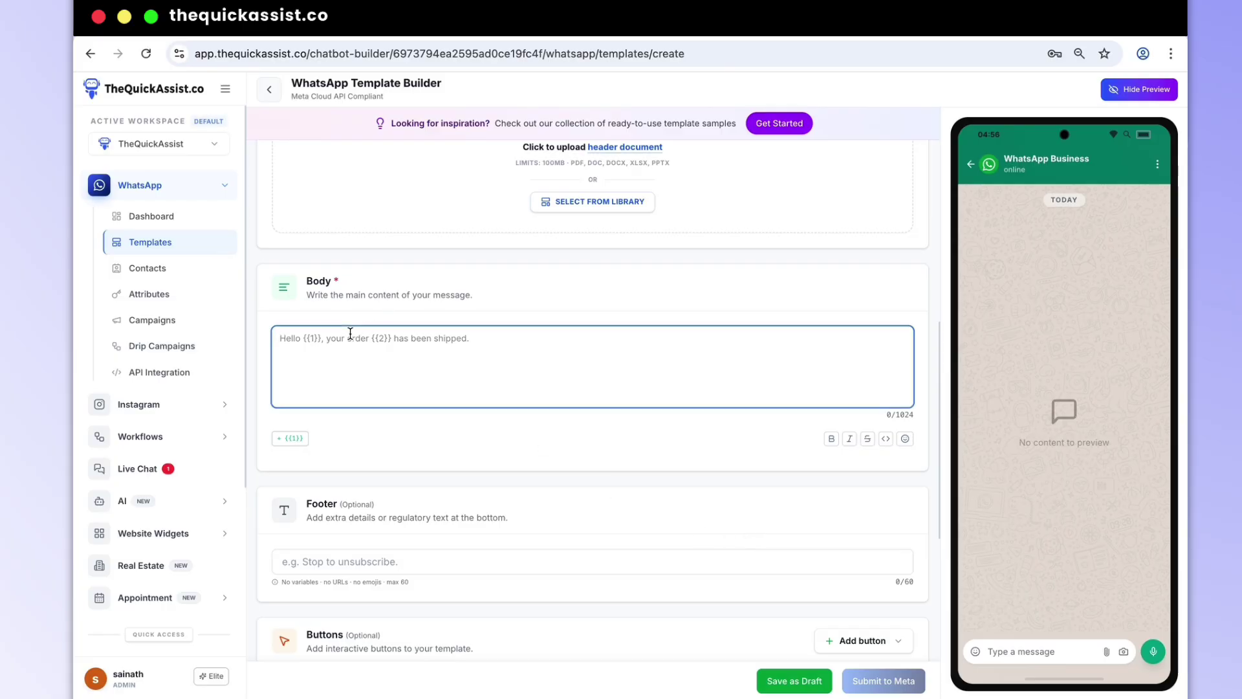
{"action": "type", "text": "hell"}
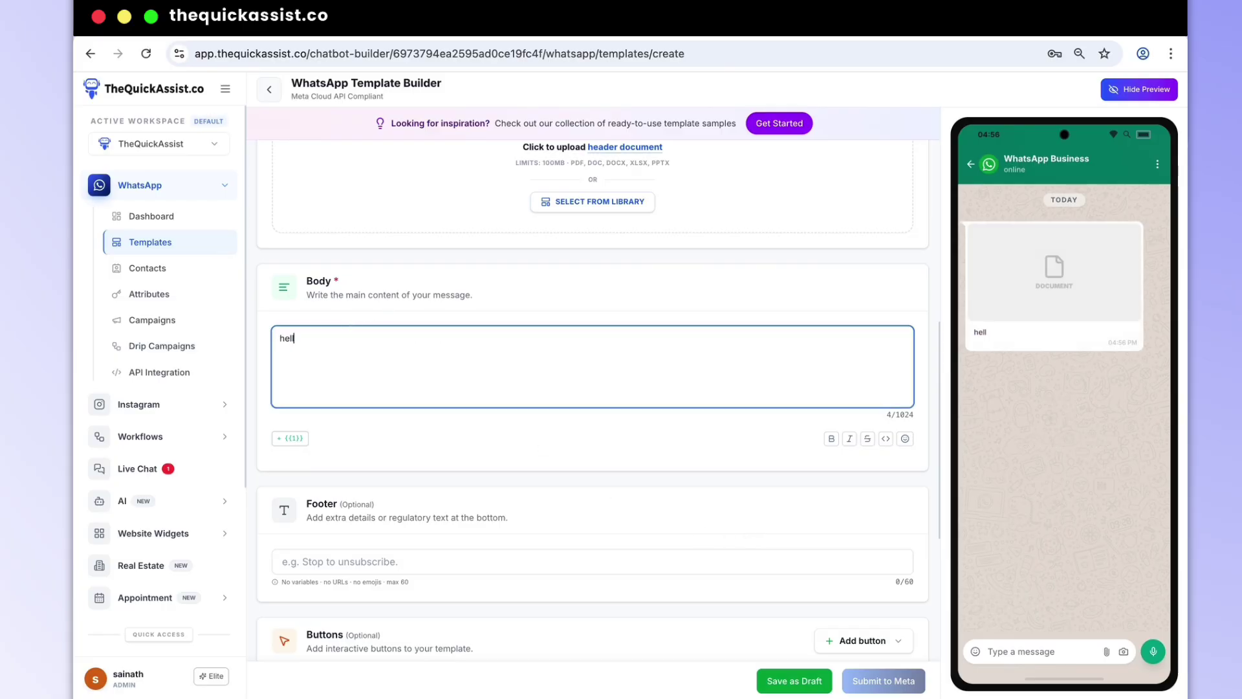
{"action": "type", "text": "o he"}
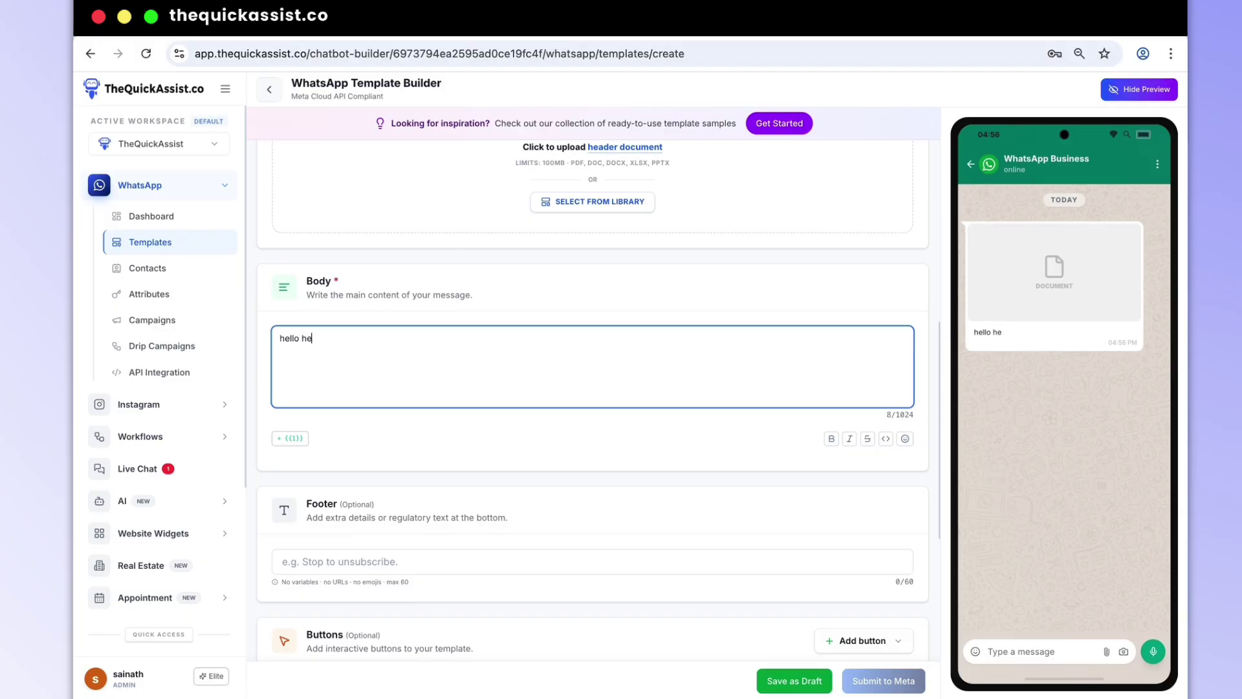
{"action": "type", "text": "lo"}
{"action": "scroll", "coordinate": [334, 501], "scroll_direction": "up", "scroll_amount": 2}
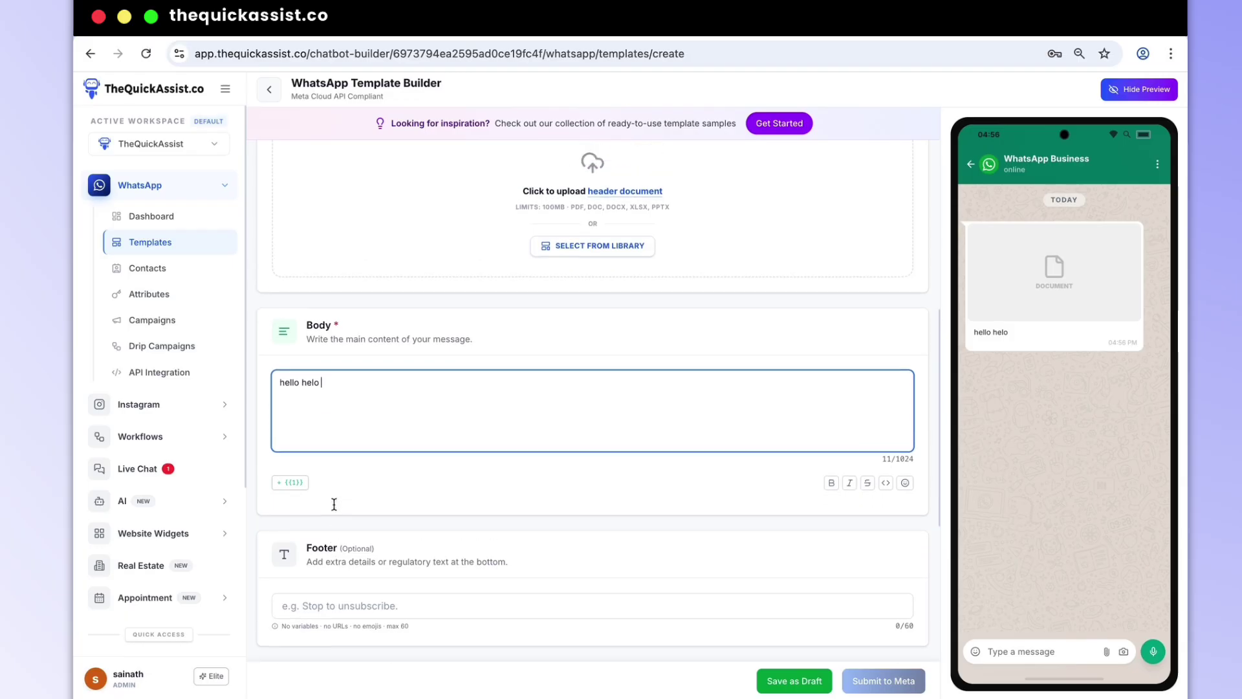
Step: Examine the quick reply and call-to-action button types that can be added to the template
{"action": "scroll", "coordinate": [336, 506], "scroll_direction": "down", "scroll_amount": 1}
{"action": "scroll", "coordinate": [339, 511], "scroll_direction": "down", "scroll_amount": 5}
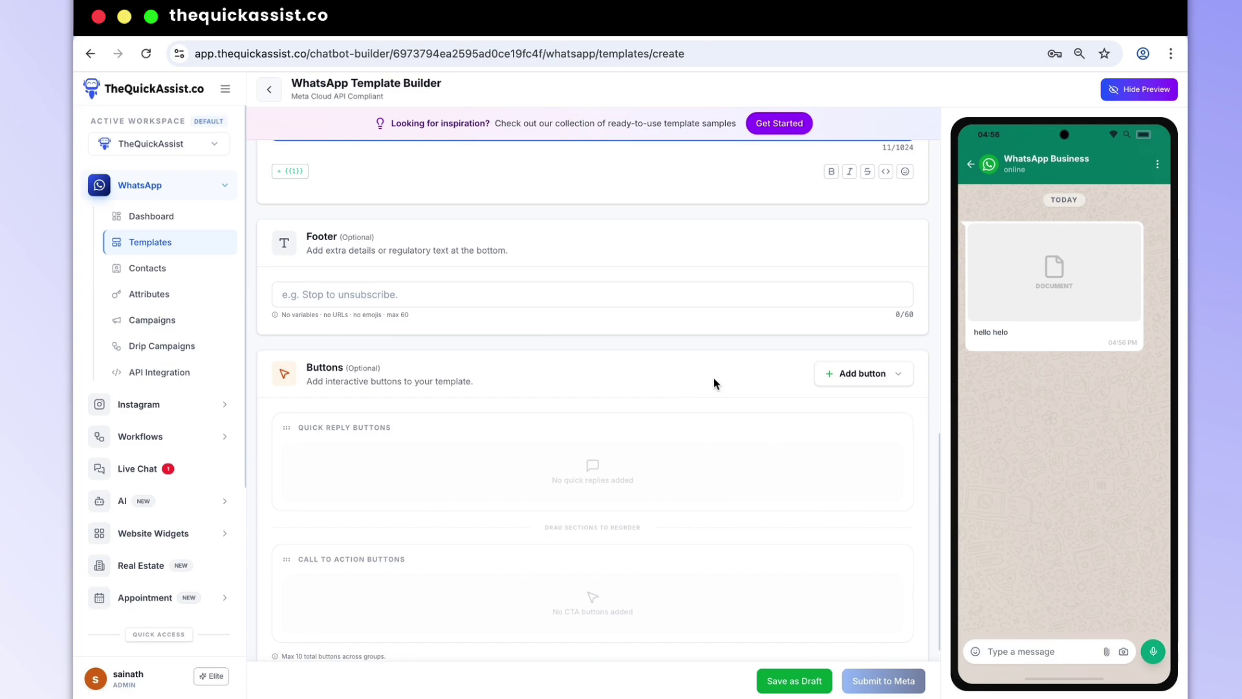
{"action": "left_click", "coordinate": [890, 373]}
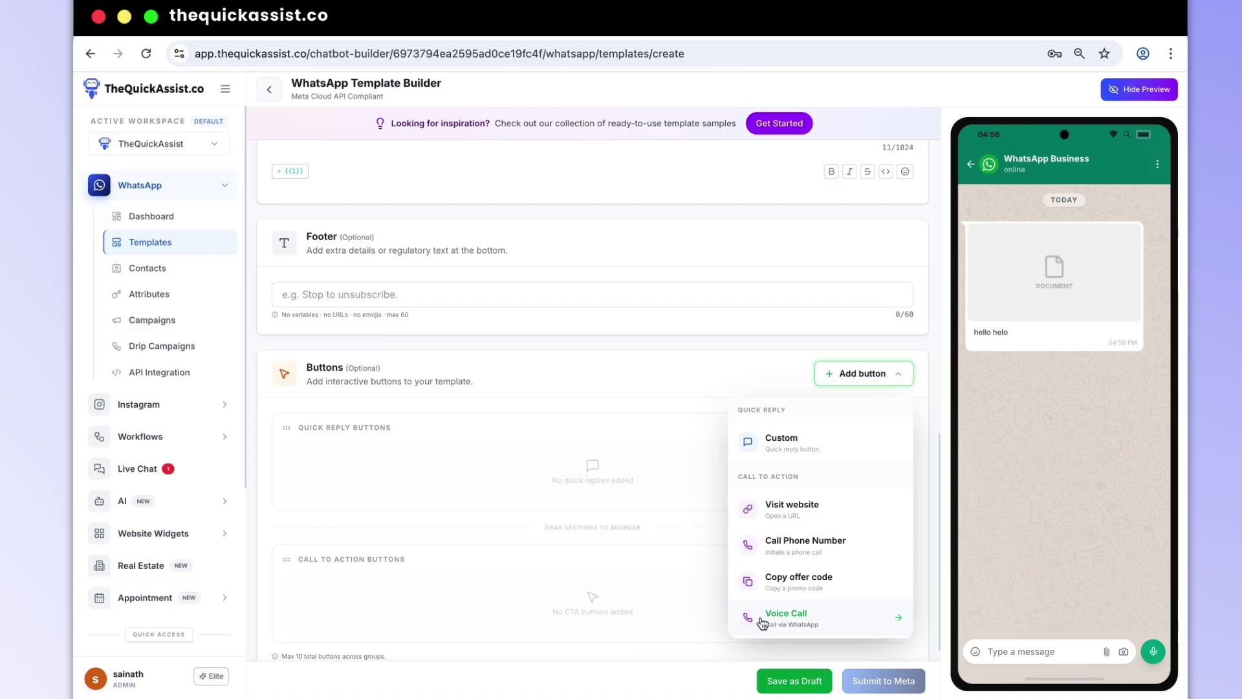
{"action": "left_click", "coordinate": [681, 620]}
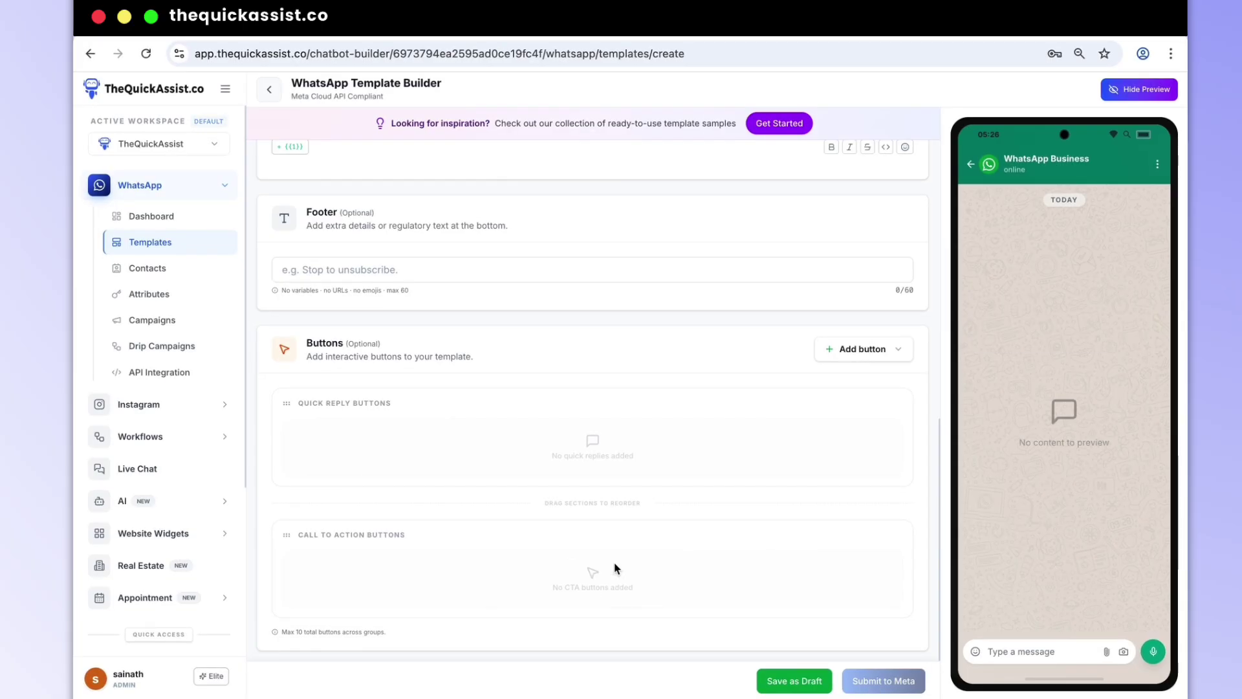
Step: Leave the template builder for the WhatsApp contacts, discarding the unsaved template
{"action": "left_click", "coordinate": [151, 268]}
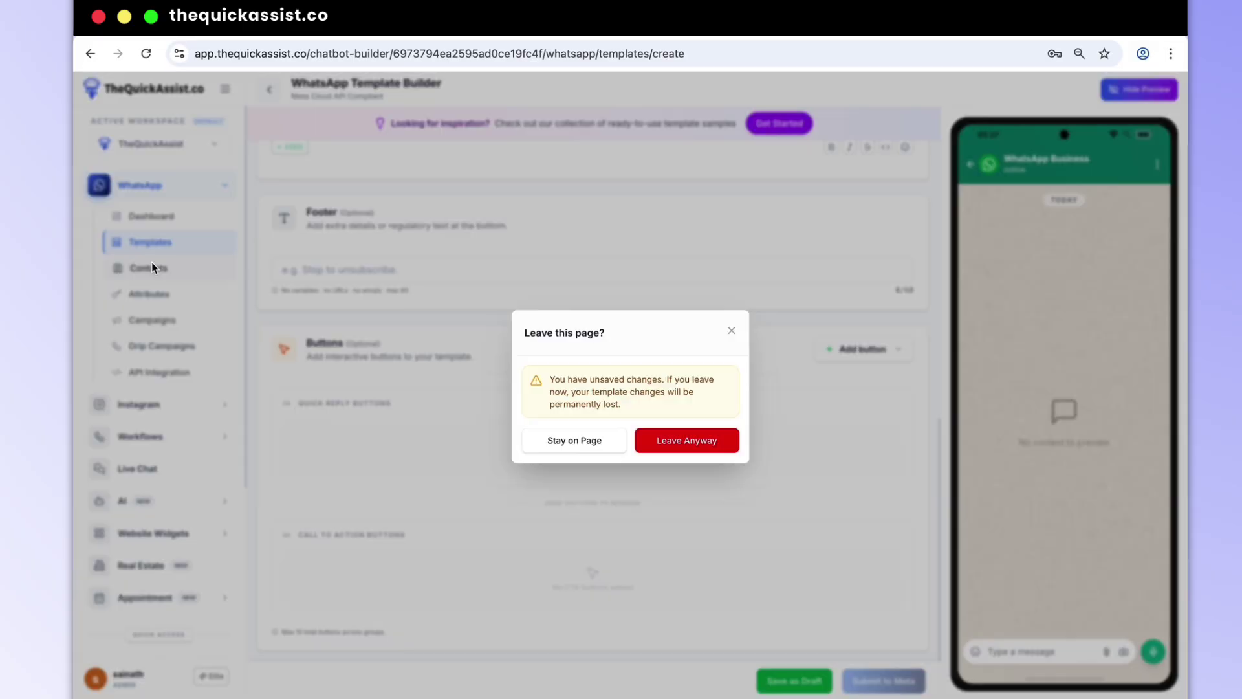
{"action": "left_click", "coordinate": [665, 440]}
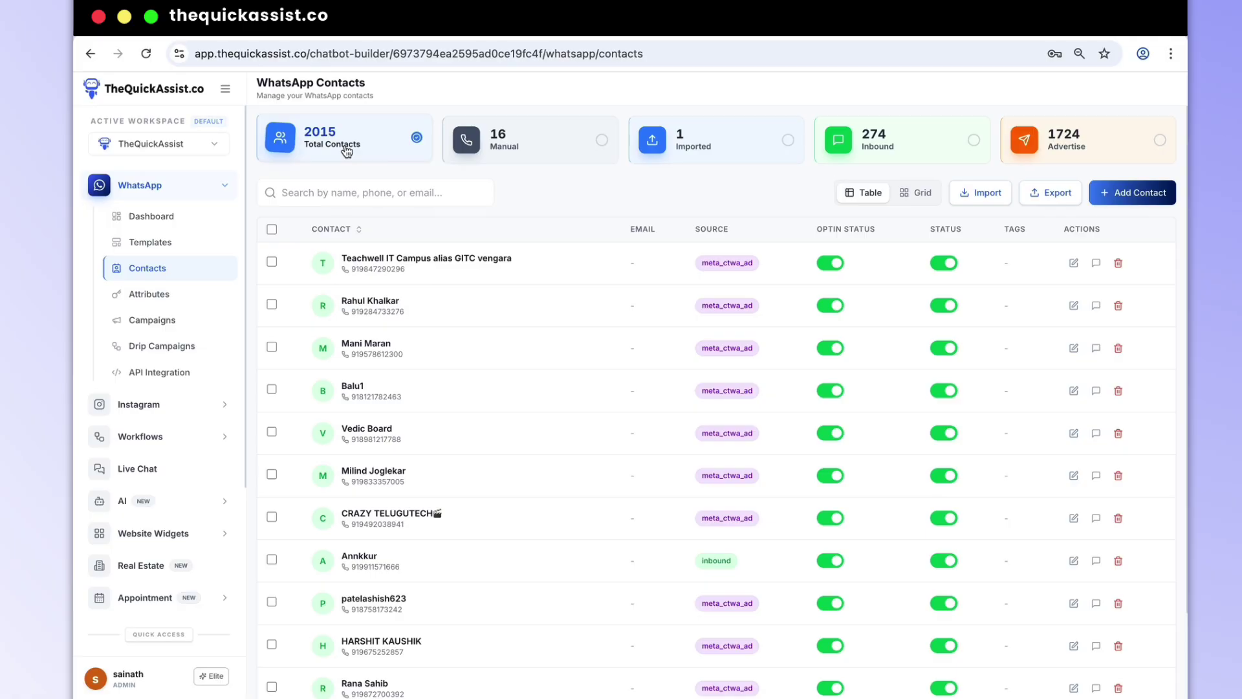
Step: Show only the manually added contacts, view the blank new-contact form and return to the list
{"action": "left_click", "coordinate": [529, 142]}
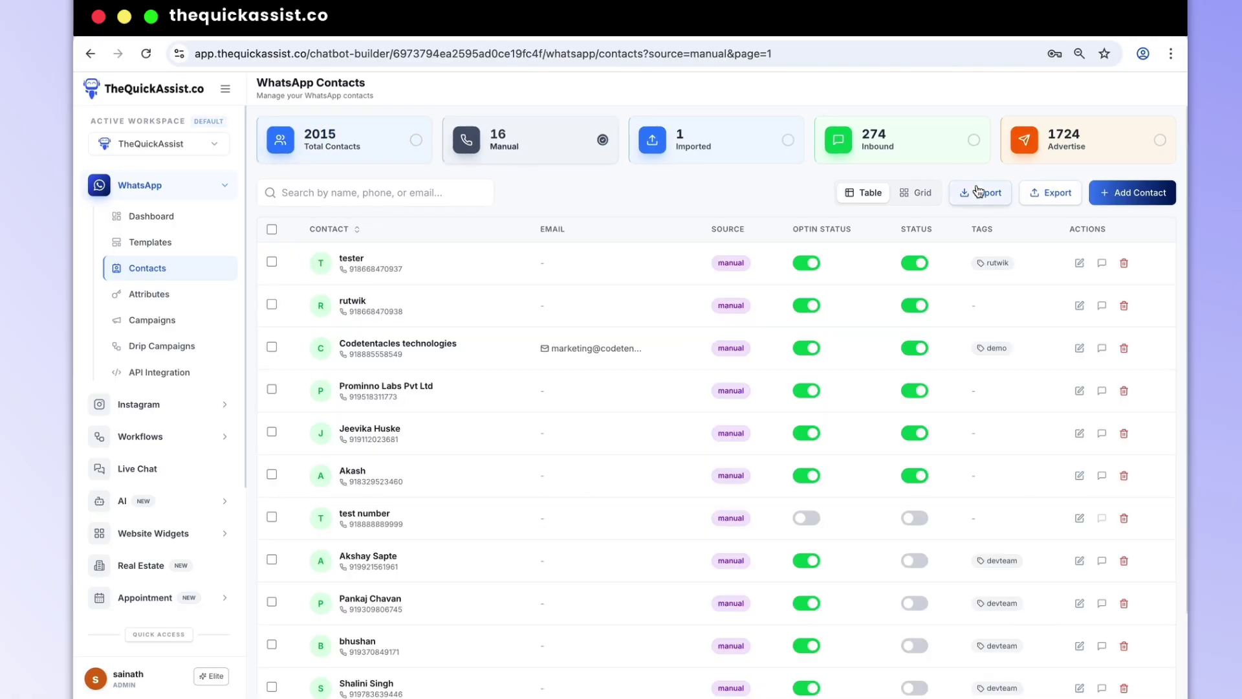
{"action": "left_click", "coordinate": [1133, 200]}
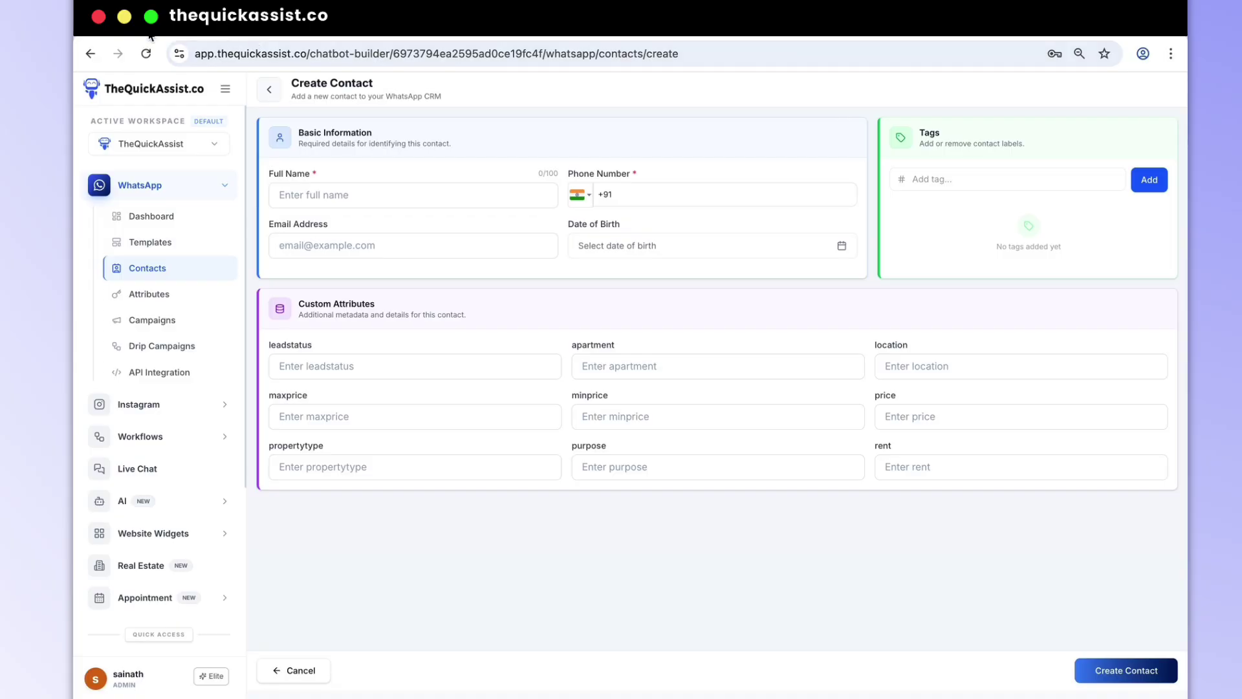
{"action": "left_click", "coordinate": [91, 54]}
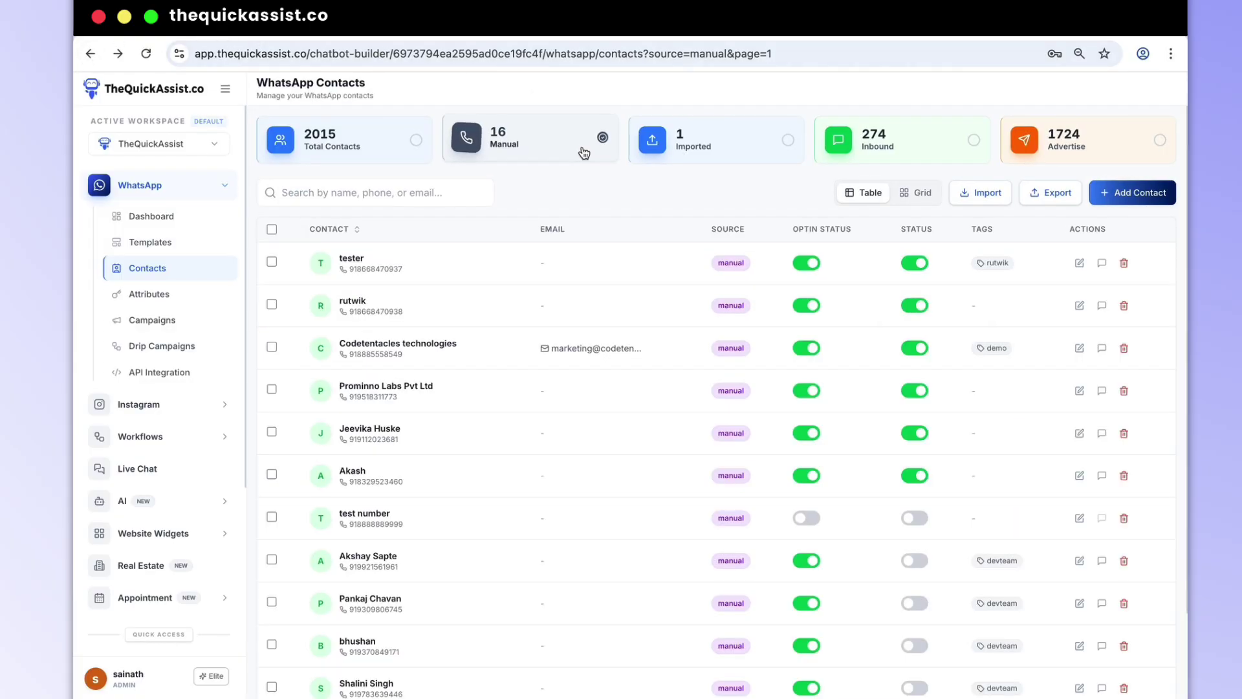
Step: View the contacts filtered by the Imported source and by the Inbound source
{"action": "left_click", "coordinate": [689, 148]}
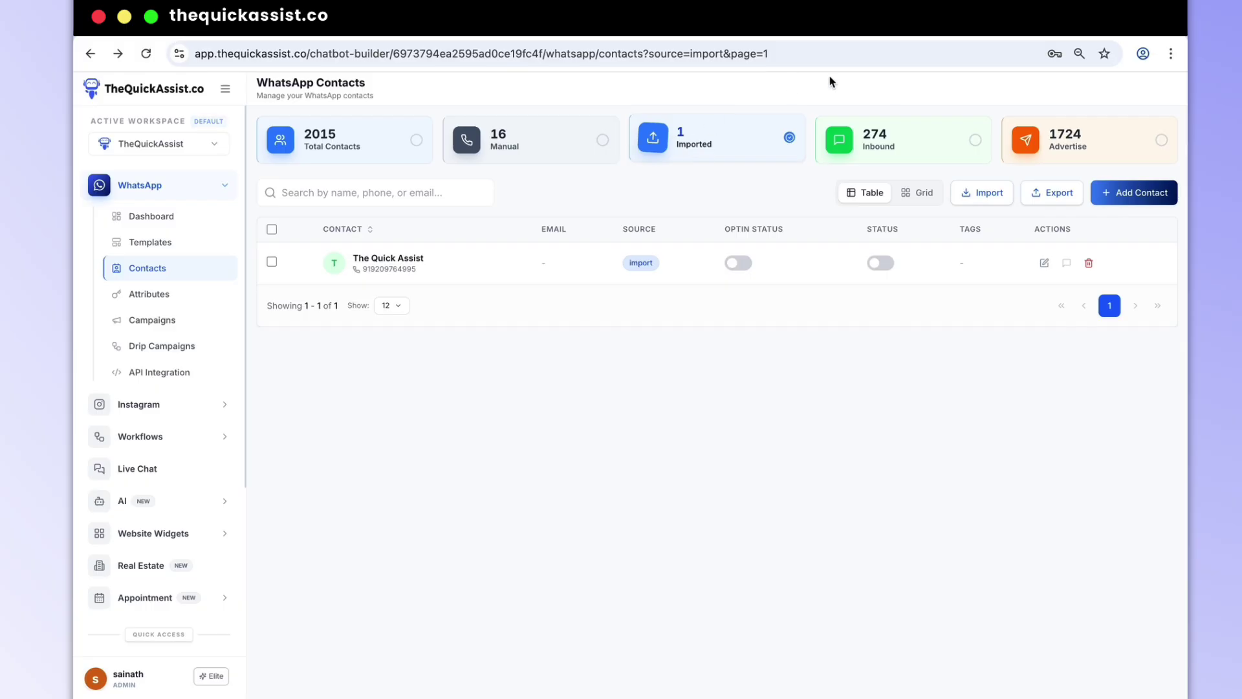
{"action": "left_click", "coordinate": [899, 136]}
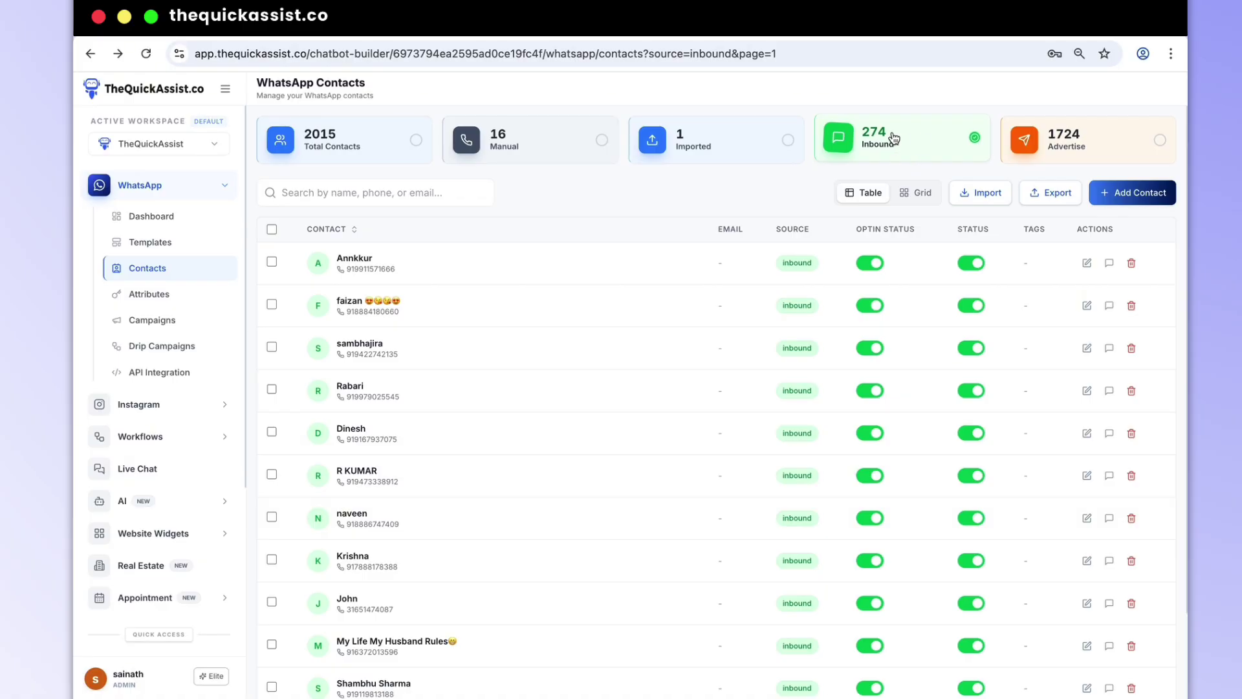
{"action": "left_click", "coordinate": [896, 139]}
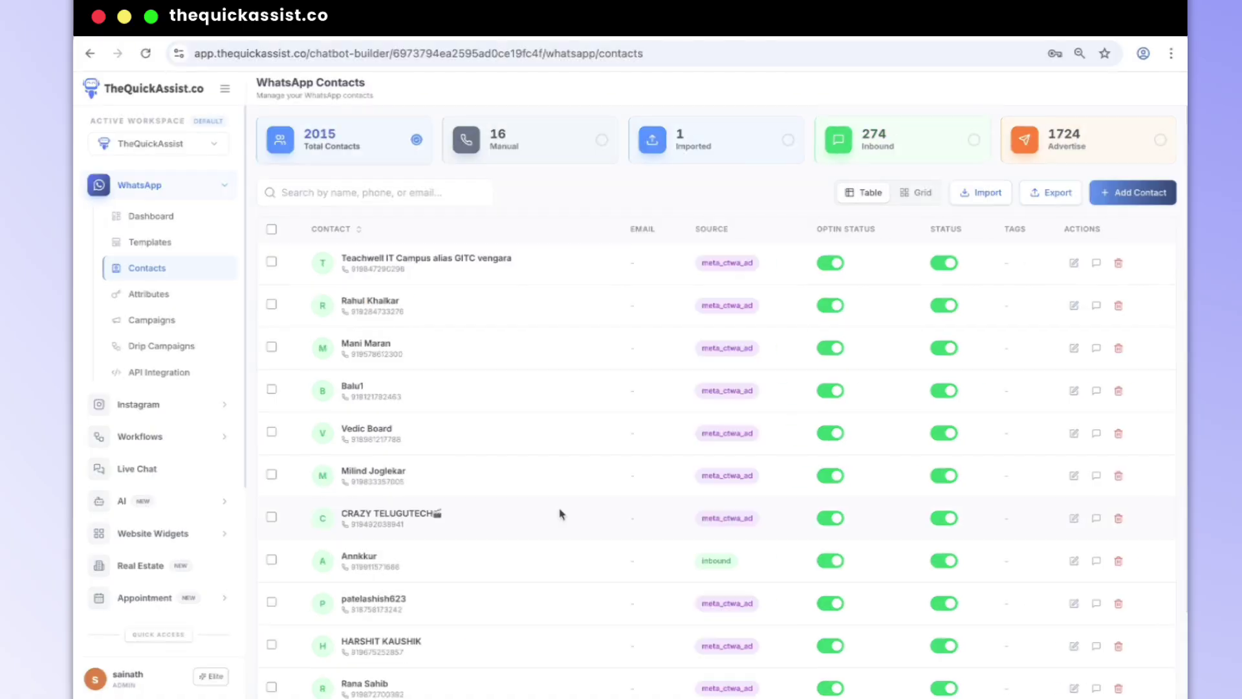
Step: Start a new WhatsApp campaign and name it "REALES"
{"action": "left_click", "coordinate": [162, 321]}
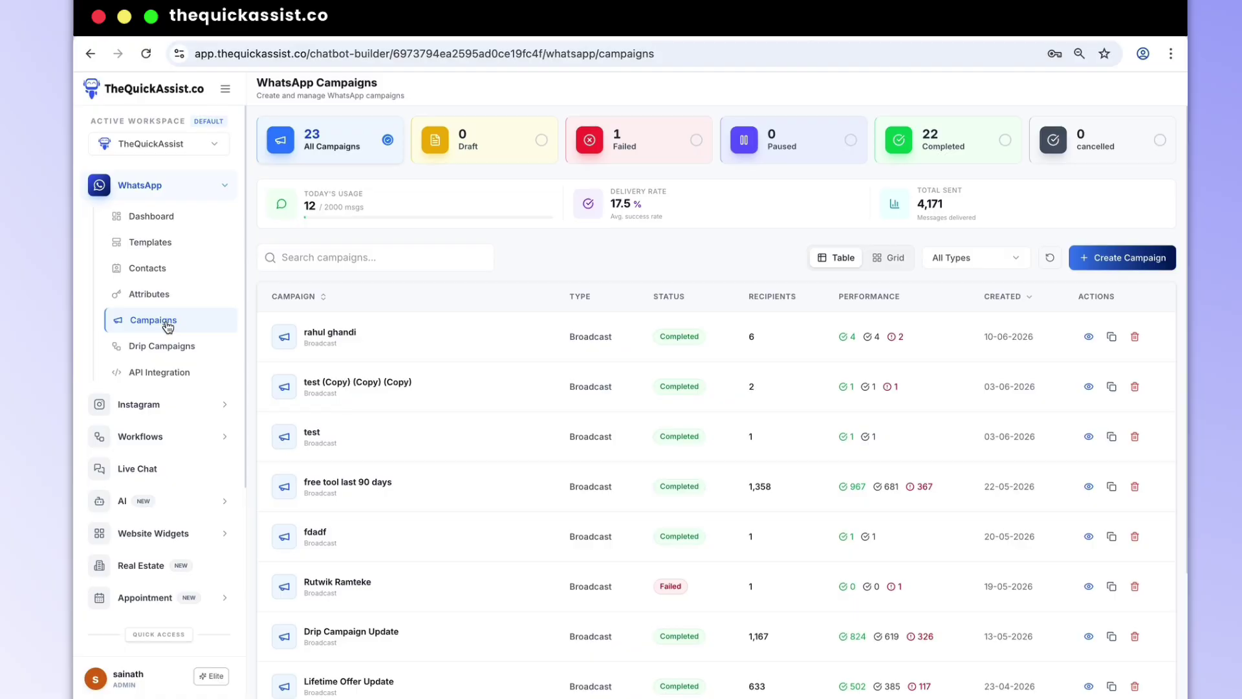
{"action": "left_click", "coordinate": [1097, 260]}
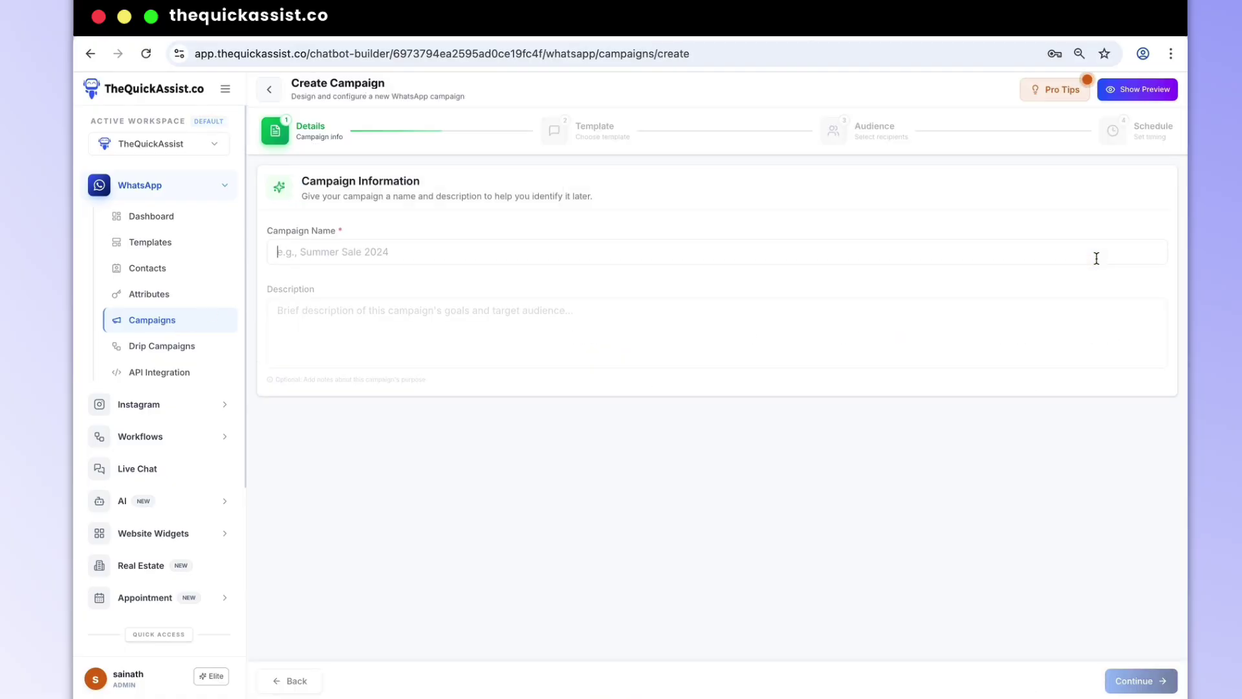
{"action": "left_click", "coordinate": [543, 247]}
{"action": "type", "text": "RE"}
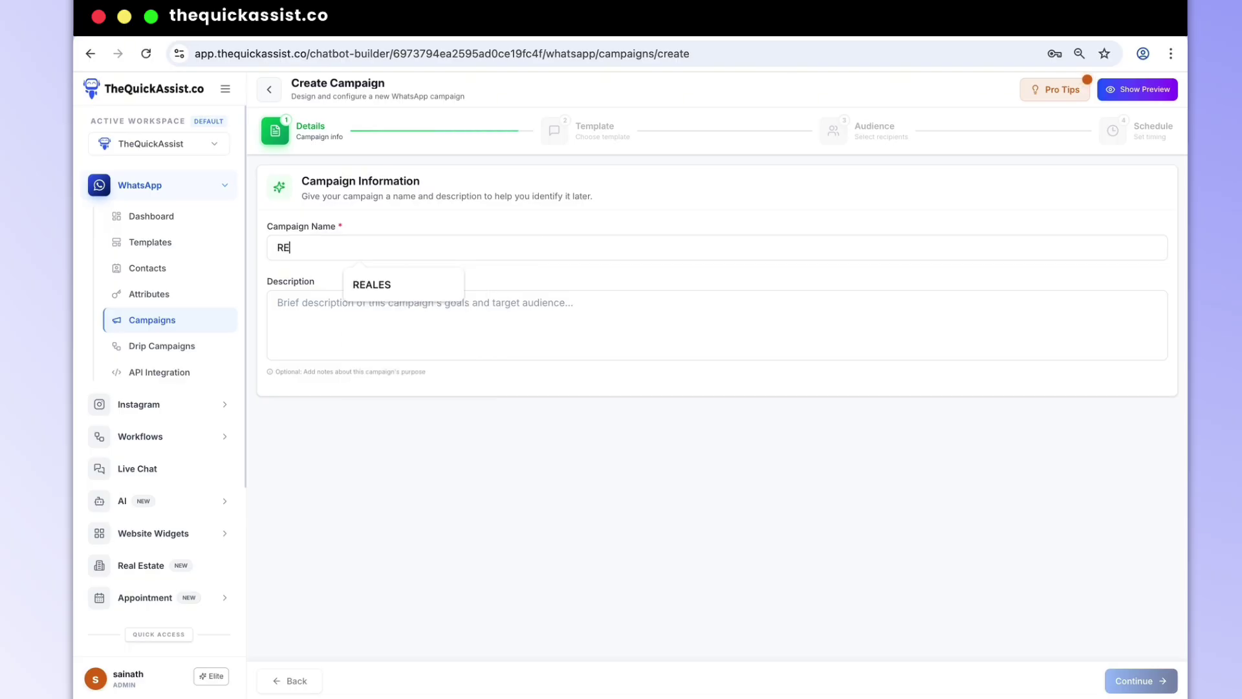
{"action": "type", "text": "ALES"}
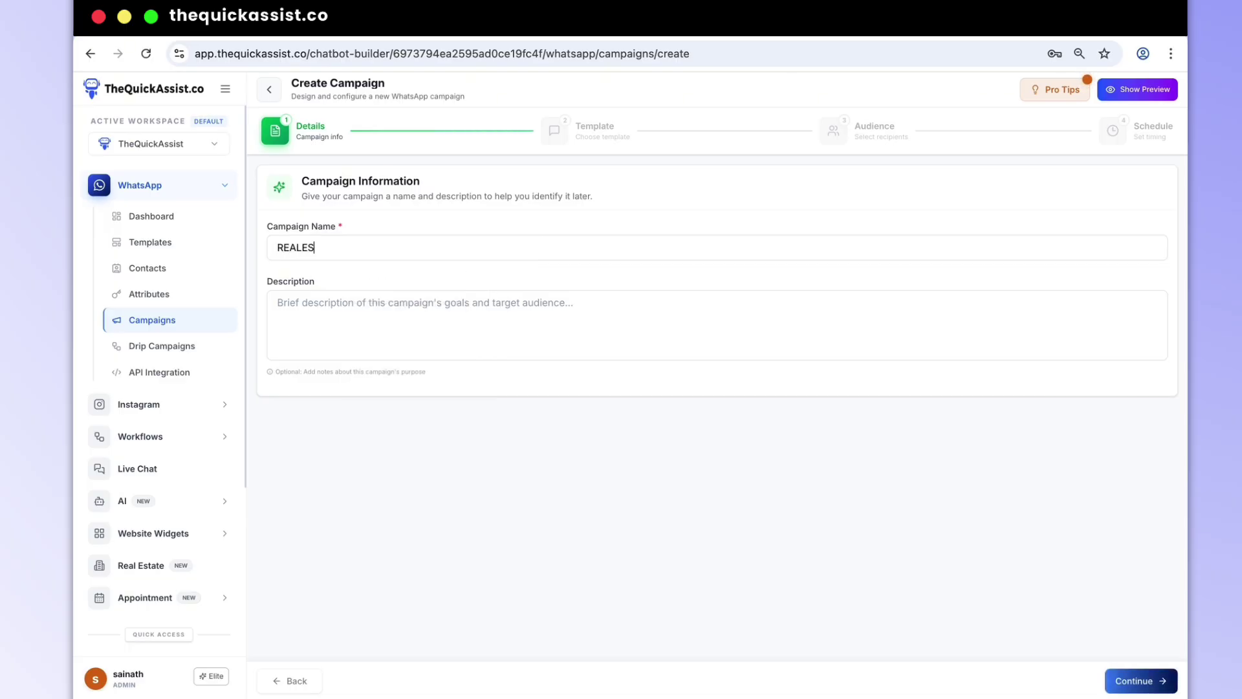
{"action": "key", "text": "BackSpace"}
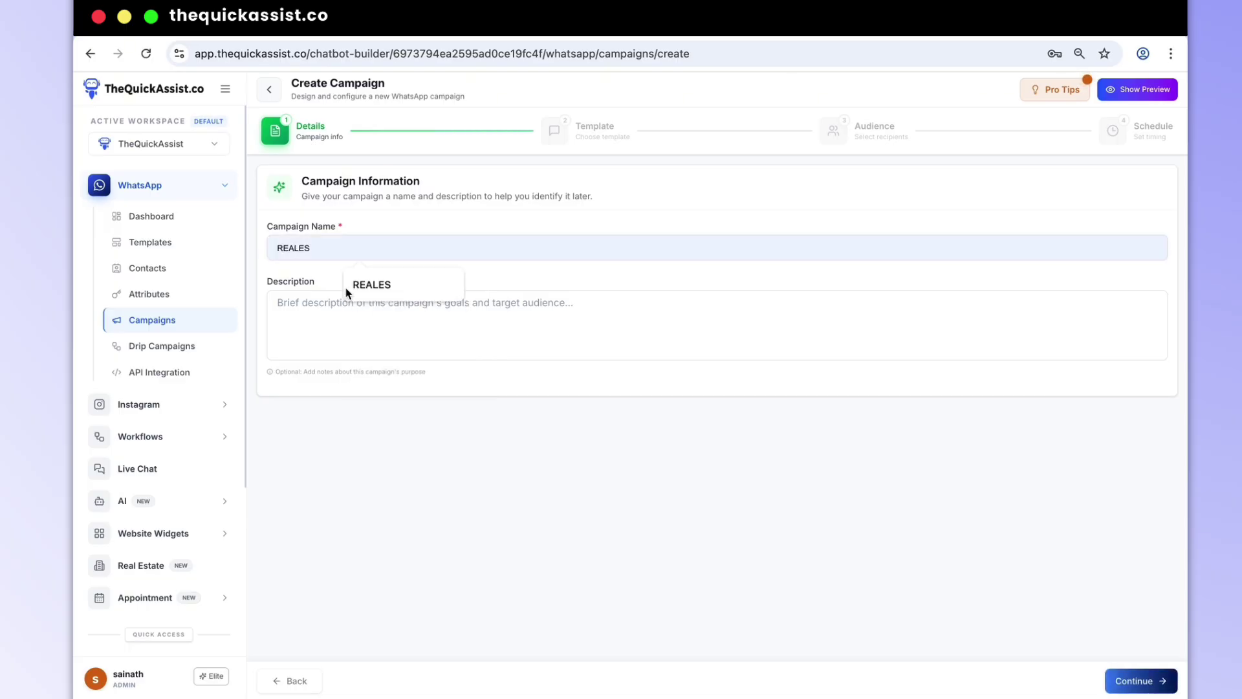
{"action": "left_click", "coordinate": [367, 285]}
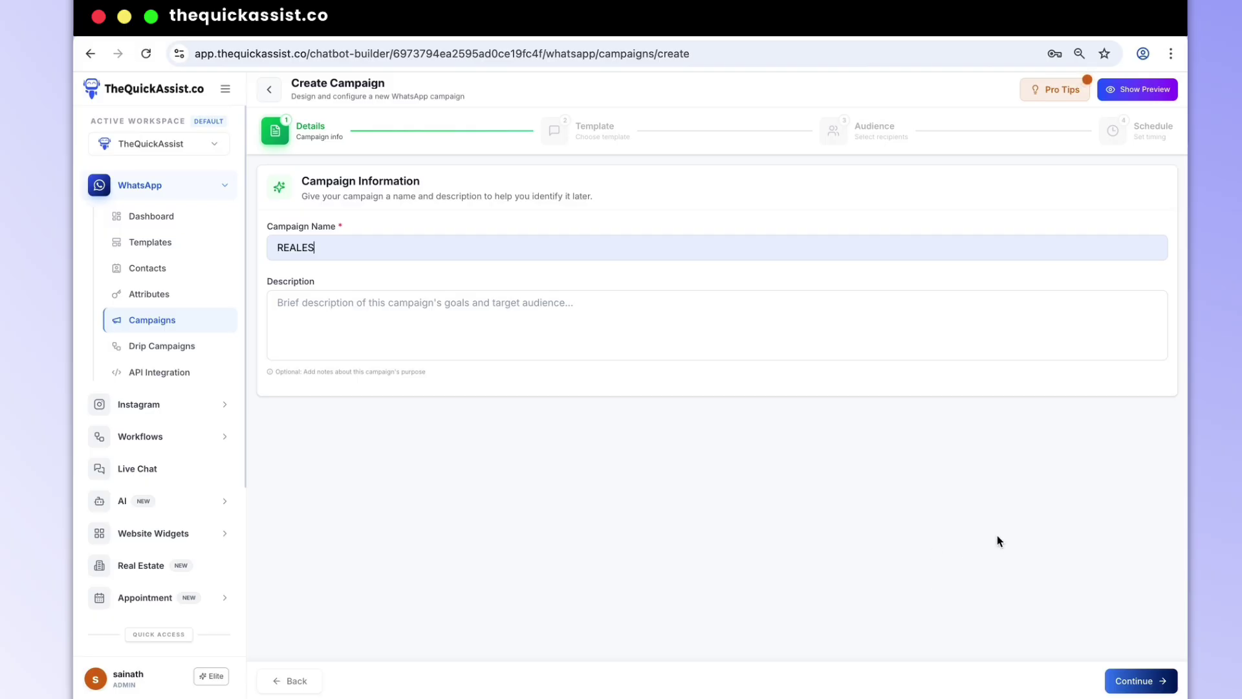
Step: Proceed to the campaign's template choice, load more approved templates and select the realestate template
{"action": "left_click", "coordinate": [1124, 682]}
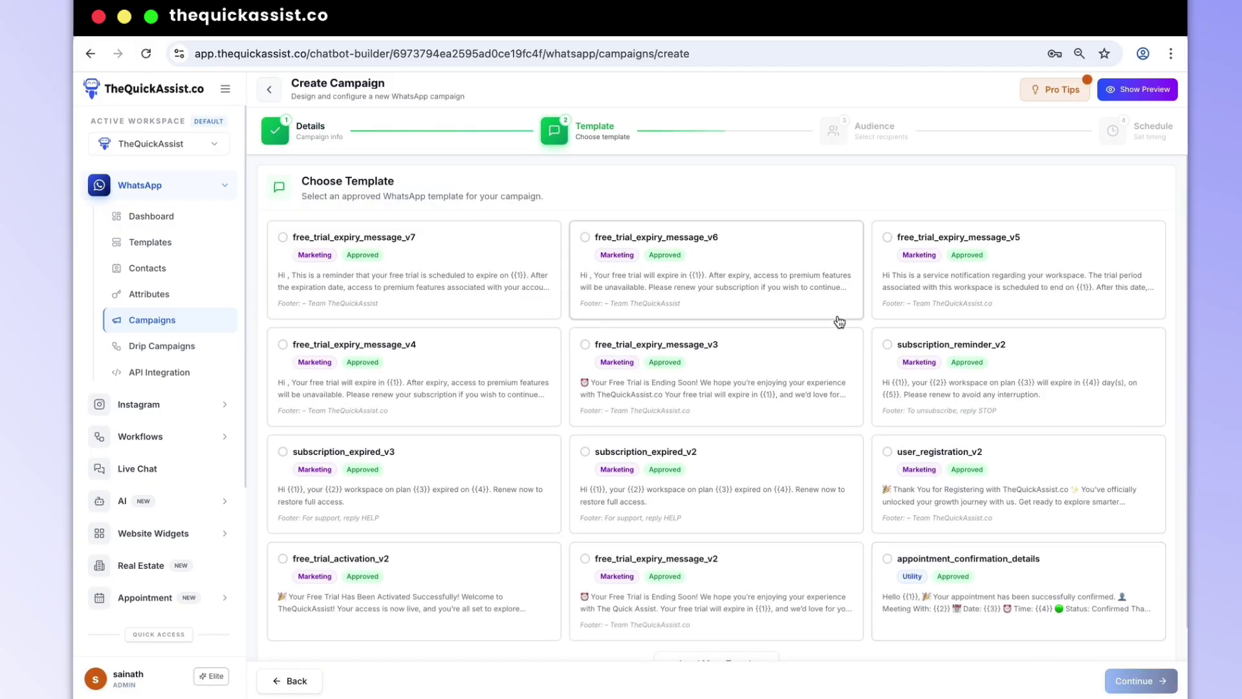
{"action": "scroll", "coordinate": [839, 321], "scroll_direction": "down", "scroll_amount": 2}
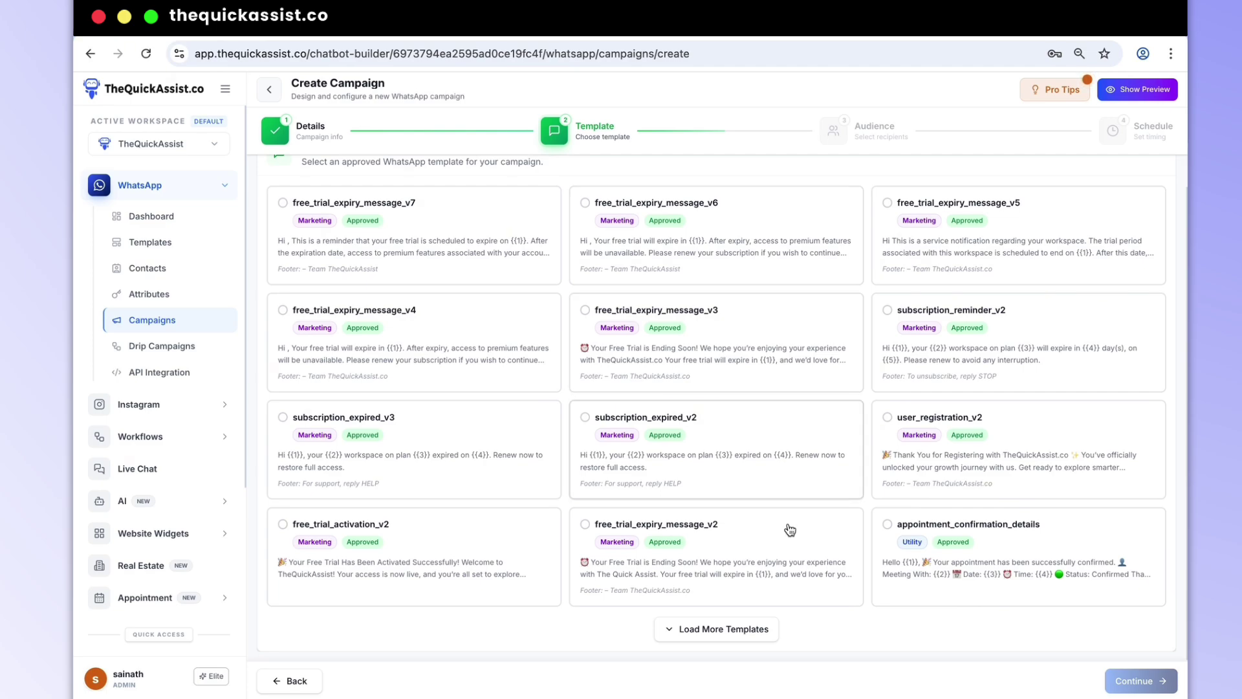
{"action": "left_click", "coordinate": [750, 626]}
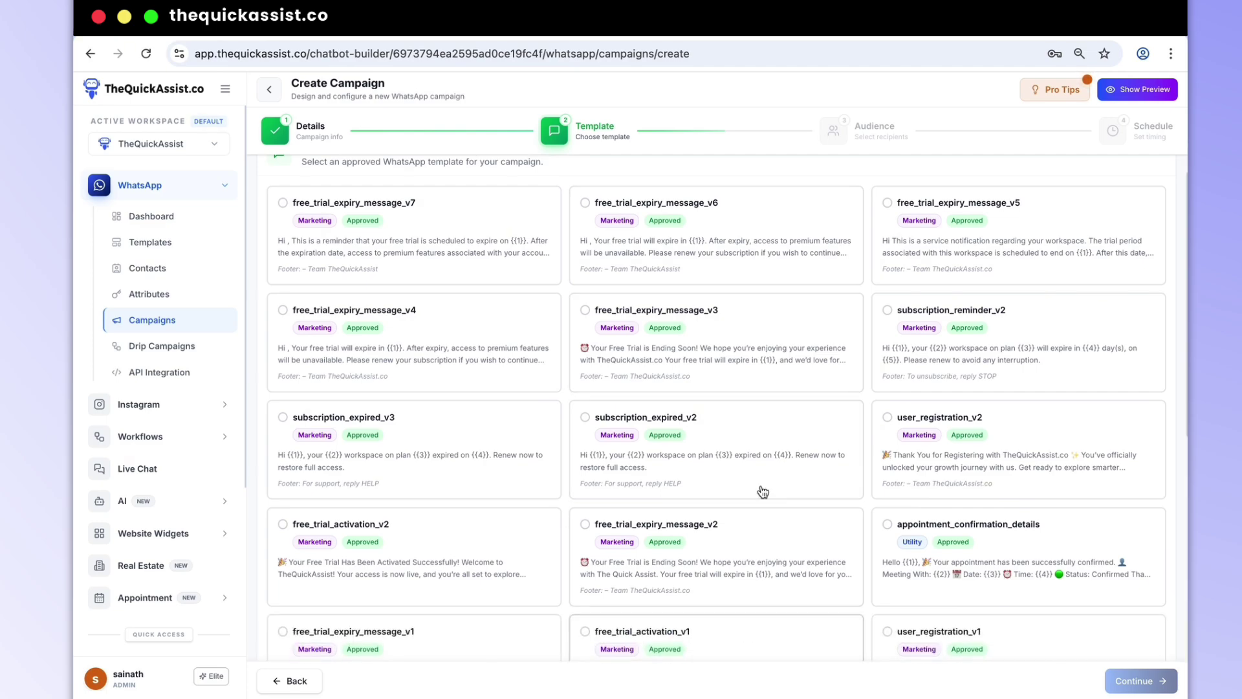
{"action": "scroll", "coordinate": [767, 411], "scroll_direction": "down", "scroll_amount": 3}
{"action": "left_click", "coordinate": [767, 411]}
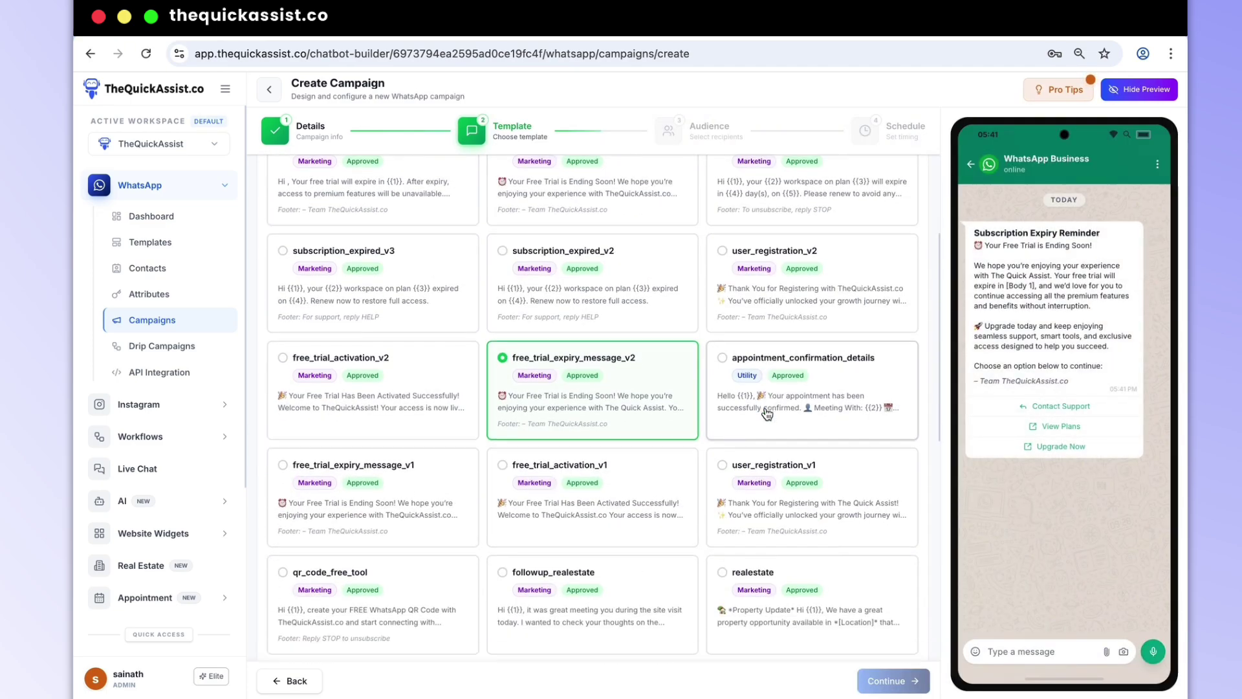
{"action": "left_click", "coordinate": [749, 511]}
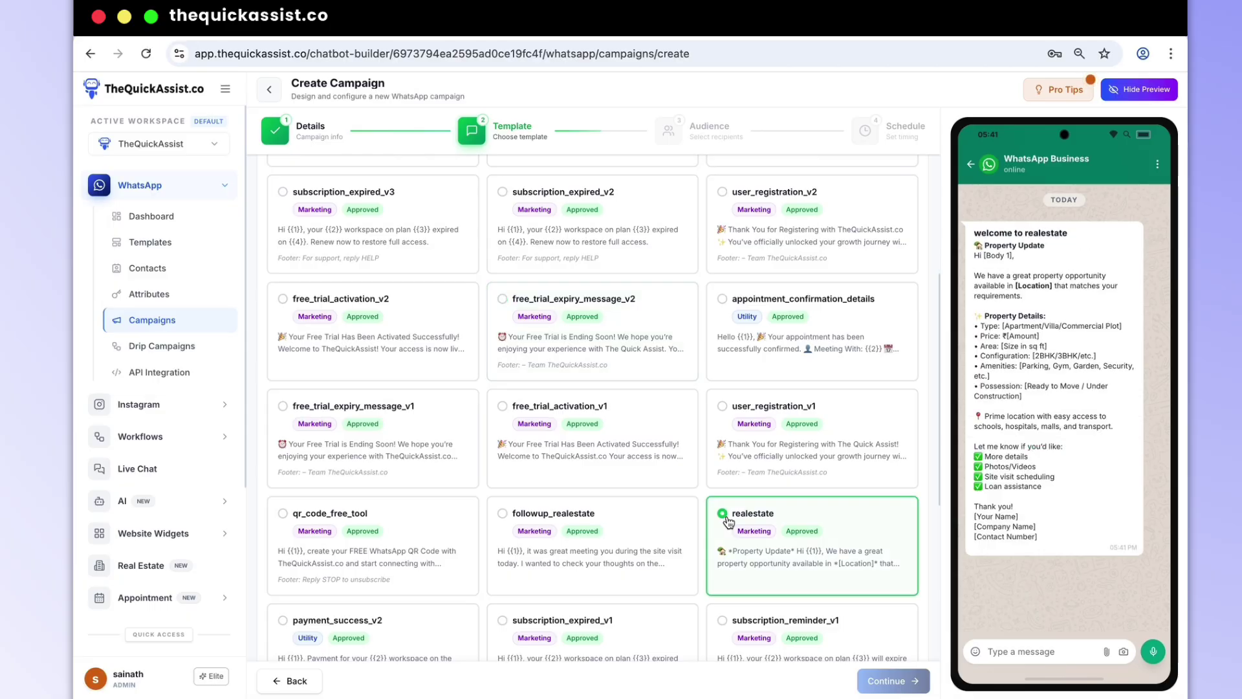
Step: Map the template's Body 1 variable to the Name contact field, enter a person's name as fallback value, and continue to the audience
{"action": "scroll", "coordinate": [625, 503], "scroll_direction": "down", "scroll_amount": 5}
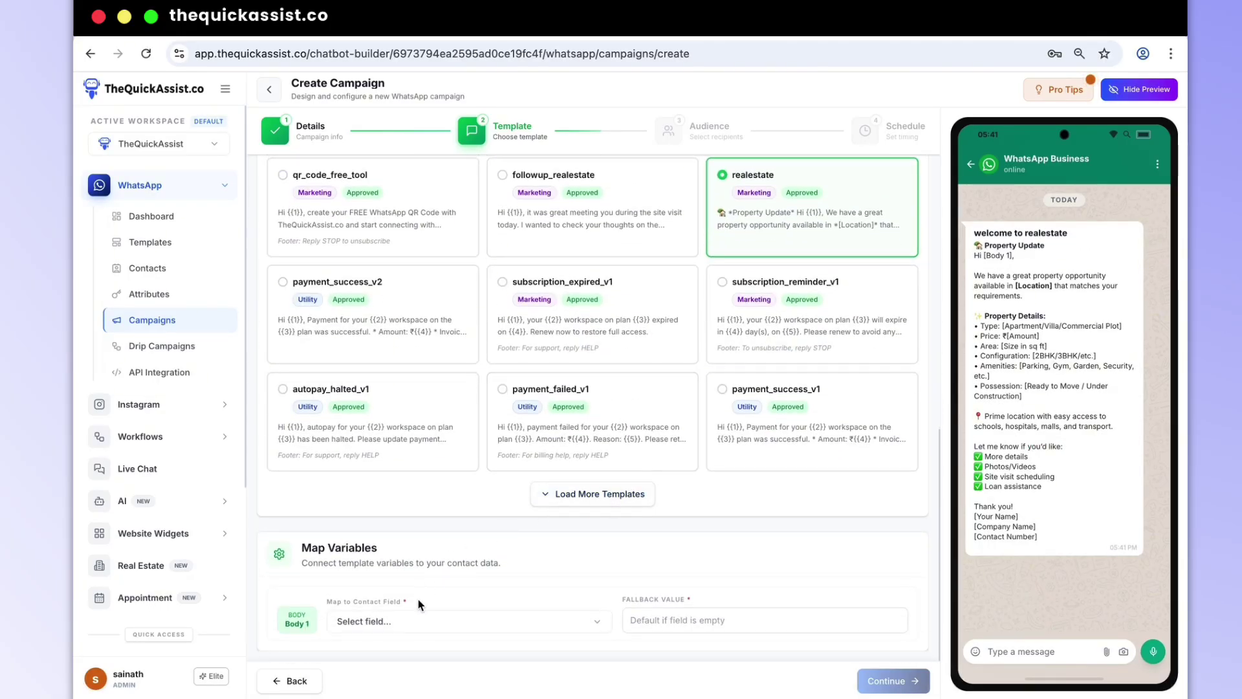
{"action": "left_click", "coordinate": [385, 624]}
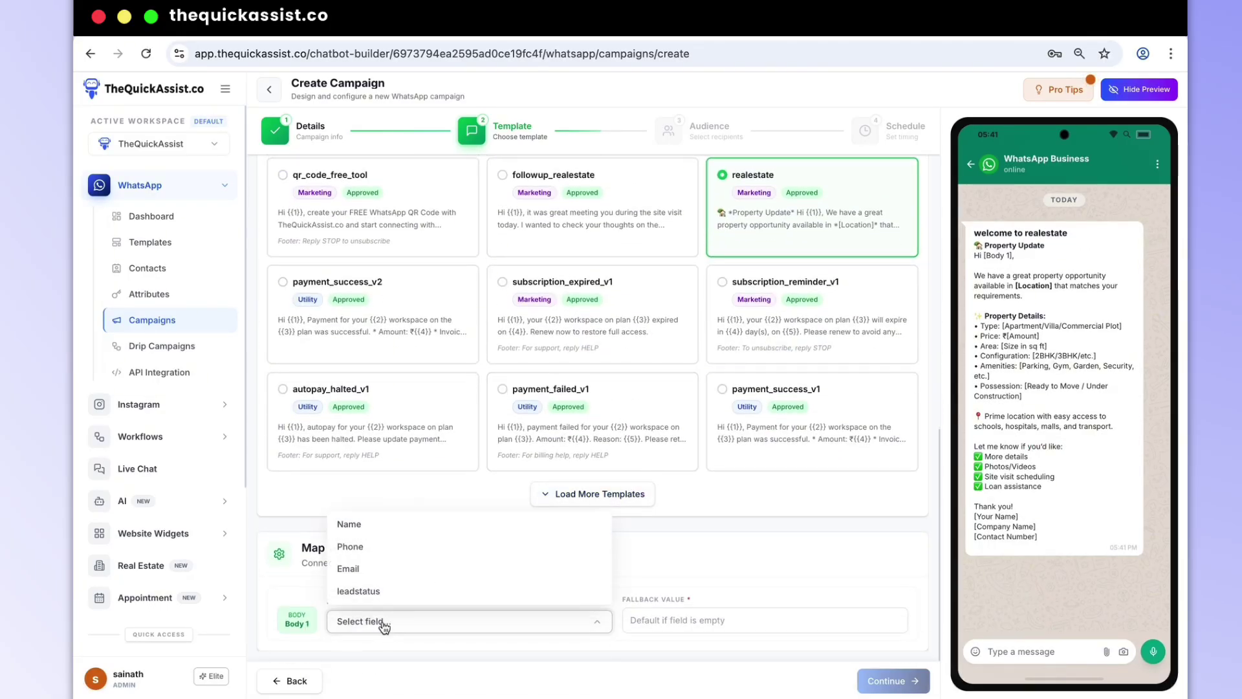
{"action": "left_click", "coordinate": [374, 526]}
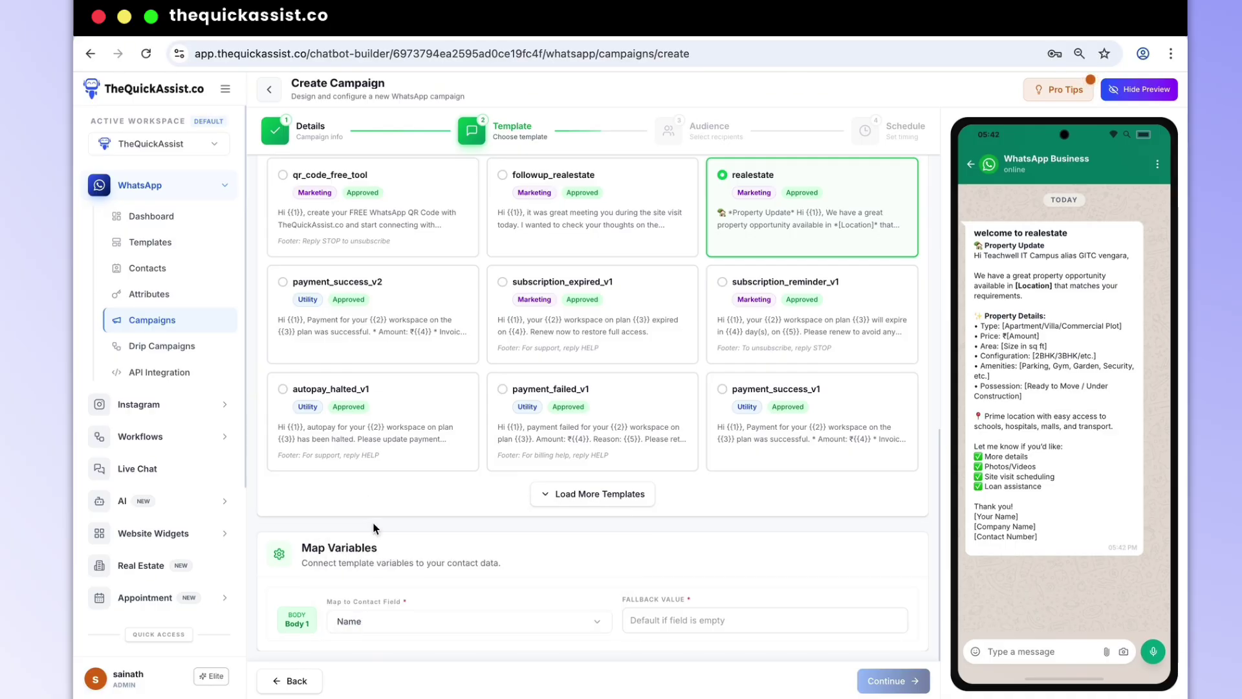
{"action": "left_click", "coordinate": [659, 619]}
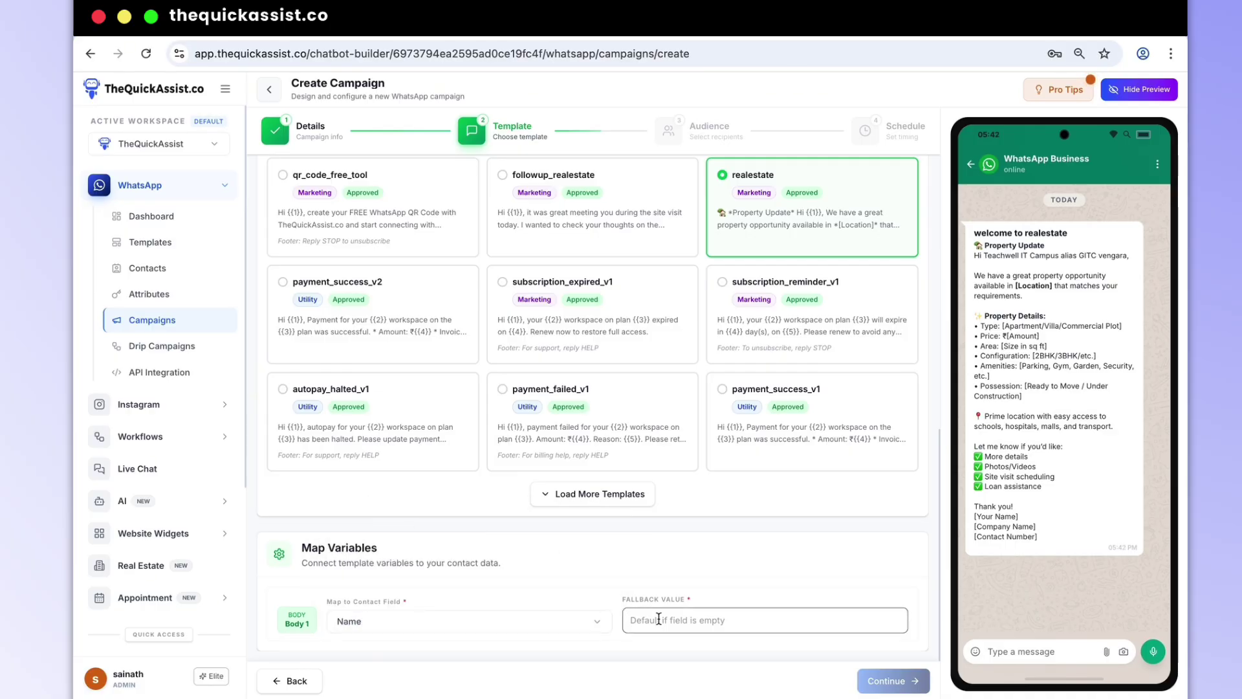
{"action": "type", "text": "tanish"}
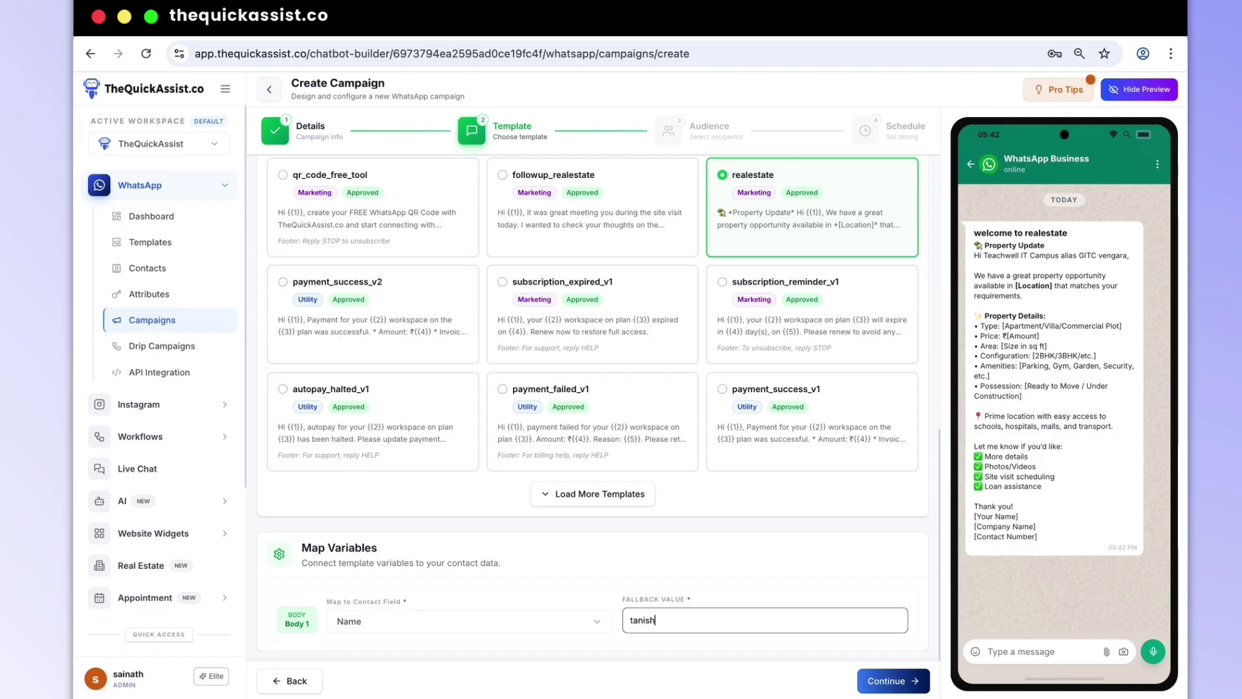
{"action": "type", "text": "qa"}
{"action": "left_click", "coordinate": [886, 676]}
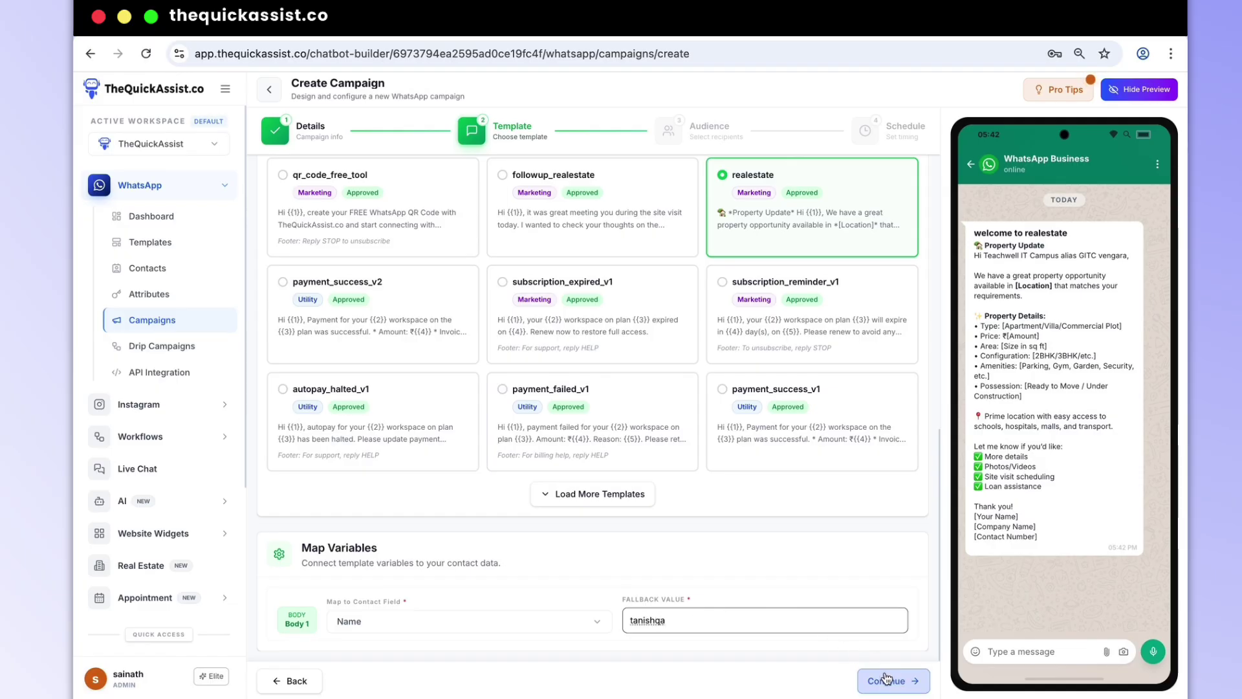
{"action": "left_click", "coordinate": [887, 678]}
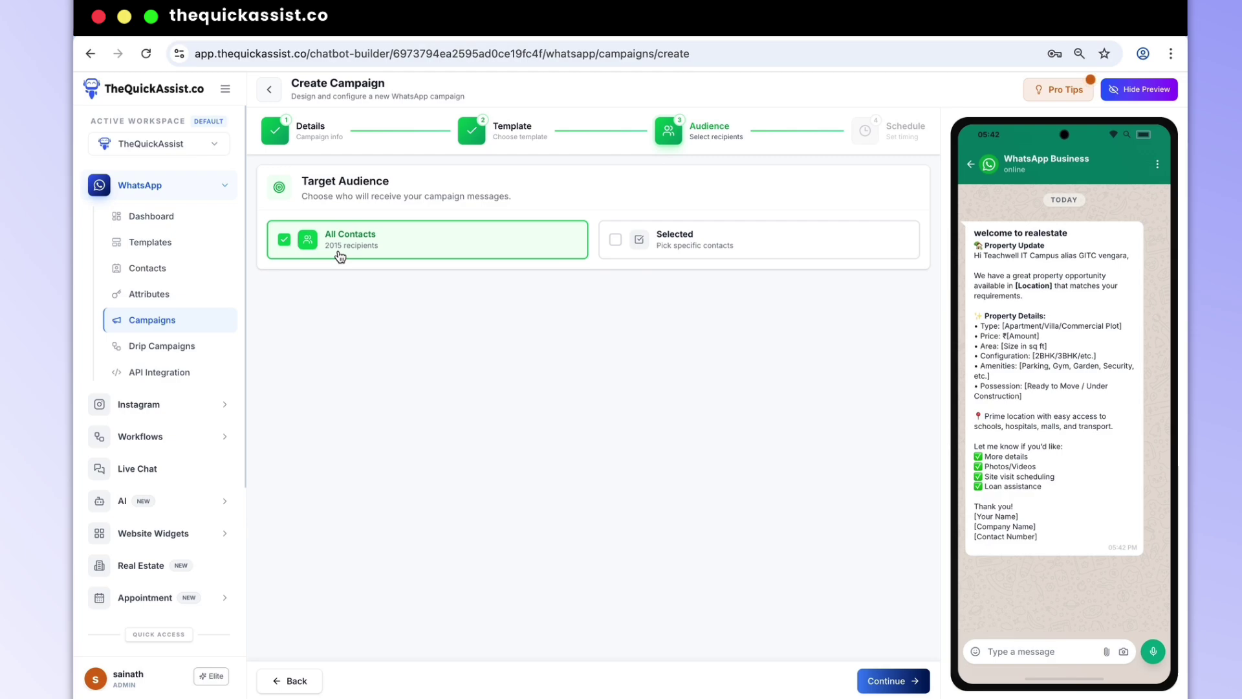
Step: Limit the target audience to selected contacts, choose the first four in the list and continue to scheduling
{"action": "left_click", "coordinate": [636, 239]}
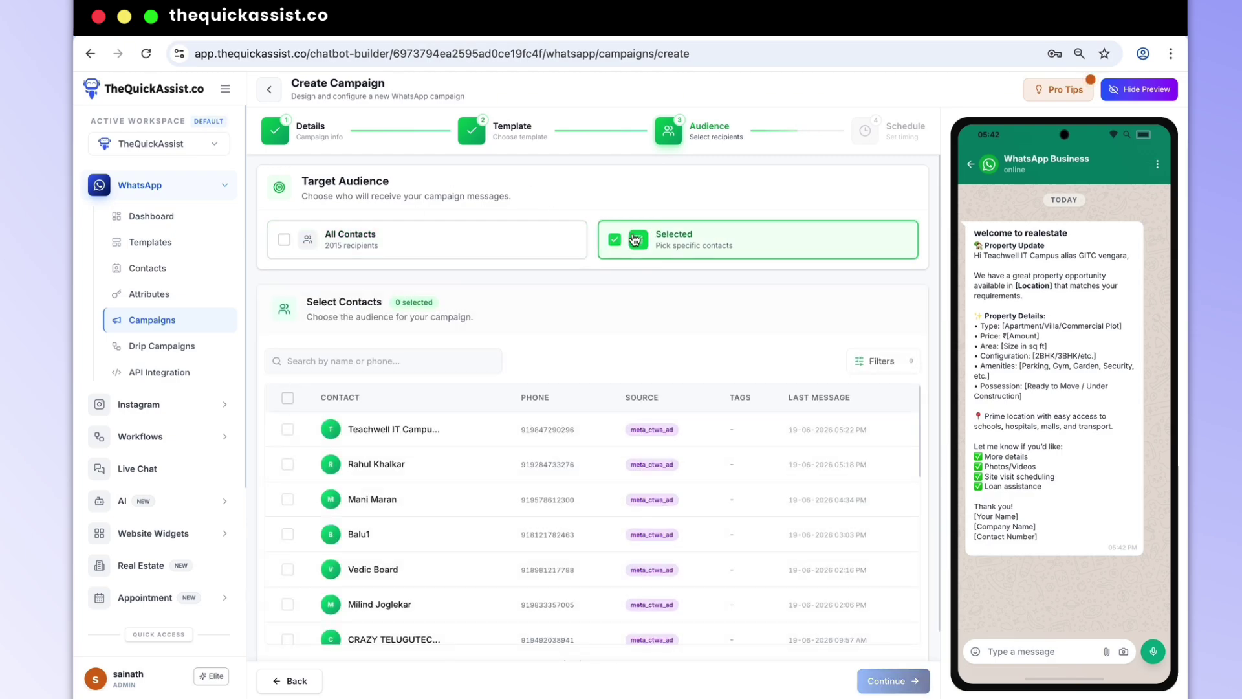
{"action": "left_click", "coordinate": [288, 428]}
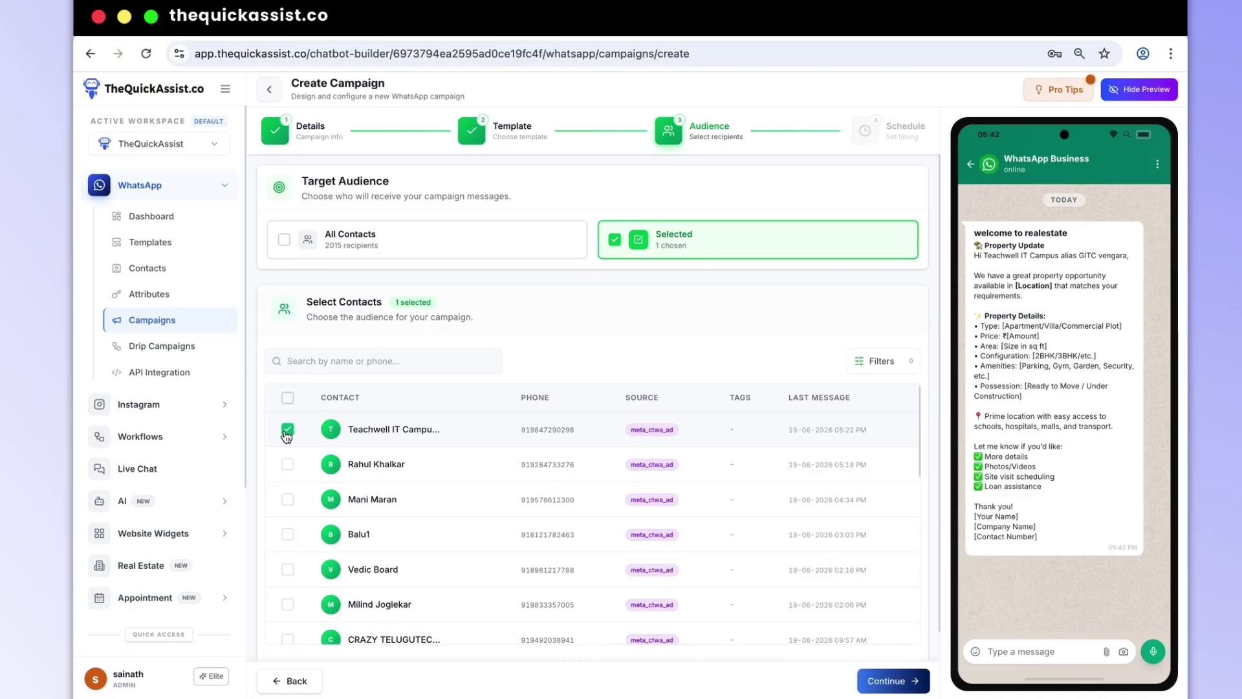
{"action": "left_click", "coordinate": [288, 464]}
{"action": "left_click", "coordinate": [288, 499]}
{"action": "left_click", "coordinate": [288, 535]}
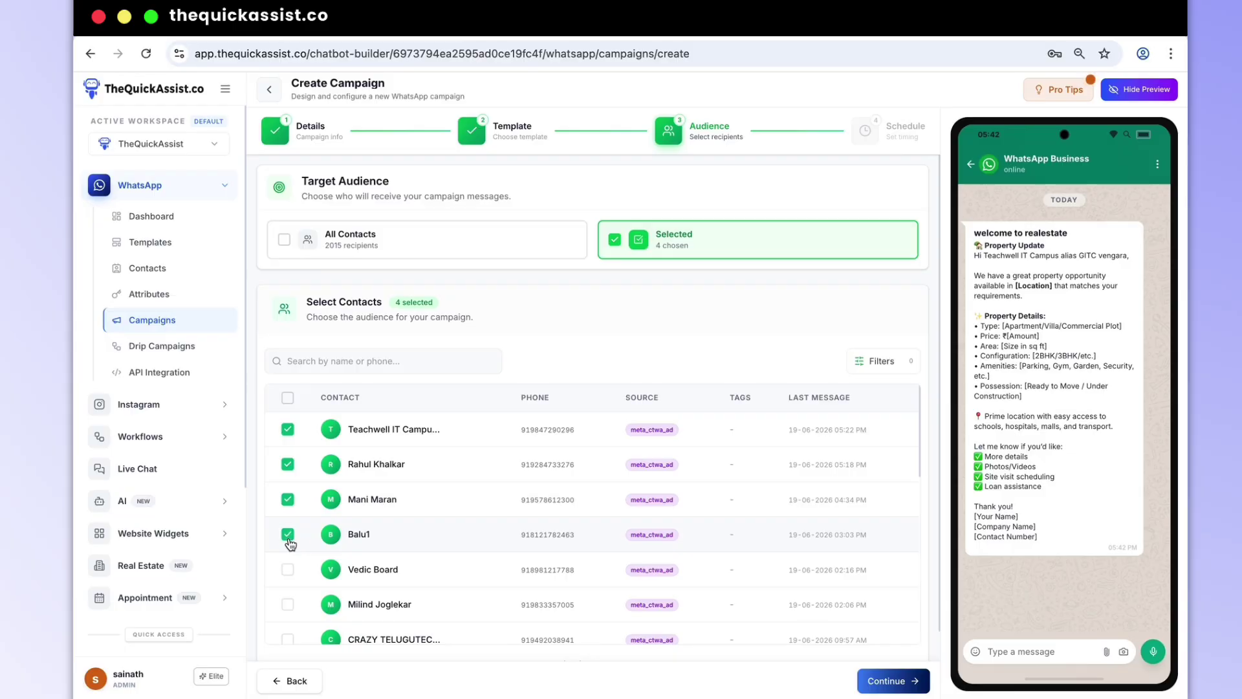
{"action": "left_click", "coordinate": [888, 682]}
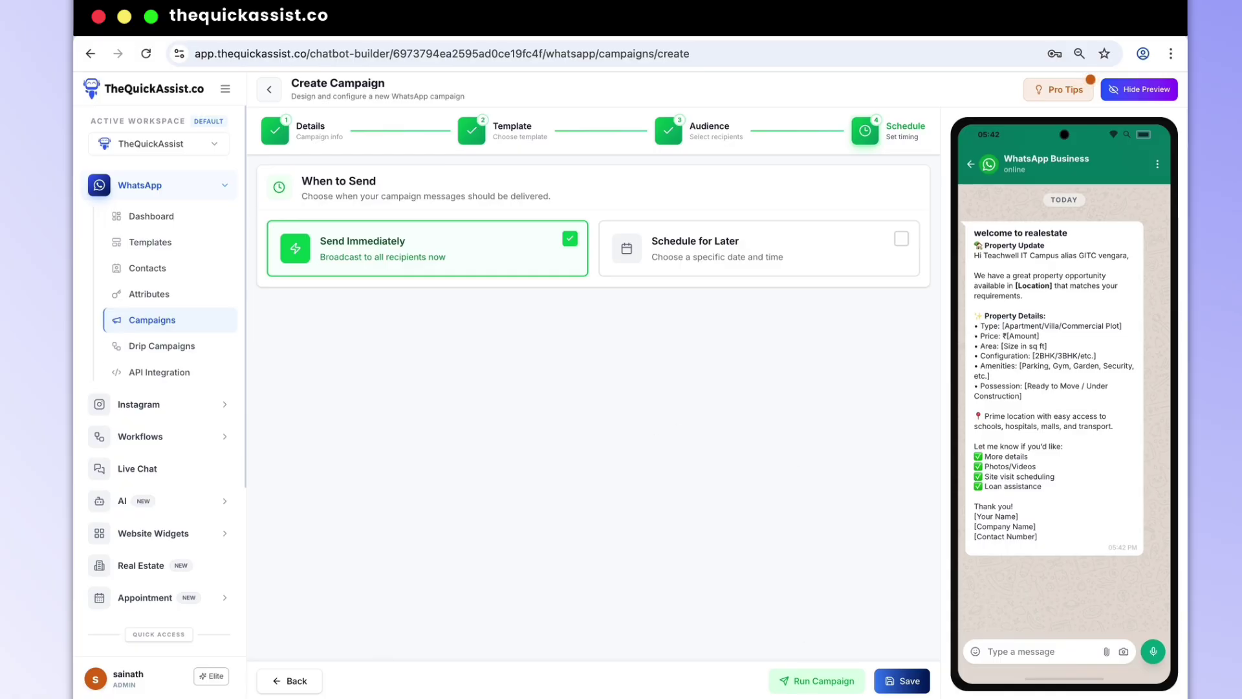
Step: Schedule the campaign for later, on 19-06-2026 at 05:45 PM
{"action": "left_click", "coordinate": [728, 258]}
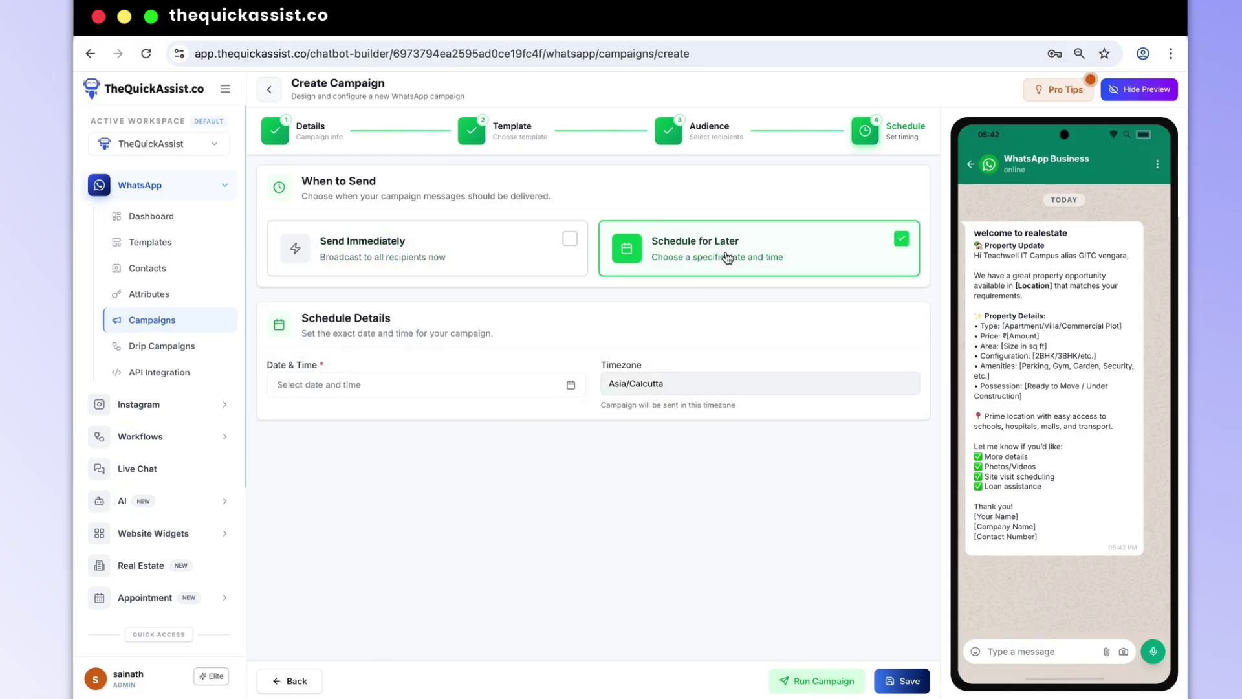
{"action": "left_click", "coordinate": [477, 393]}
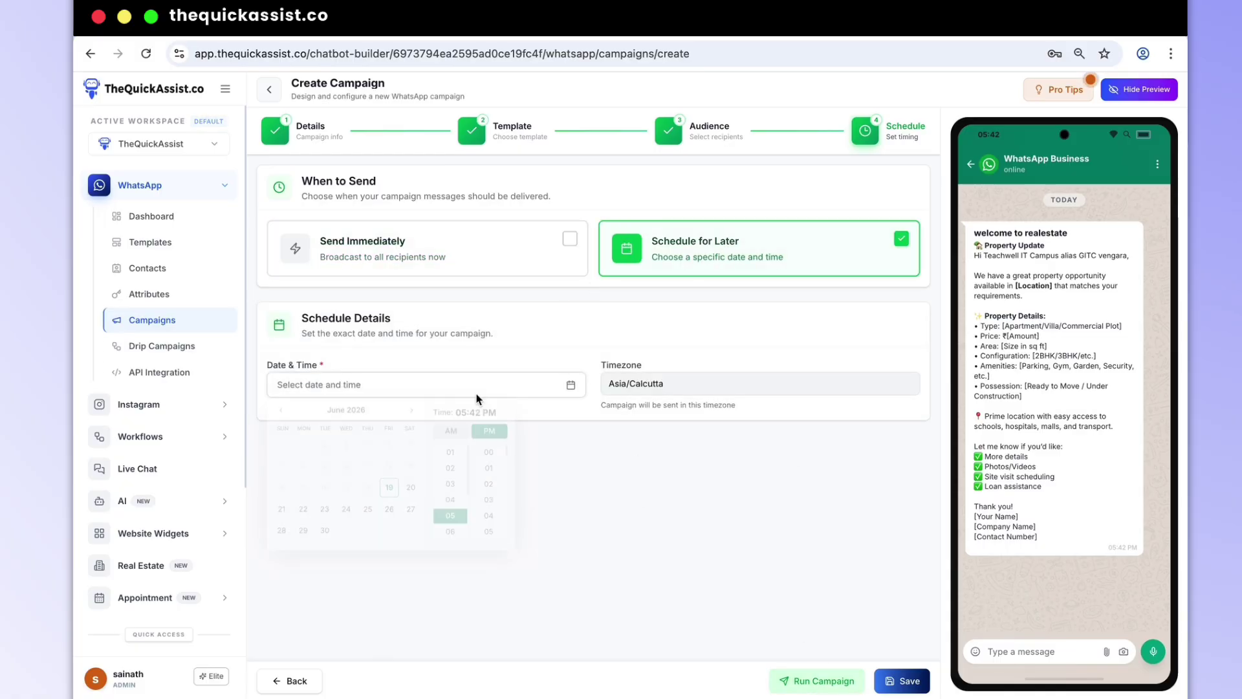
{"action": "left_click", "coordinate": [303, 512]}
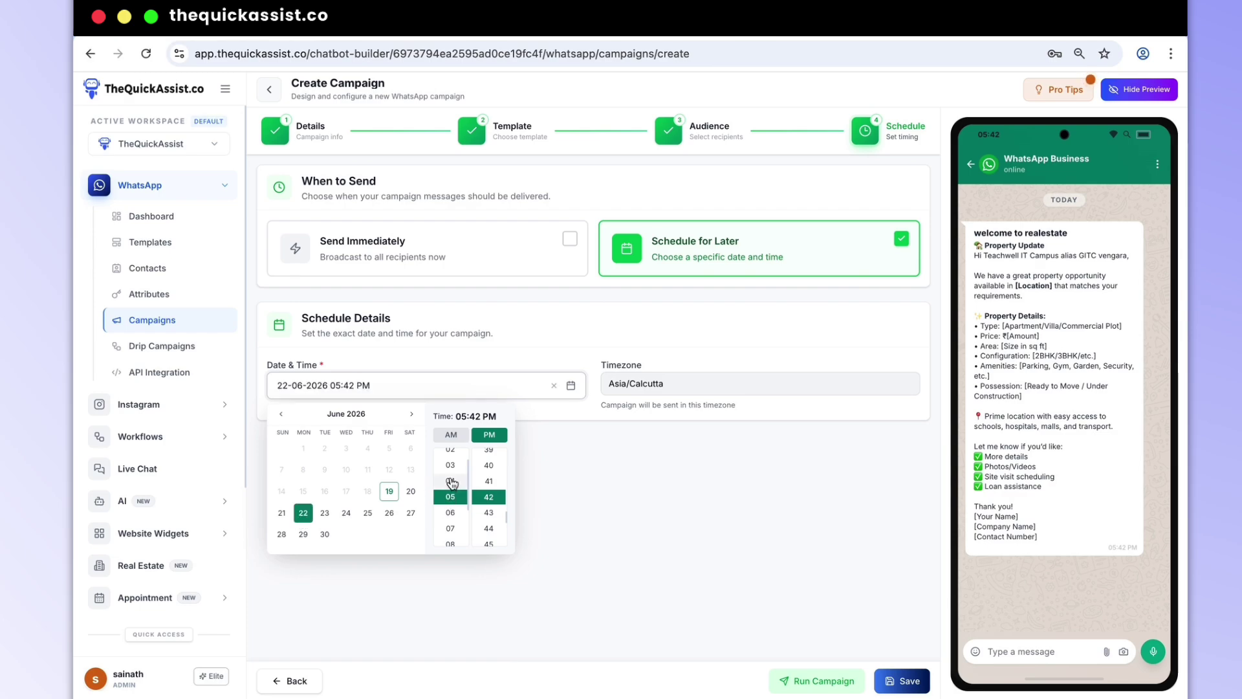
{"action": "left_click", "coordinate": [389, 491]}
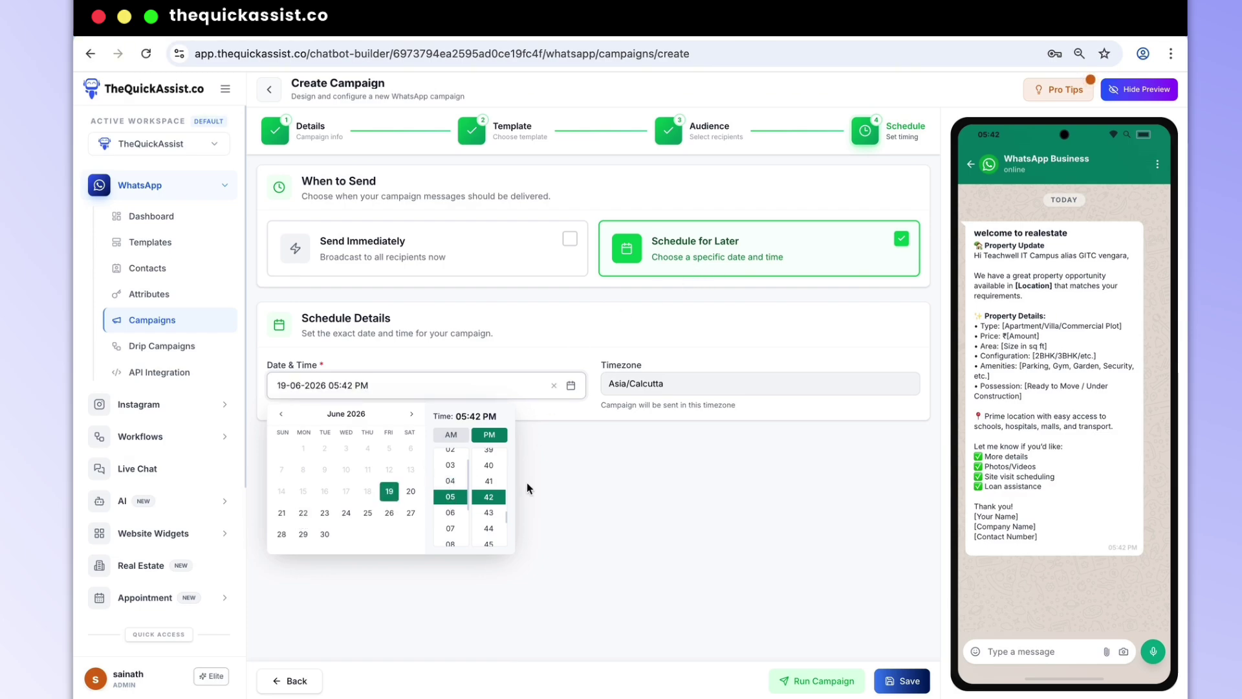
{"action": "left_click", "coordinate": [480, 542]}
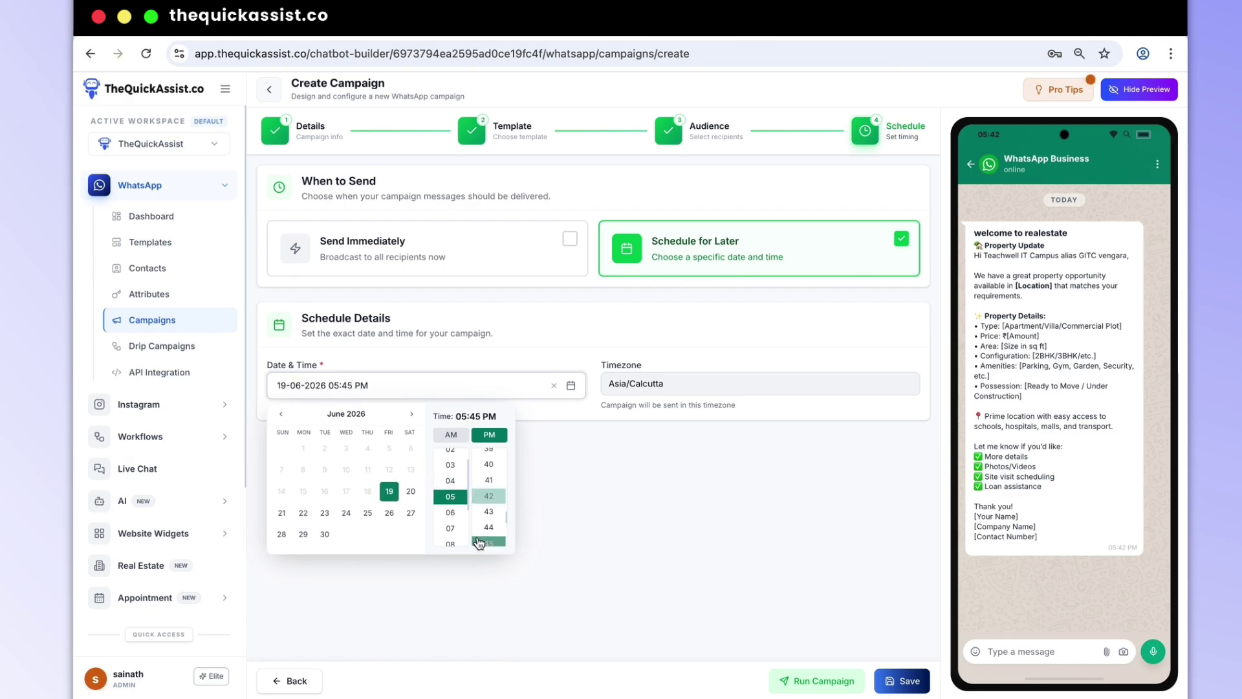
{"action": "left_click", "coordinate": [585, 504]}
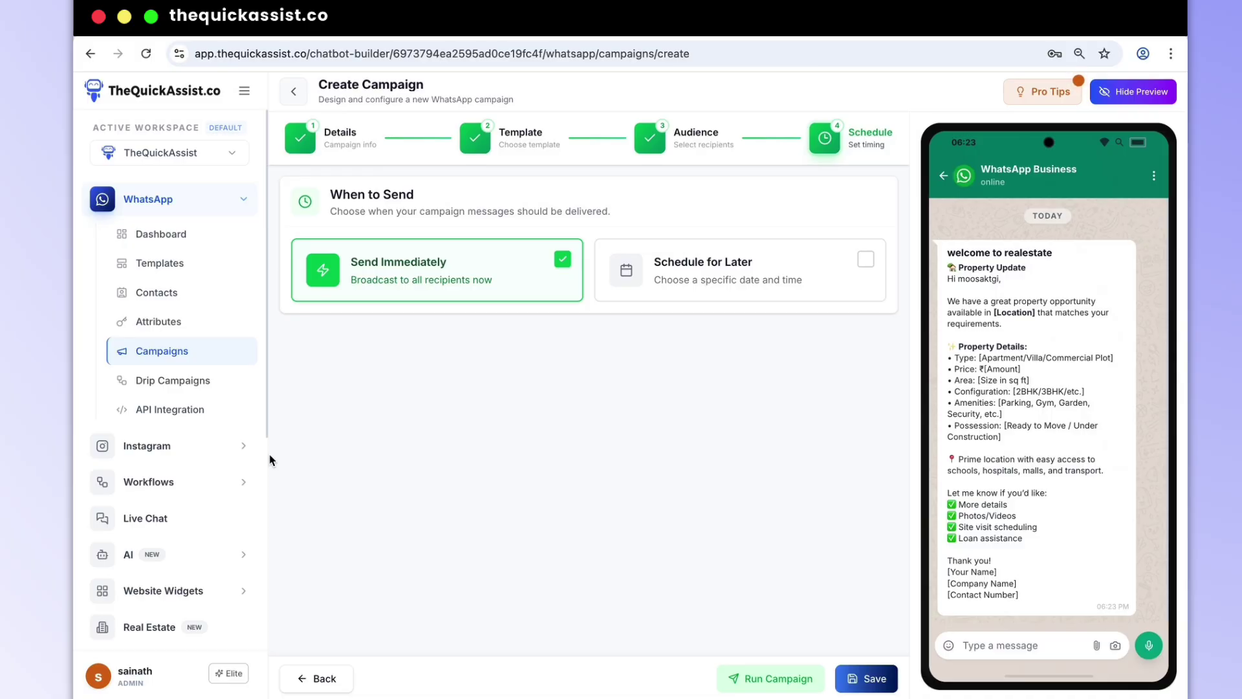
Step: Start a new WhatsApp drip campaign and set its Drip Start trigger to Contact created manually
{"action": "left_click", "coordinate": [162, 381]}
{"action": "left_click", "coordinate": [715, 443]}
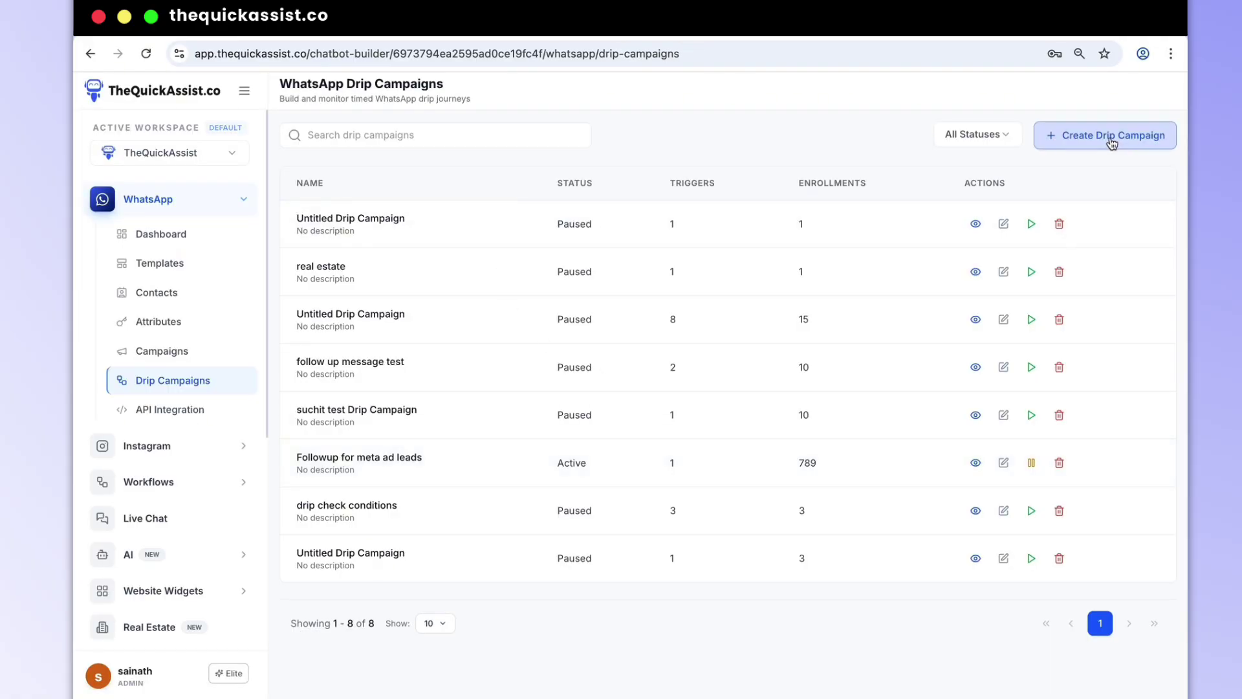
{"action": "left_click", "coordinate": [1111, 141]}
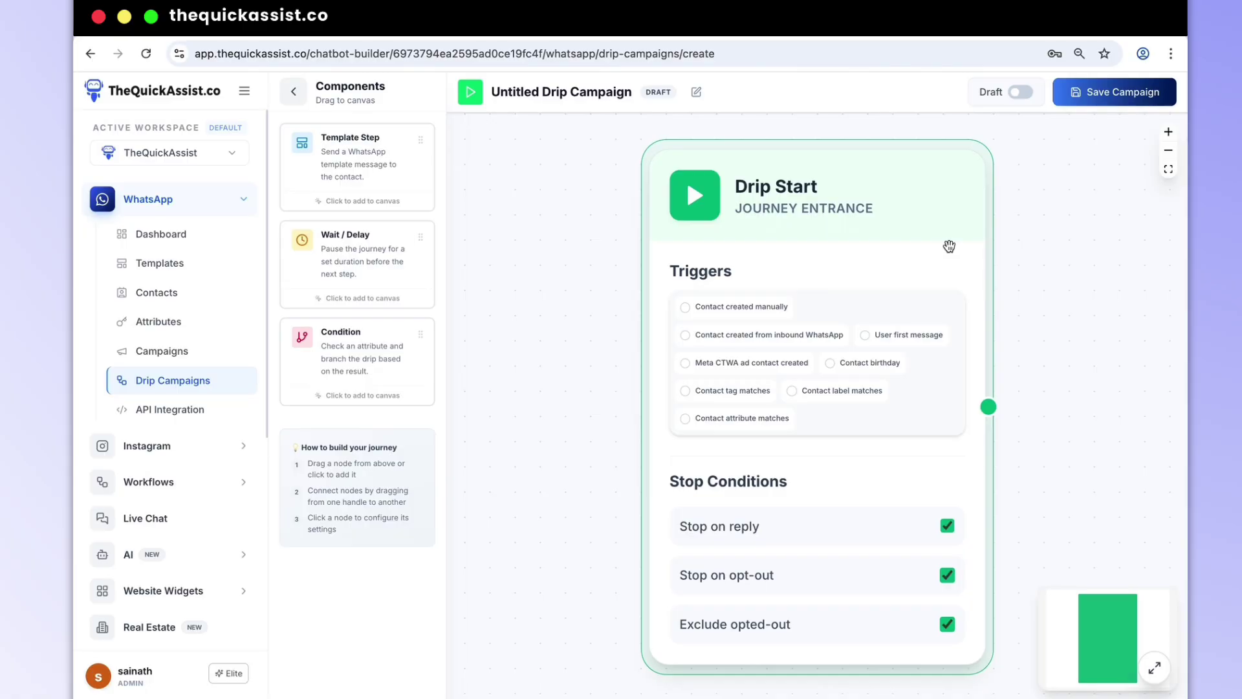
{"action": "scroll", "coordinate": [949, 246], "scroll_direction": "up", "scroll_amount": 2}
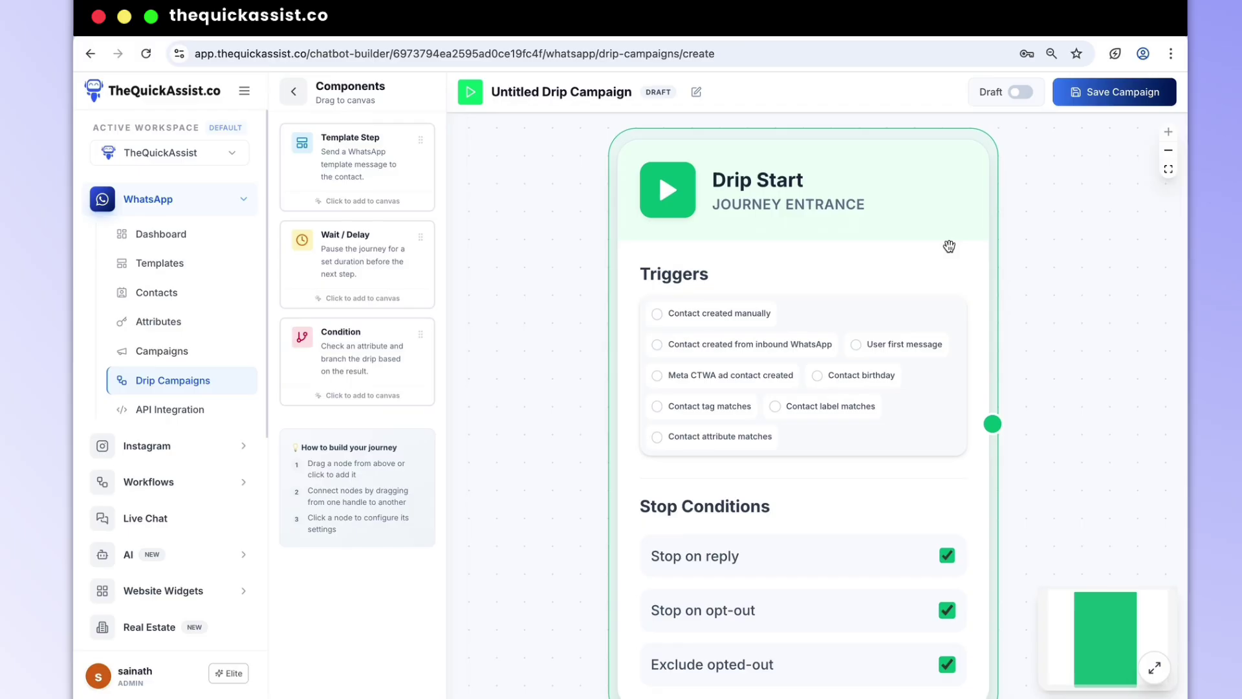
{"action": "left_click", "coordinate": [715, 318]}
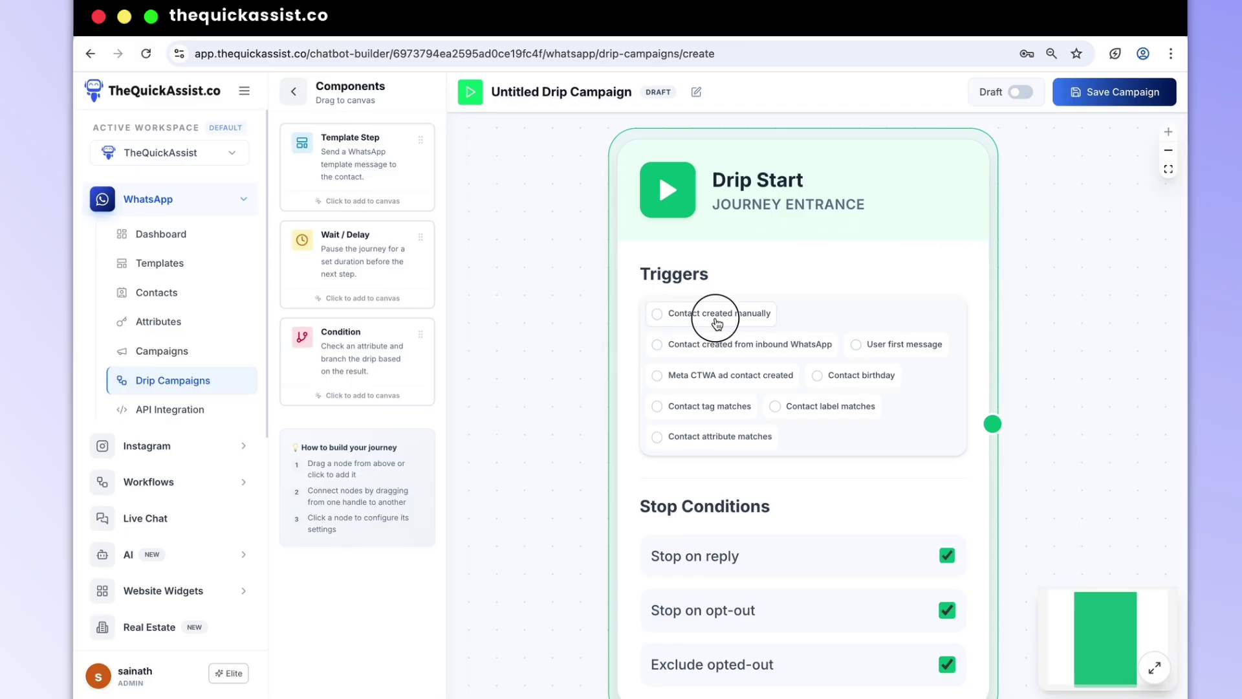
{"action": "left_click", "coordinate": [1131, 389]}
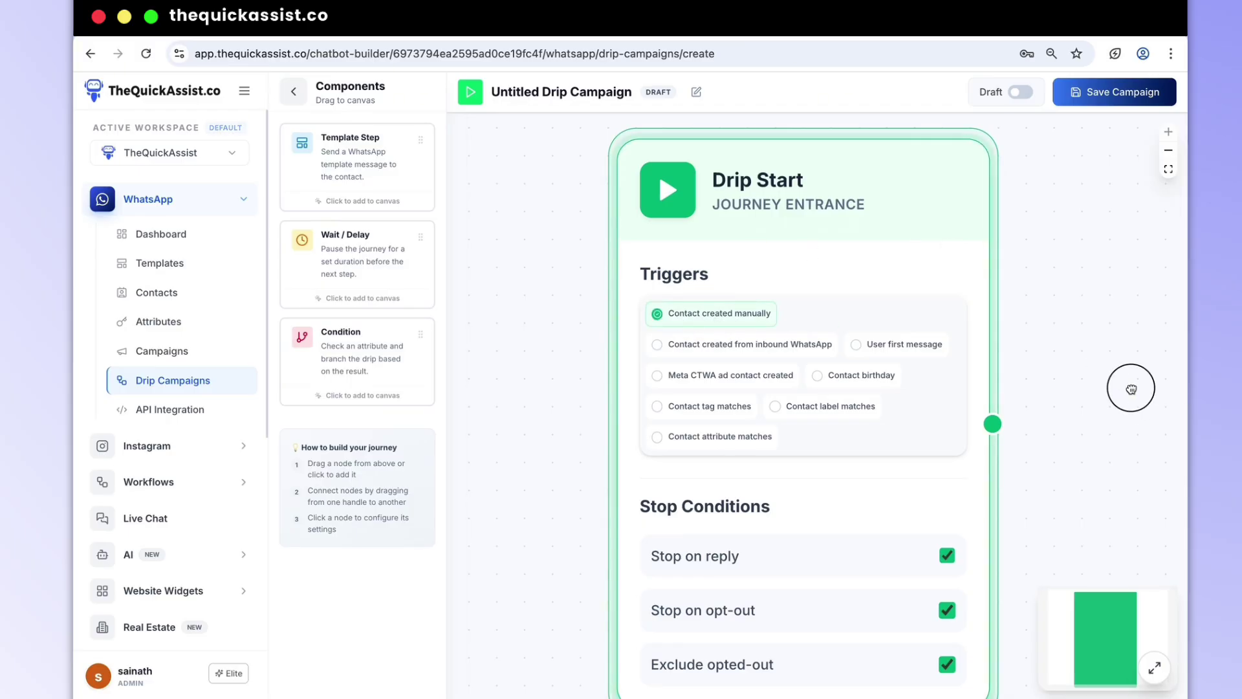
Step: Add a Template Step beside the Drip Start node and name it "first step"
{"action": "left_click_drag", "start_coordinate": [1131, 389], "coordinate": [965, 380]}
{"action": "scroll", "coordinate": [1067, 374], "scroll_direction": "down", "scroll_amount": 5}
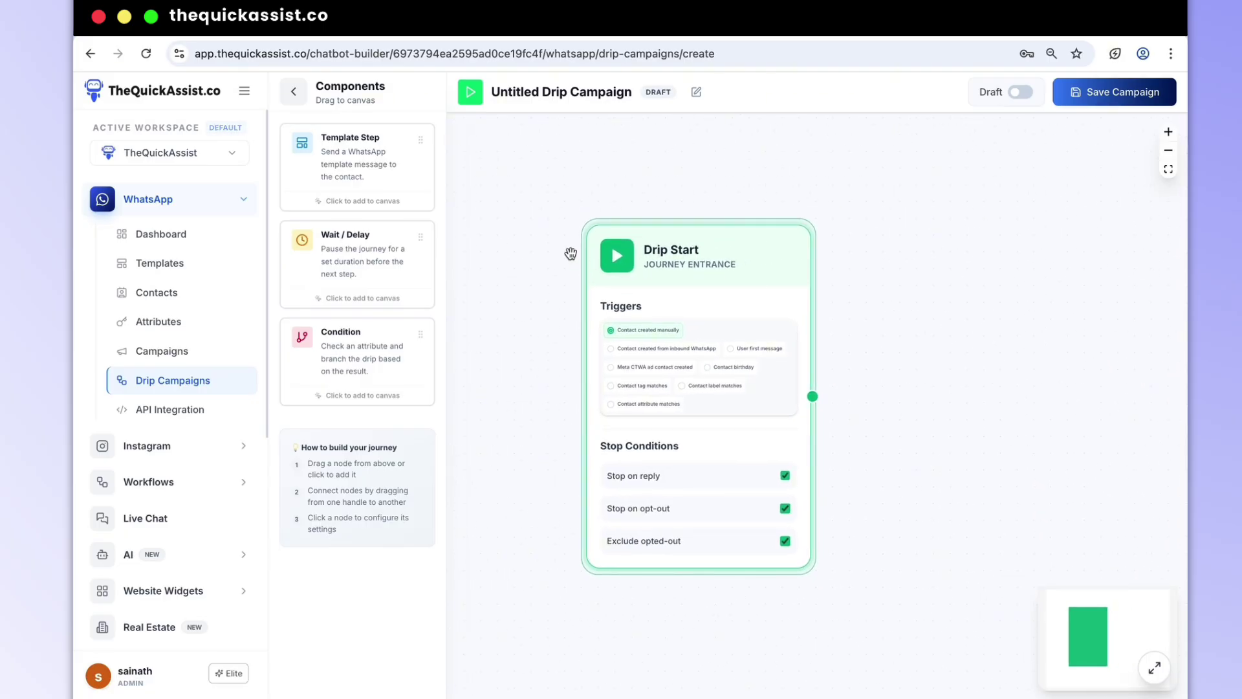
{"action": "scroll", "coordinate": [571, 253], "scroll_direction": "up", "scroll_amount": 1}
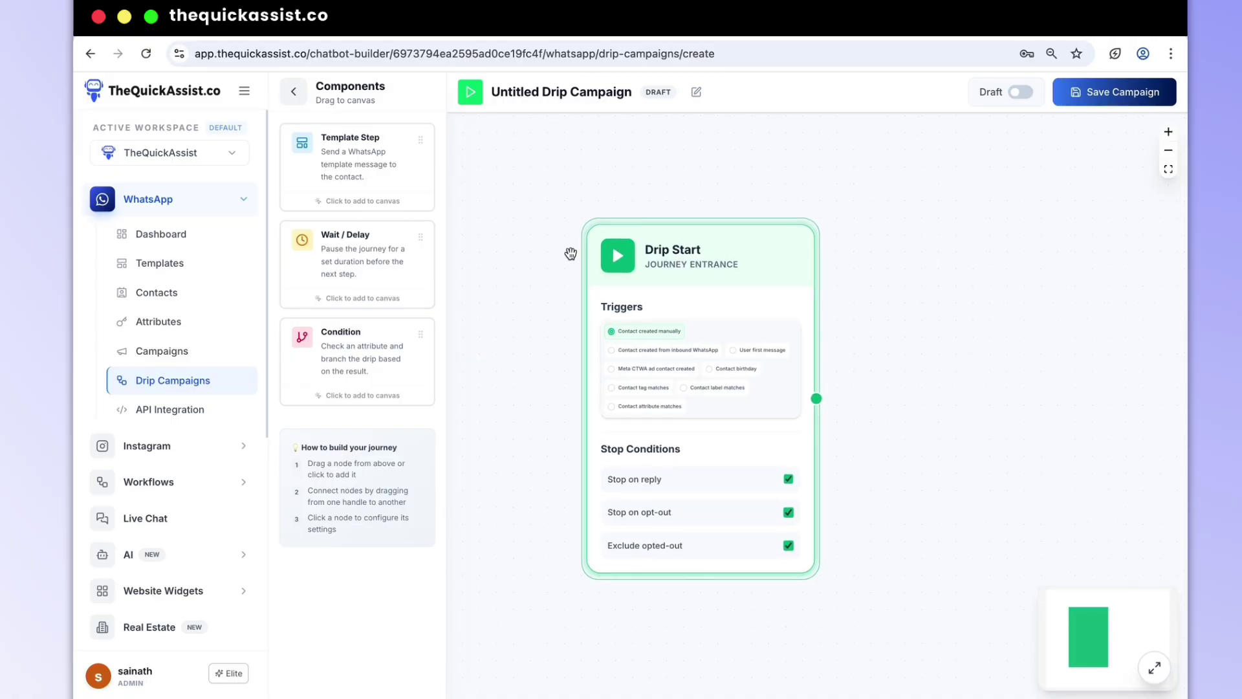
{"action": "left_click_drag", "start_coordinate": [376, 150], "coordinate": [976, 341]}
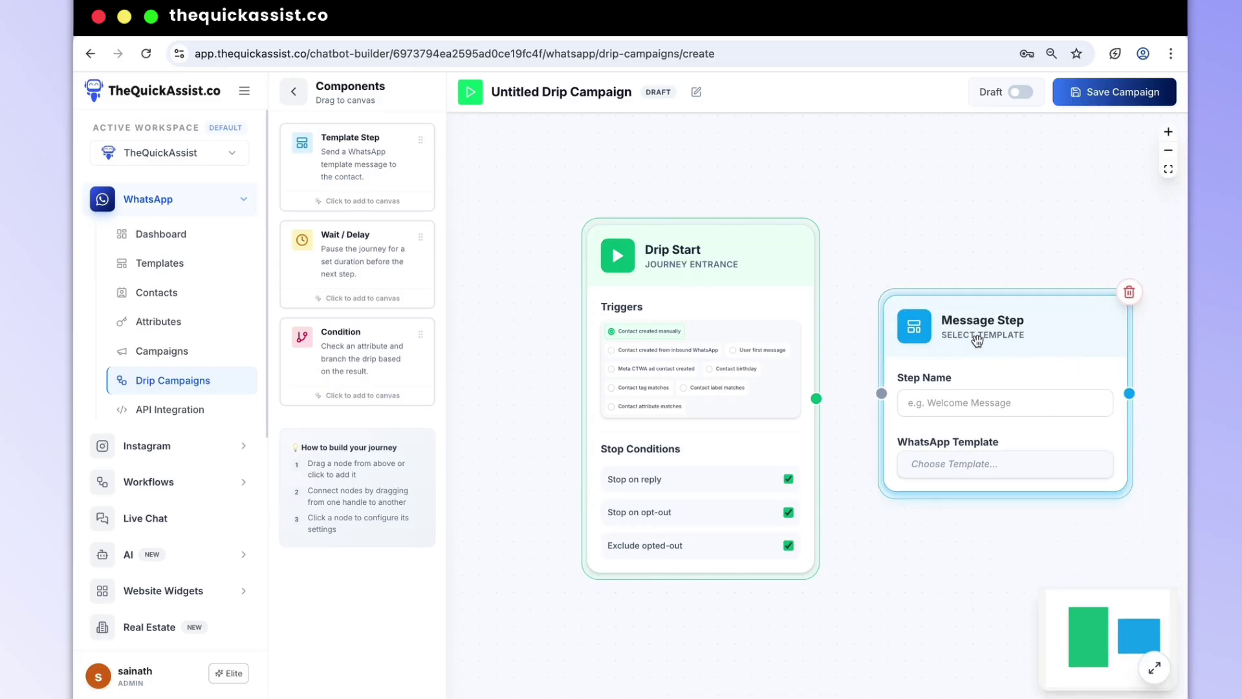
{"action": "left_click", "coordinate": [977, 403]}
{"action": "type", "text": "fi"}
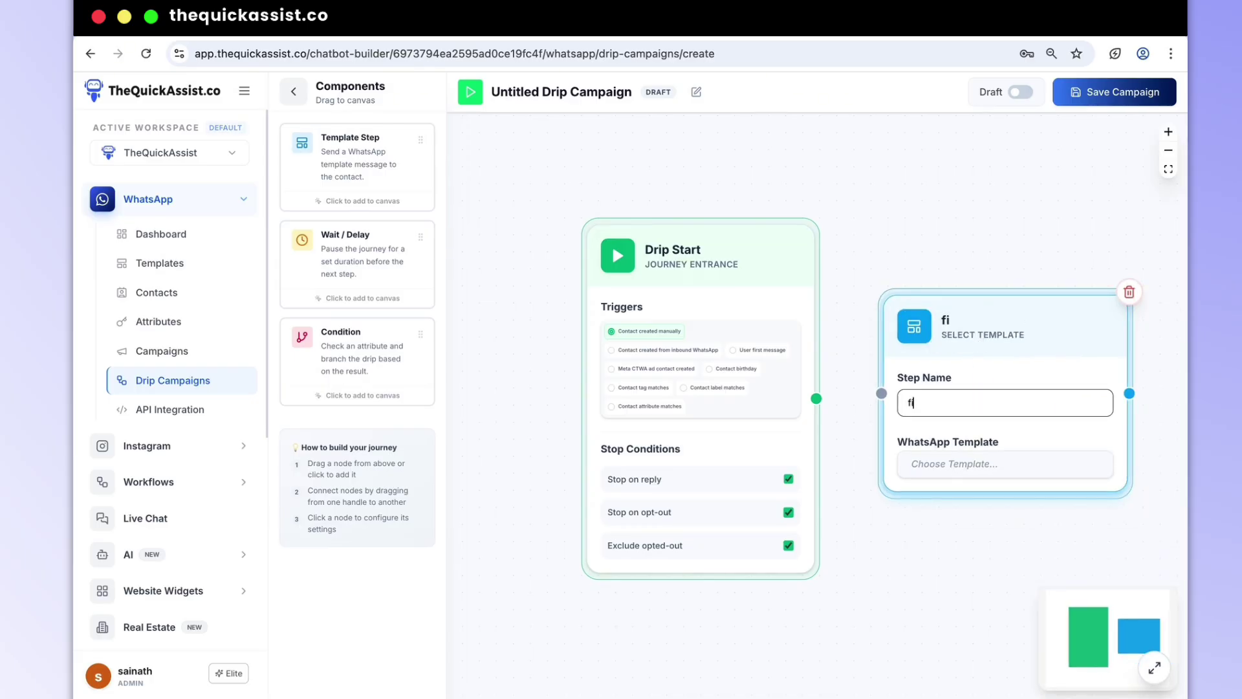
{"action": "type", "text": "rst step"}
Step: Choose the followup_realestate WhatsApp template for the message step and open its variable configuration
{"action": "left_click", "coordinate": [948, 464]}
{"action": "left_click", "coordinate": [680, 438]}
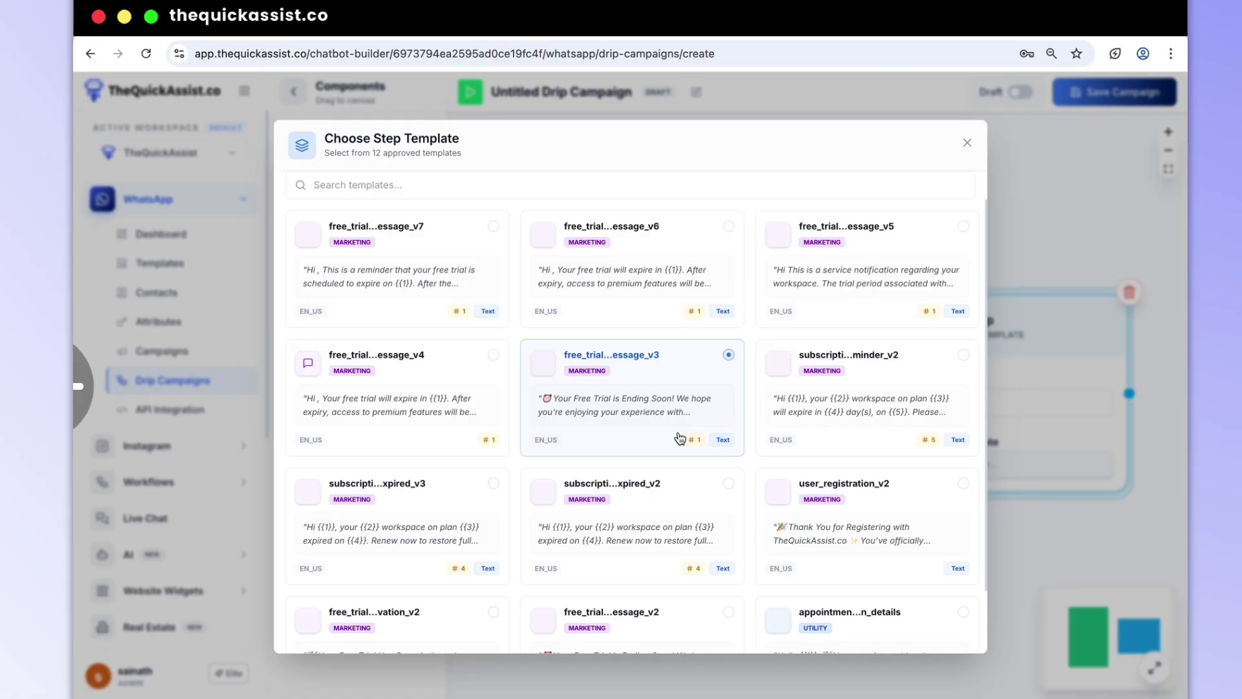
{"action": "scroll", "coordinate": [680, 438], "scroll_direction": "down", "scroll_amount": 2}
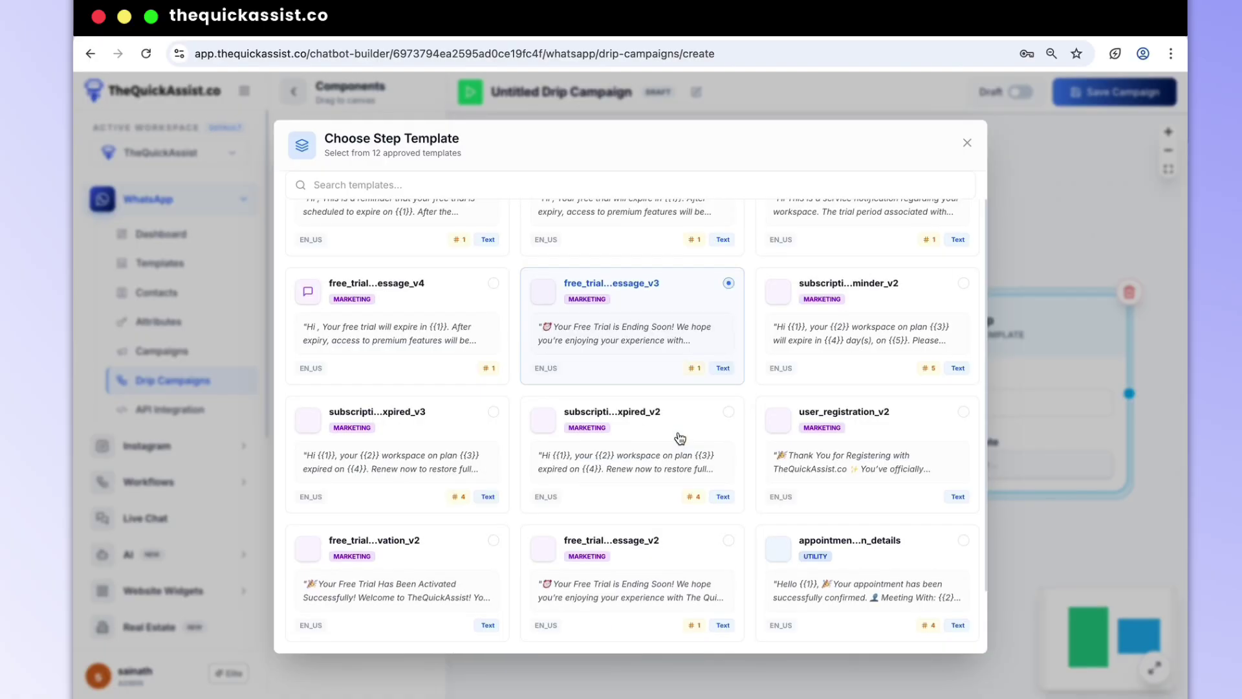
{"action": "left_click", "coordinate": [680, 438]}
{"action": "scroll", "coordinate": [680, 439], "scroll_direction": "down", "scroll_amount": 5}
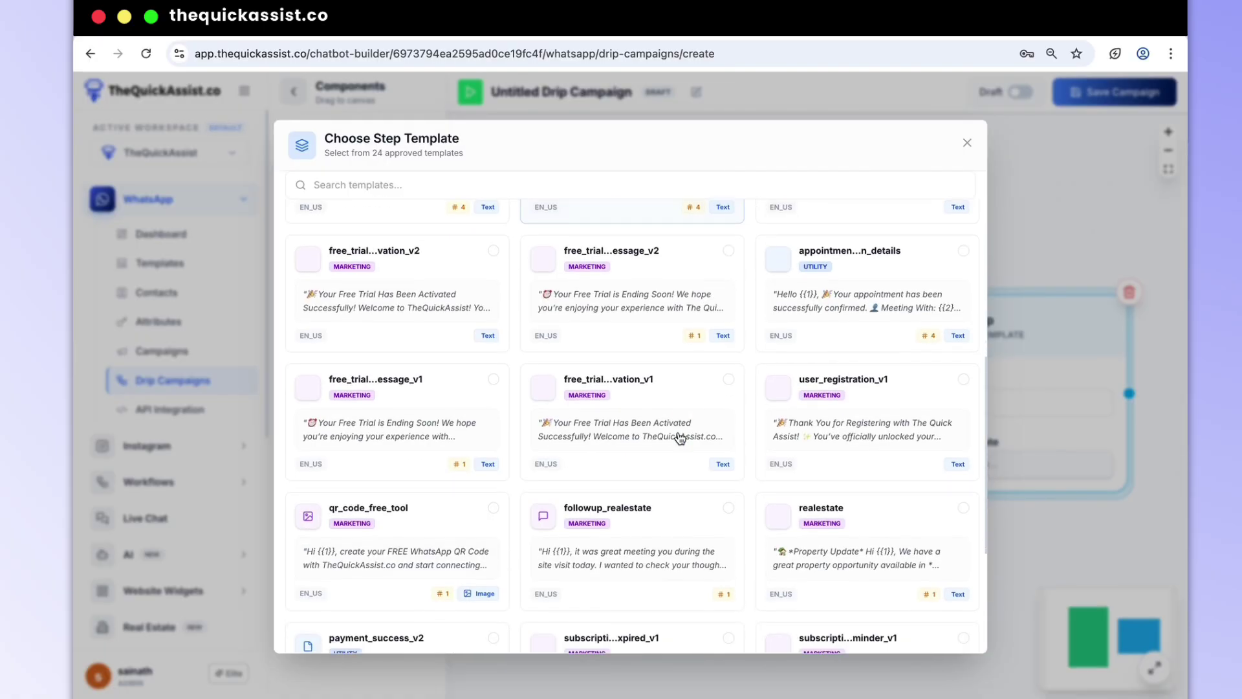
{"action": "left_click", "coordinate": [588, 518]}
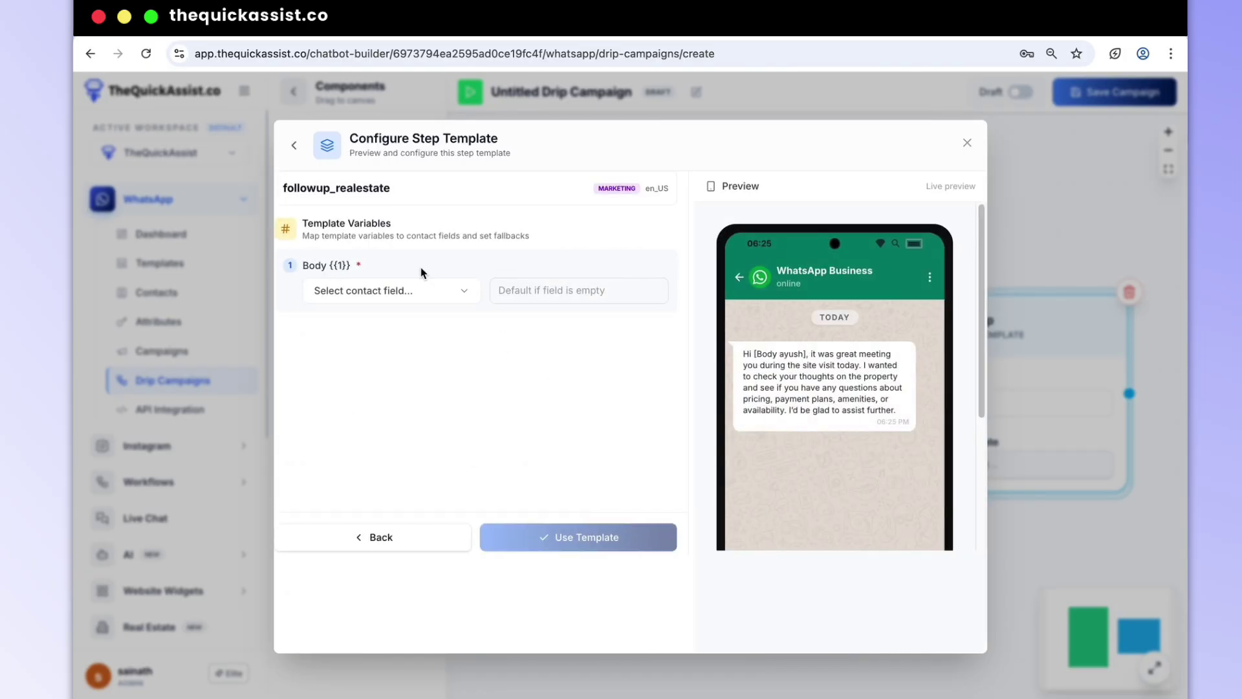
Step: Map the Body {{1}} variable to the contact's Name field, enter a fallback first name, and apply the template to the first step
{"action": "left_click", "coordinate": [417, 290]}
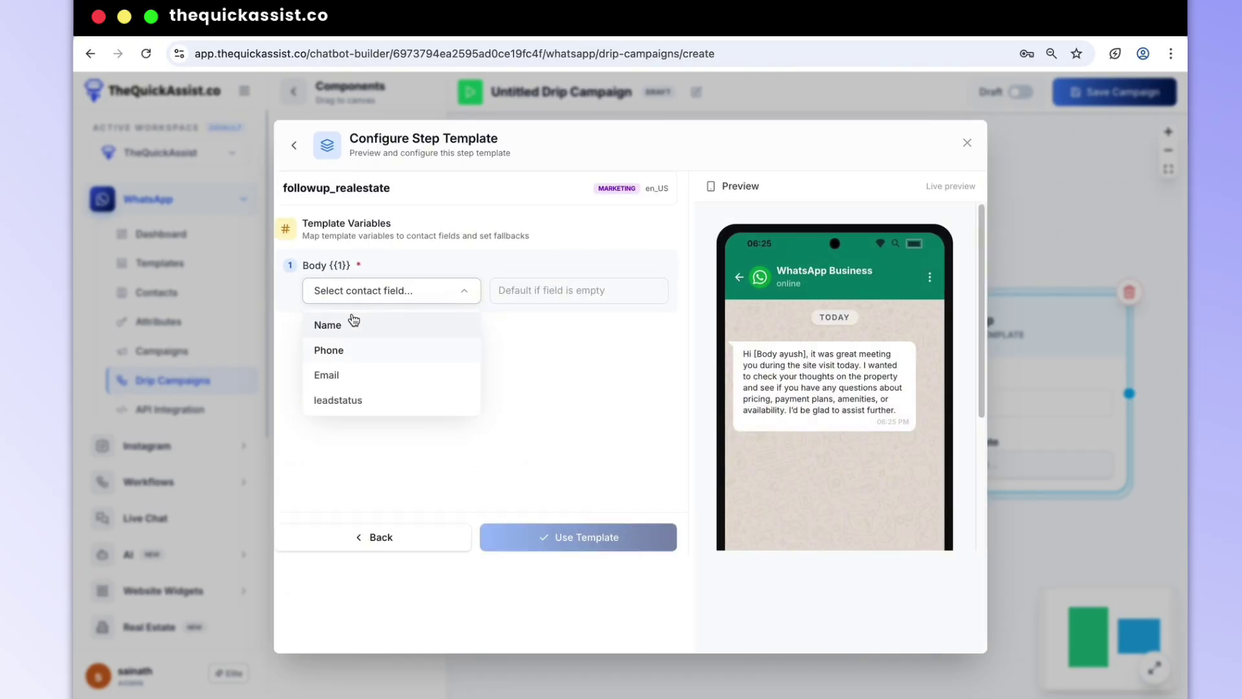
{"action": "left_click", "coordinate": [352, 322]}
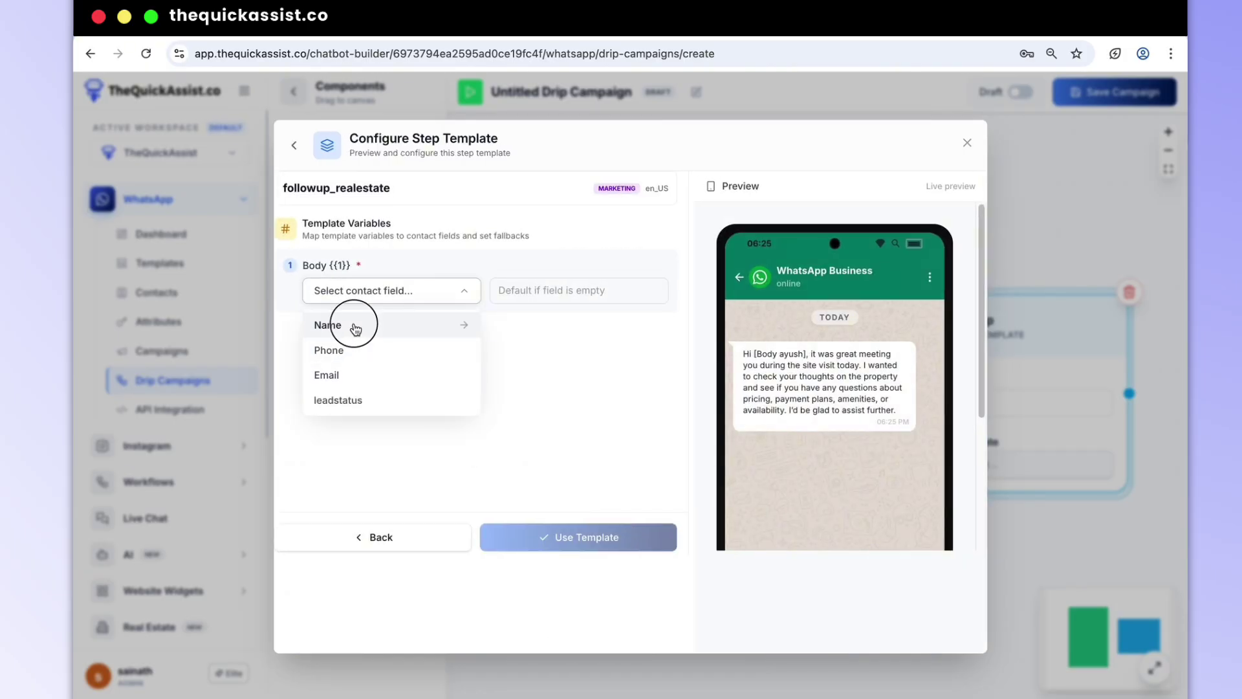
{"action": "left_click", "coordinate": [510, 292]}
{"action": "type", "text": "ayush"}
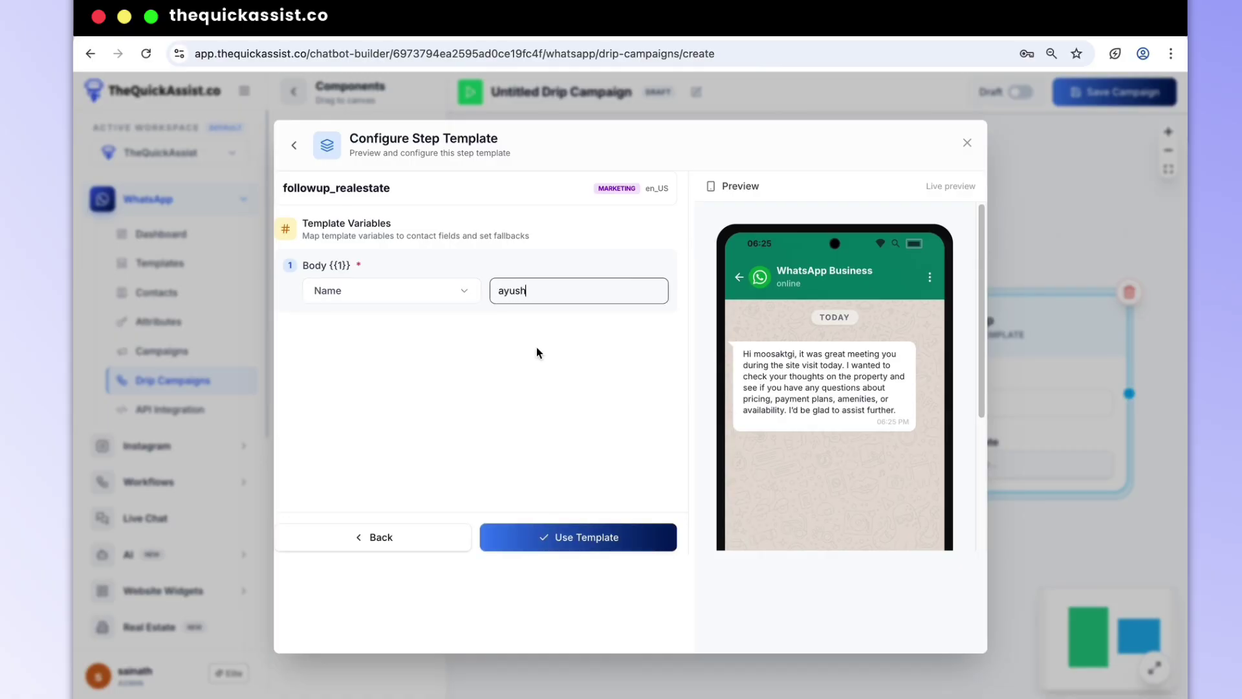
{"action": "left_click", "coordinate": [559, 541]}
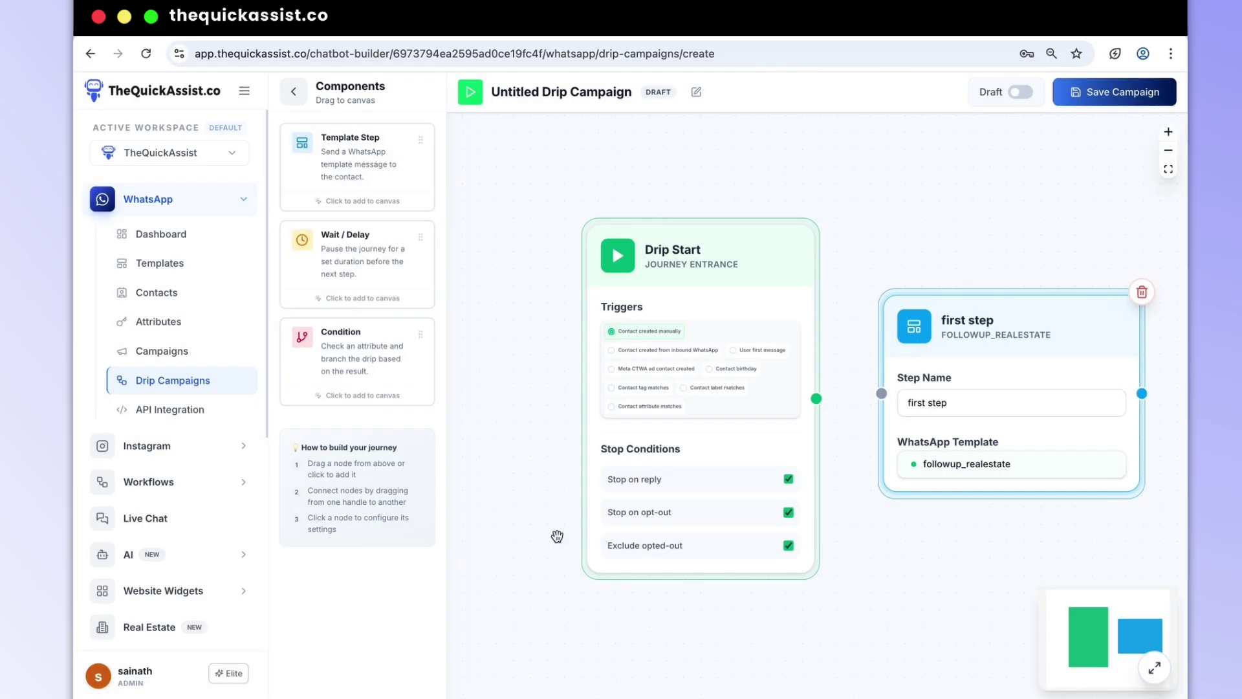
Step: Connect the Drip Start node's output to the input of the first step
{"action": "left_click_drag", "start_coordinate": [817, 396], "coordinate": [881, 394]}
{"action": "left_click", "coordinate": [989, 580]}
{"action": "left_click_drag", "start_coordinate": [988, 581], "coordinate": [700, 567]}
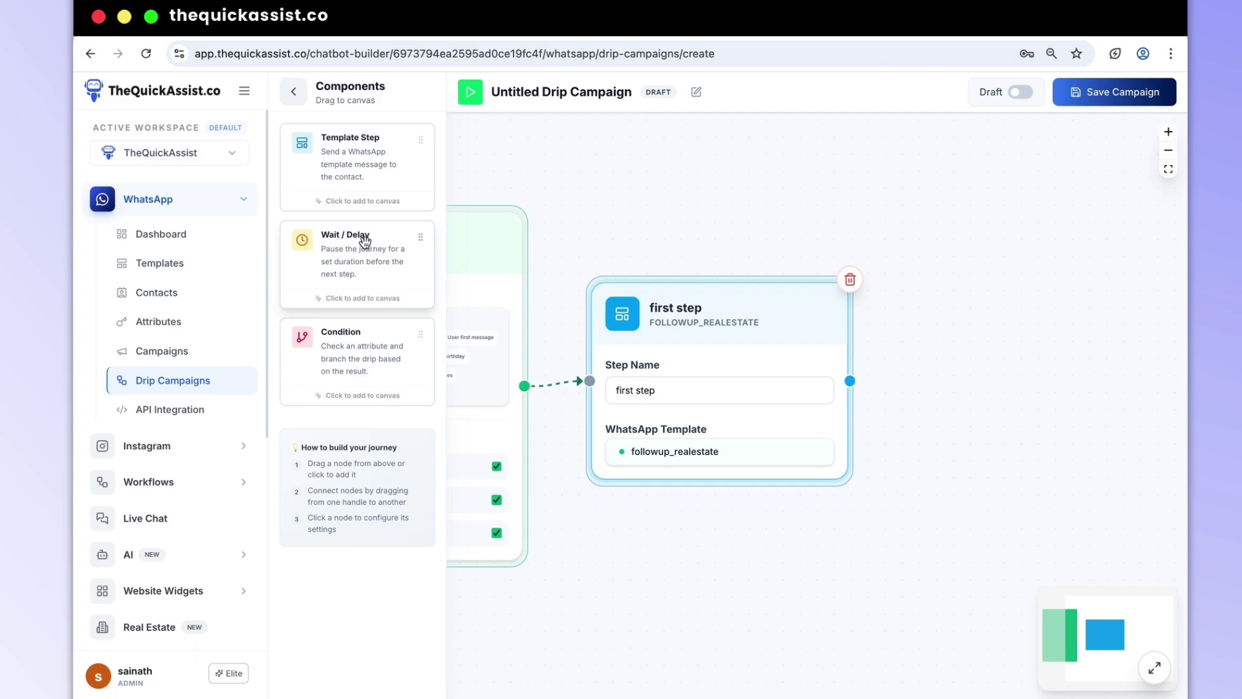
Step: Add a Wait / Delay node after the first step and connect the first step to it
{"action": "left_click_drag", "start_coordinate": [362, 245], "coordinate": [1001, 396]}
{"action": "left_click_drag", "start_coordinate": [1093, 428], "coordinate": [979, 327]}
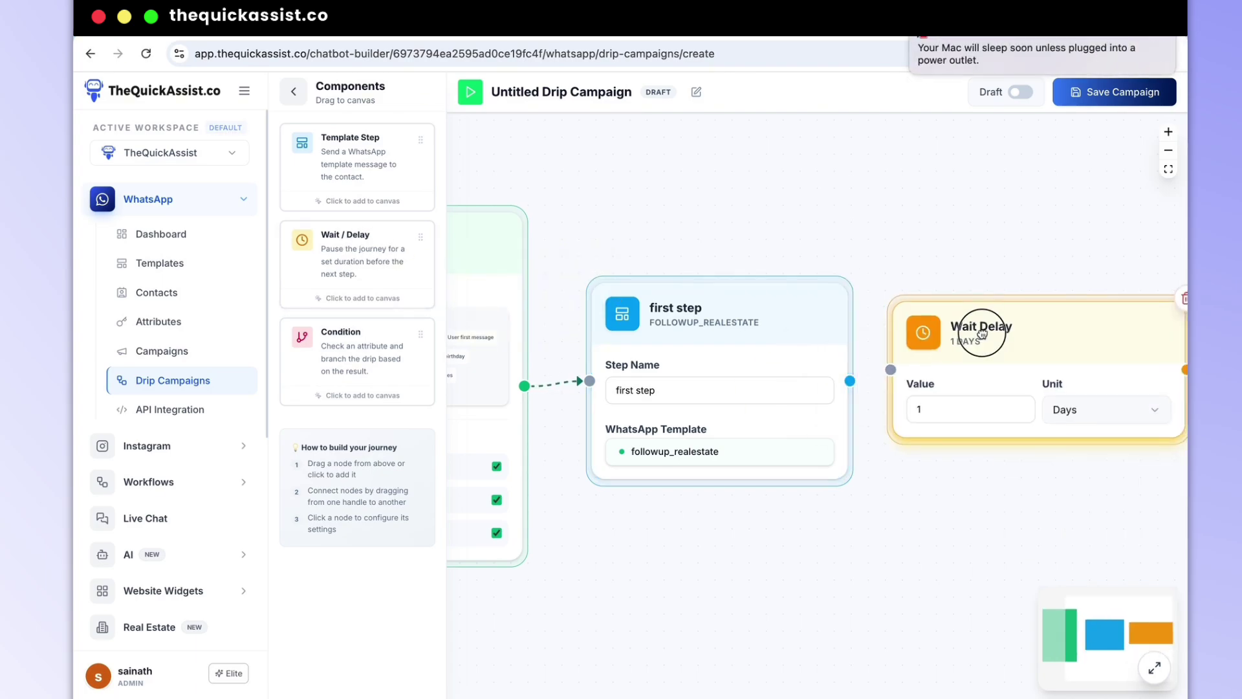
{"action": "left_click_drag", "start_coordinate": [850, 380], "coordinate": [890, 369]}
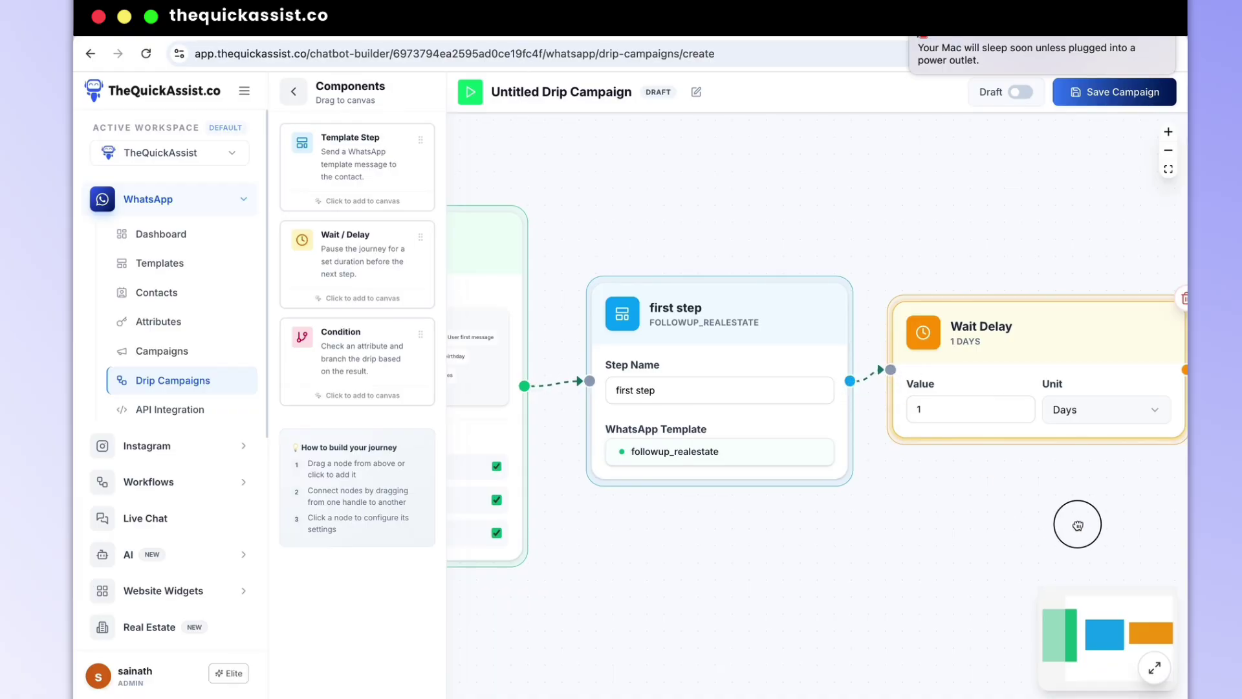
Step: Add another Template Step after the Wait Delay node and link the delay to it
{"action": "left_click_drag", "start_coordinate": [959, 517], "coordinate": [777, 493]}
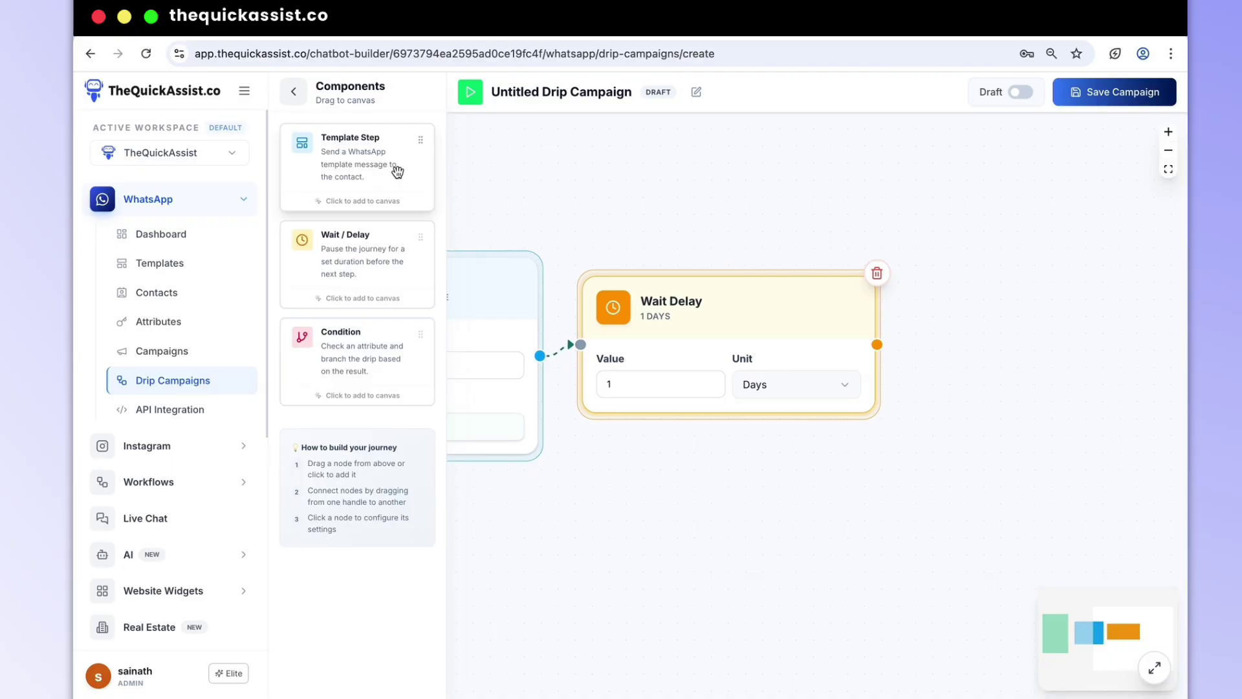
{"action": "left_click_drag", "start_coordinate": [397, 171], "coordinate": [1022, 274]}
{"action": "left_click_drag", "start_coordinate": [941, 496], "coordinate": [868, 496]}
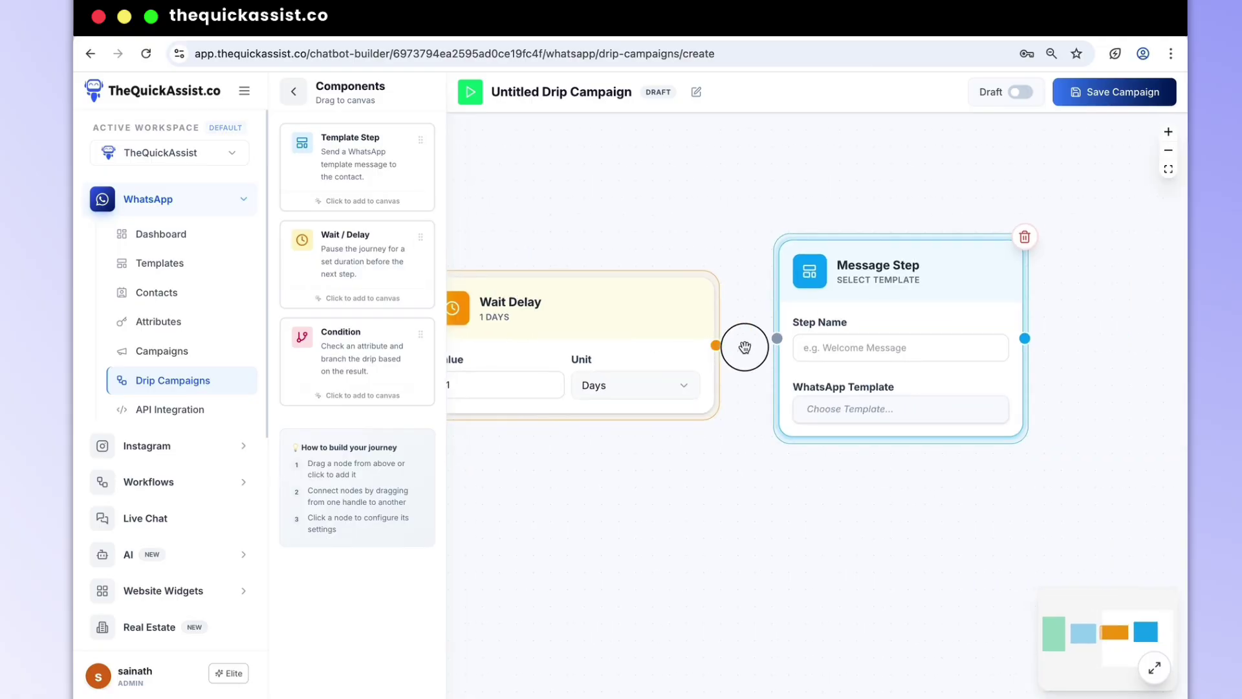
{"action": "left_click_drag", "start_coordinate": [745, 348], "coordinate": [777, 338]}
Step: Name the new message step "second step" and choose the followup_realestate WhatsApp template for it
{"action": "left_click", "coordinate": [876, 346]}
{"action": "type", "text": "s"}
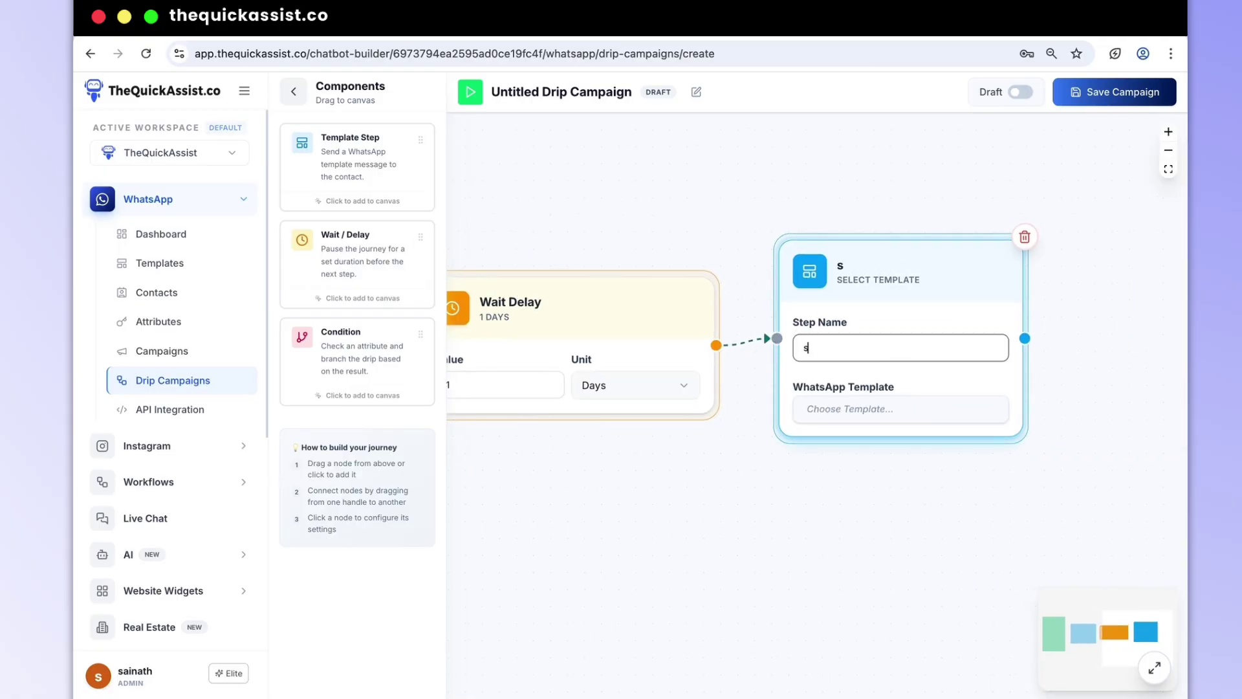
{"action": "type", "text": "econd step"}
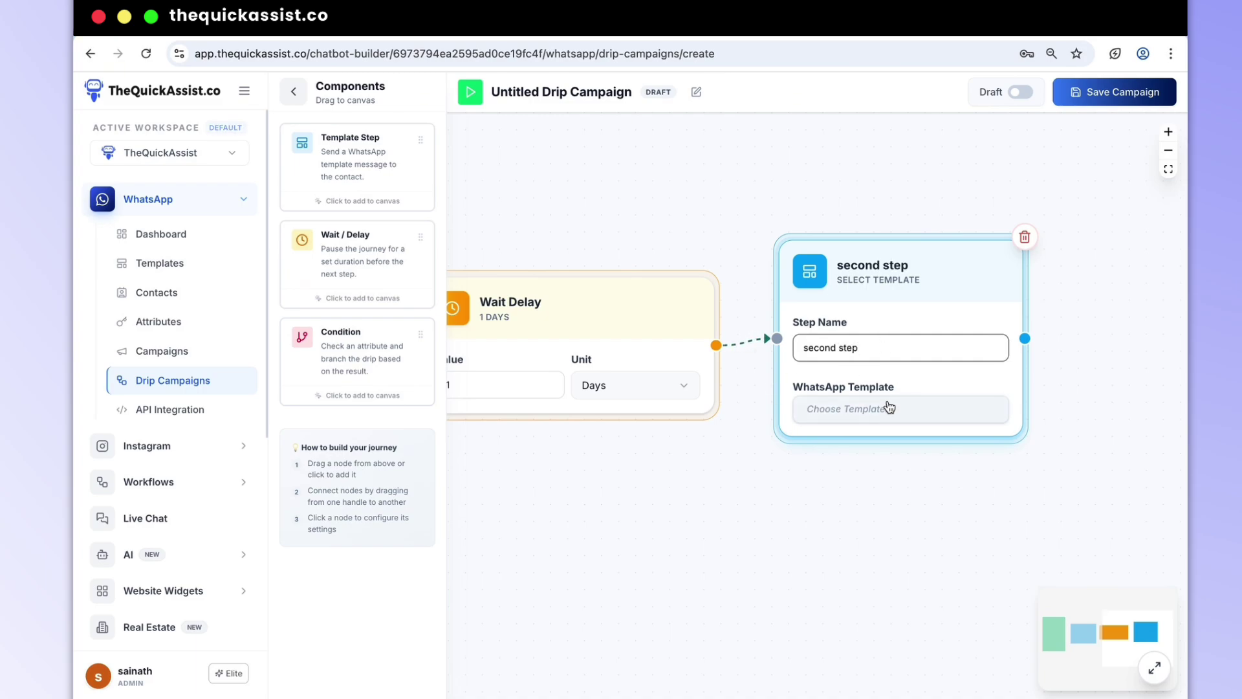
{"action": "left_click", "coordinate": [887, 408]}
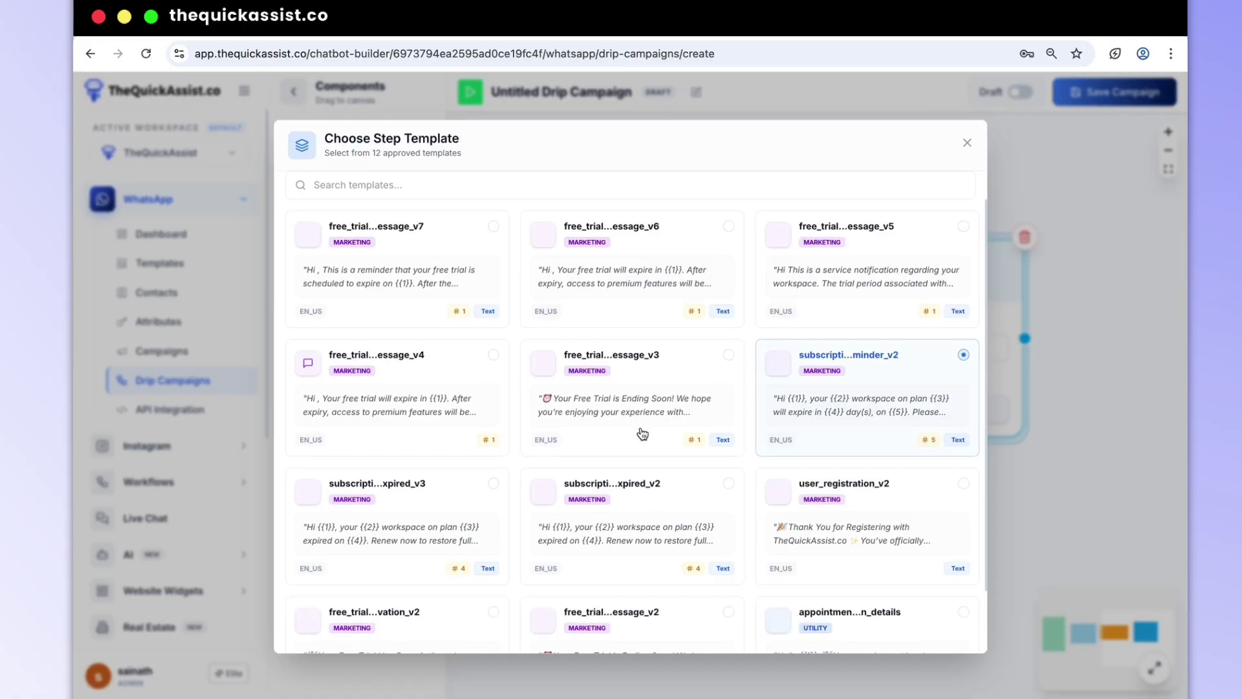
{"action": "left_click", "coordinate": [640, 433]}
{"action": "scroll", "coordinate": [642, 432], "scroll_direction": "down", "scroll_amount": 2}
{"action": "scroll", "coordinate": [643, 432], "scroll_direction": "down", "scroll_amount": 5}
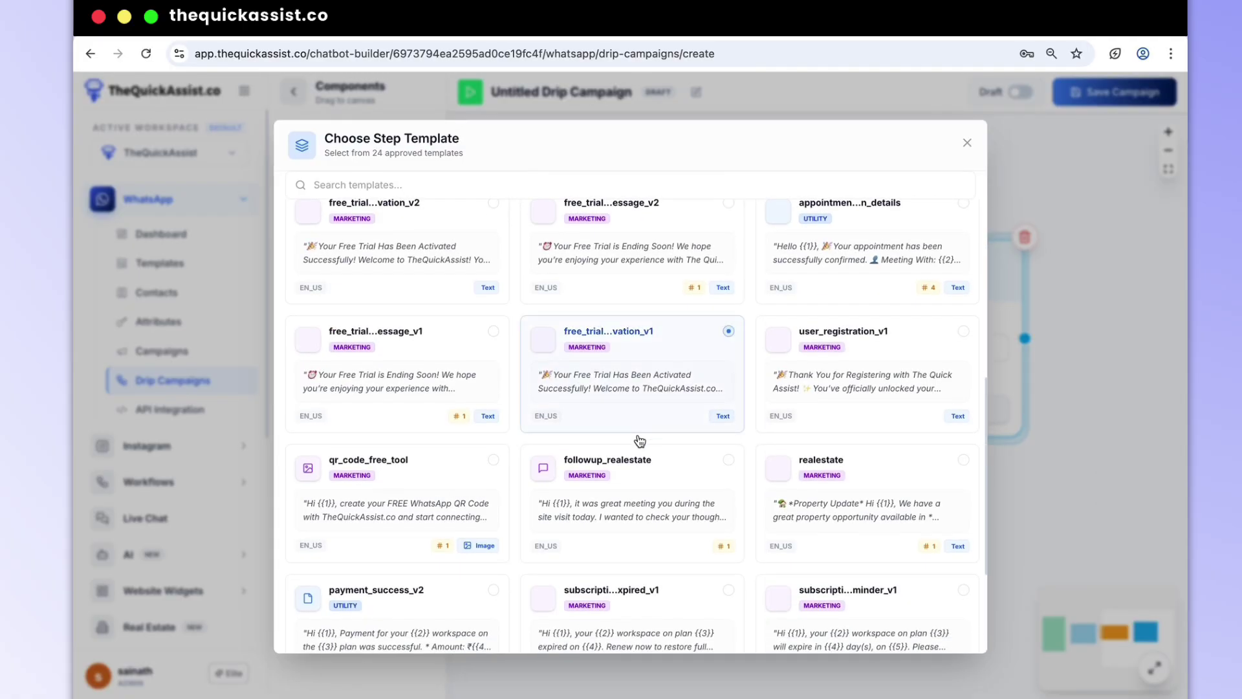
{"action": "left_click", "coordinate": [613, 510]}
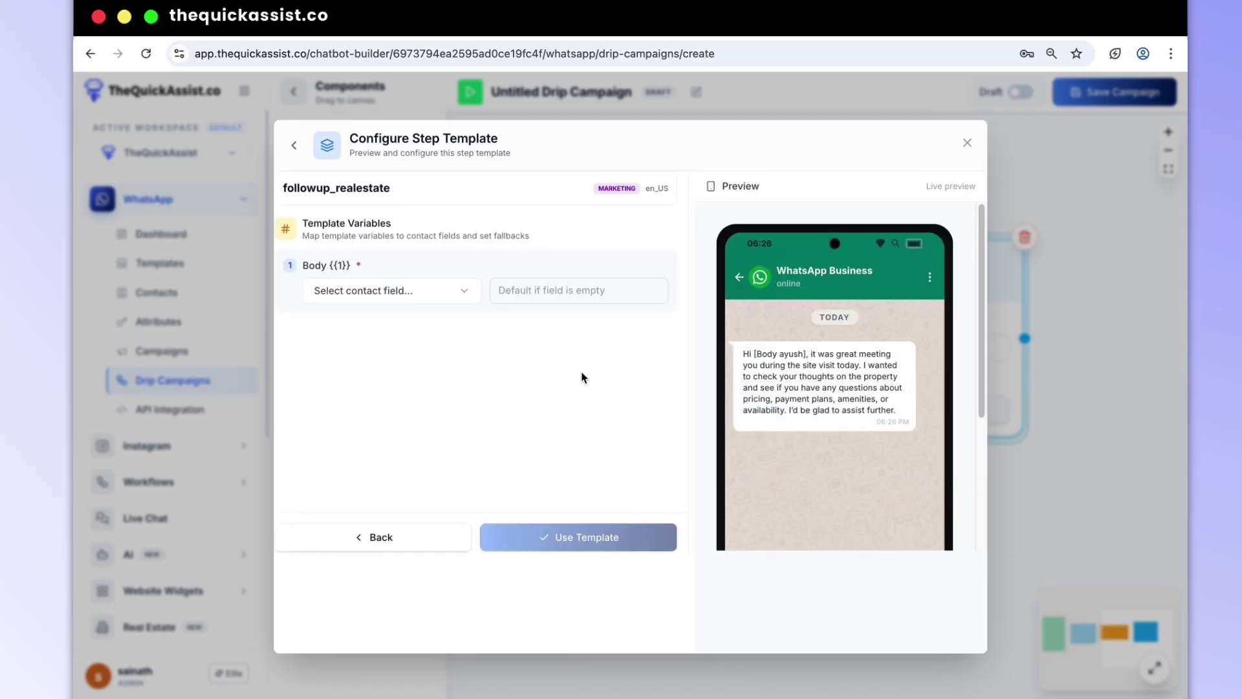
Step: Fill the second step's Body {{1}} variable from the contact's Name field with a fallback first name, and apply the template
{"action": "left_click", "coordinate": [452, 290]}
{"action": "left_click", "coordinate": [393, 328]}
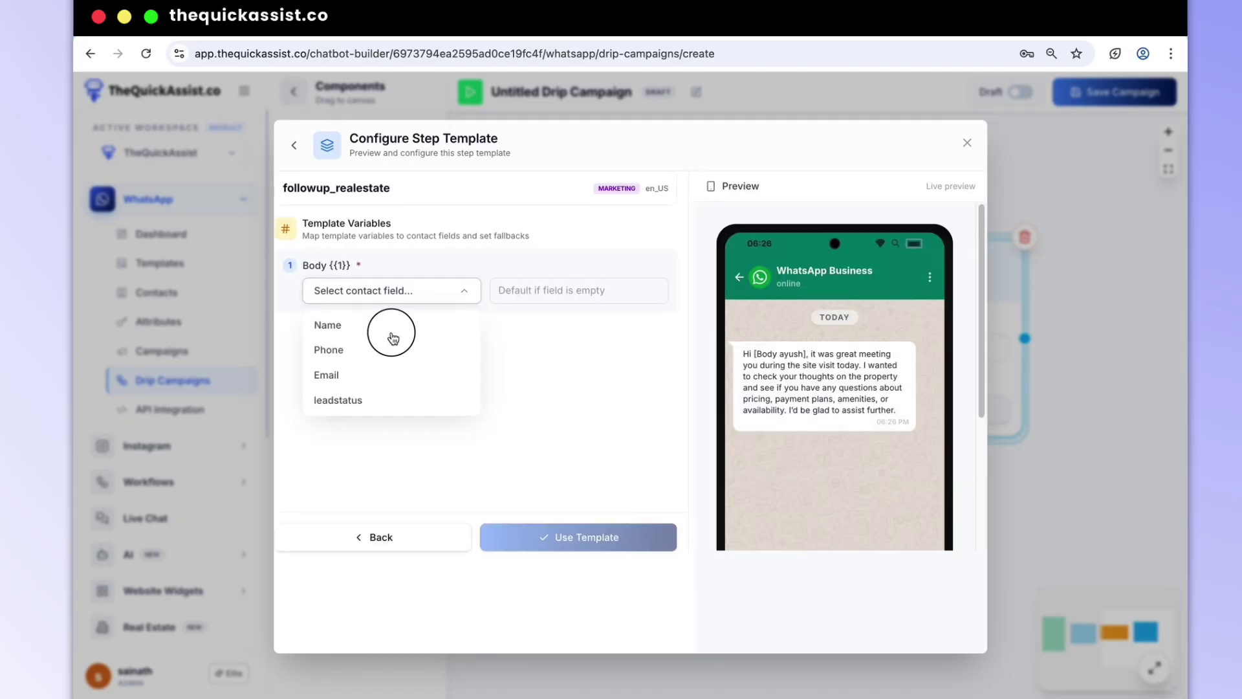
{"action": "left_click", "coordinate": [522, 291]}
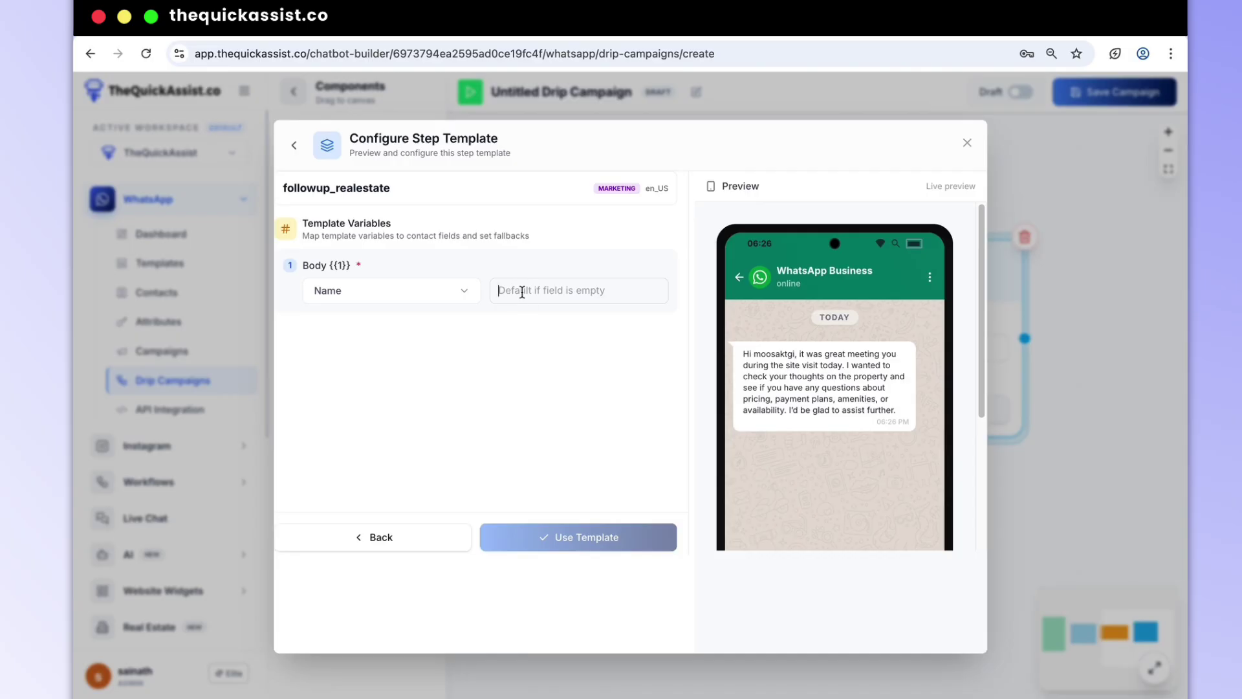
{"action": "type", "text": "ayush"}
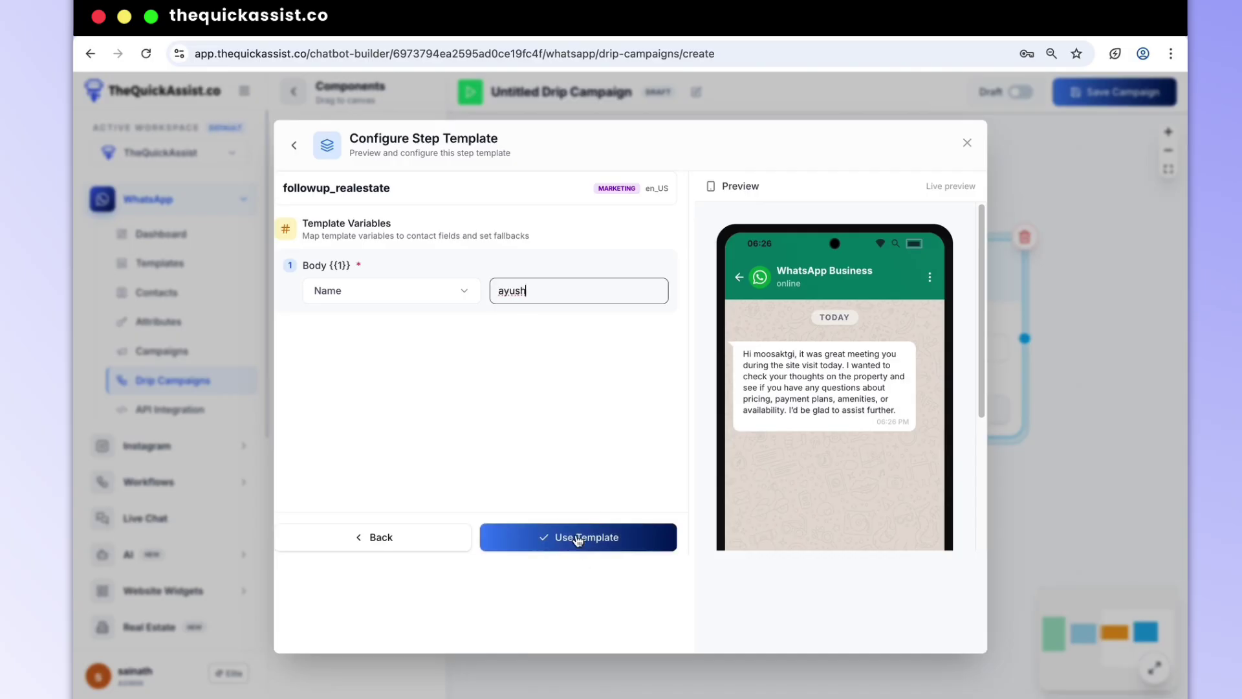
{"action": "left_click", "coordinate": [577, 538]}
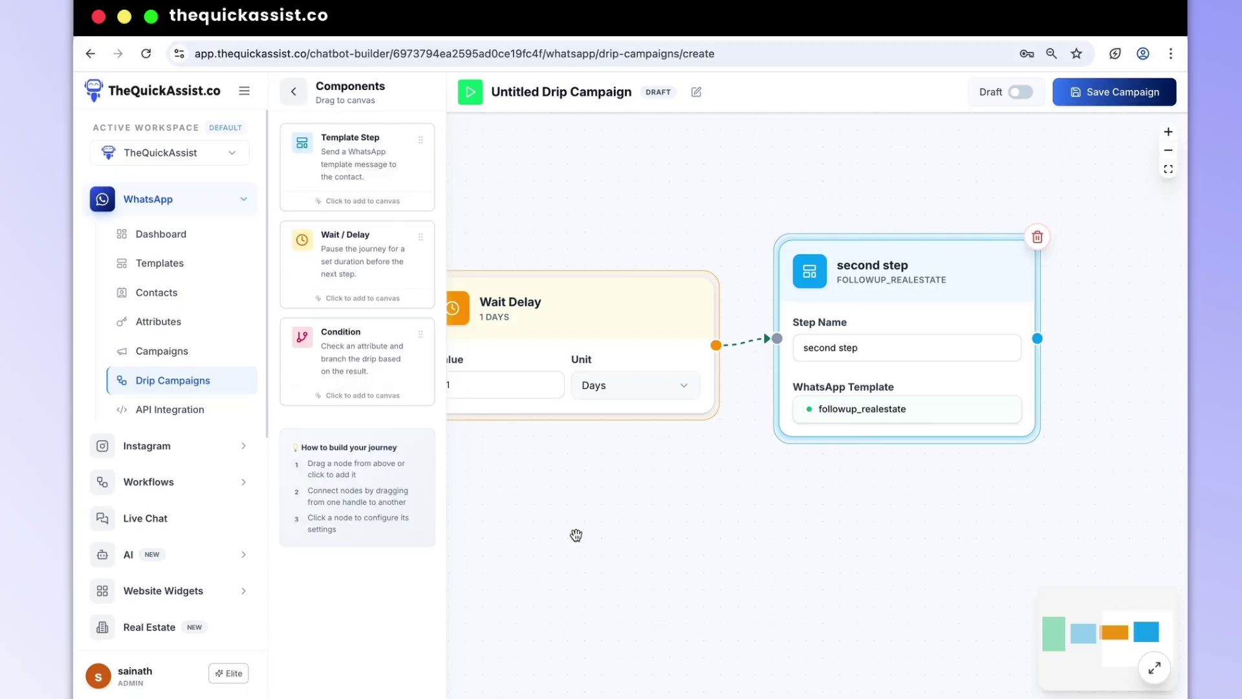
Step: Go to the workflow management page and start creating a new workflow
{"action": "left_click_drag", "start_coordinate": [955, 511], "coordinate": [714, 515]}
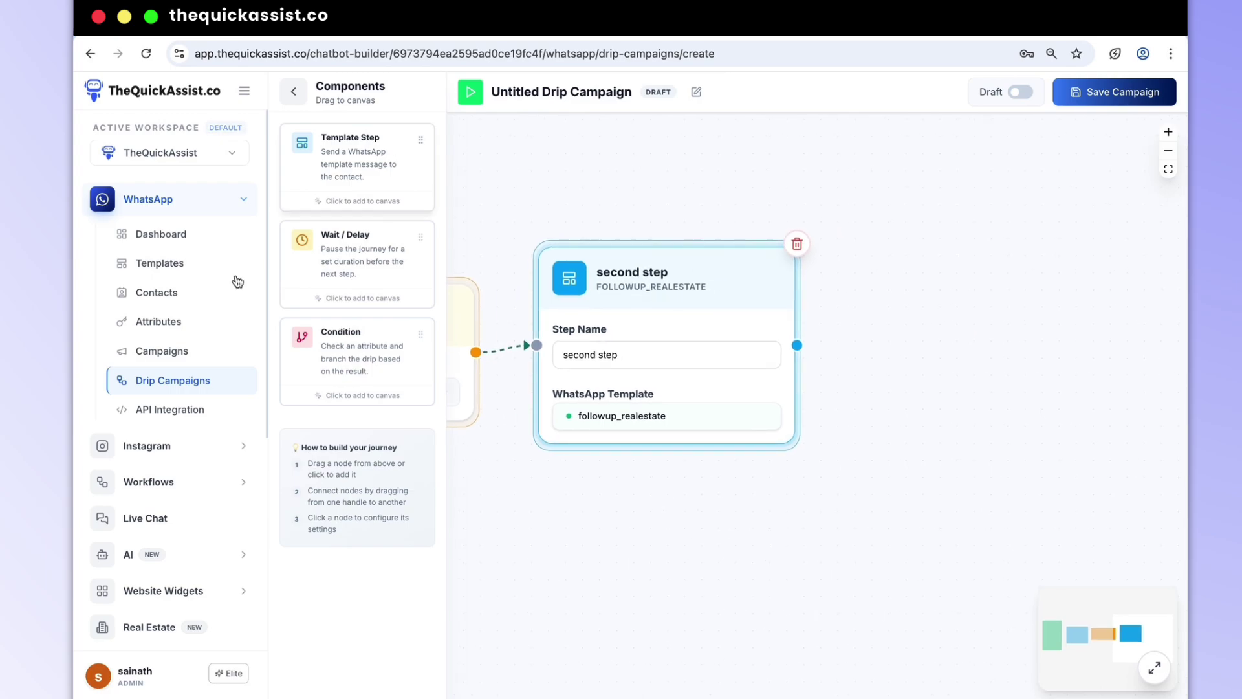
{"action": "scroll", "coordinate": [609, 486], "scroll_direction": "down", "scroll_amount": 5}
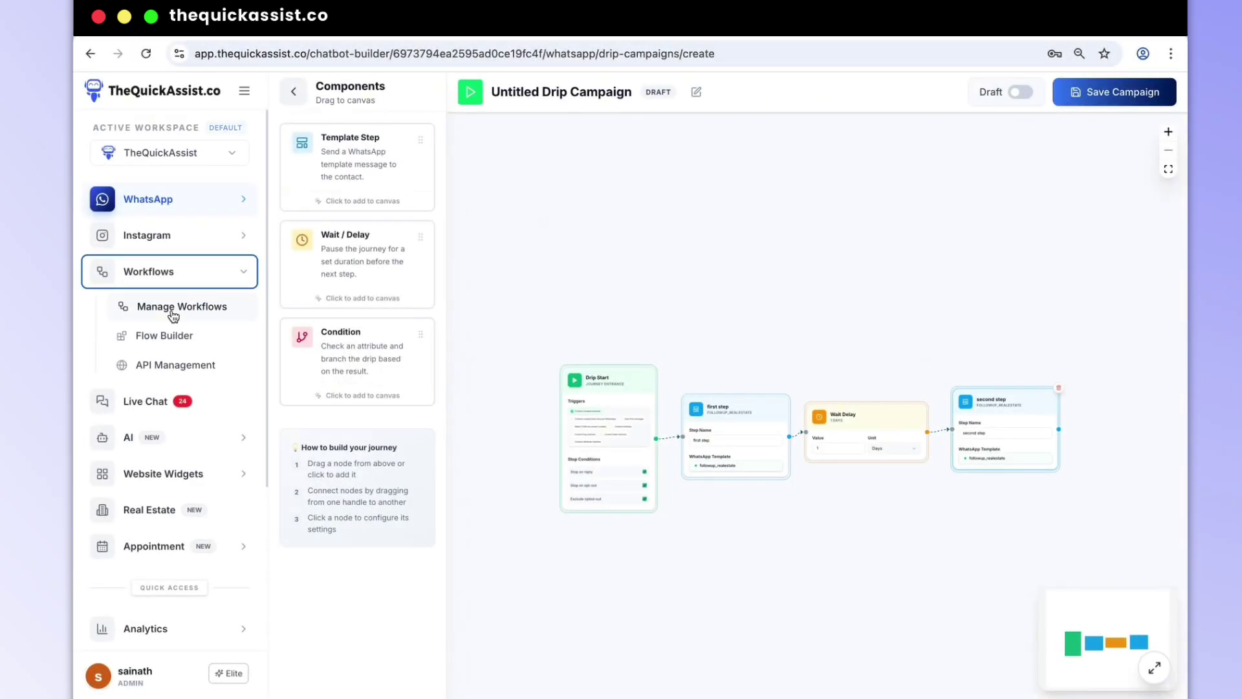
{"action": "left_click", "coordinate": [172, 314]}
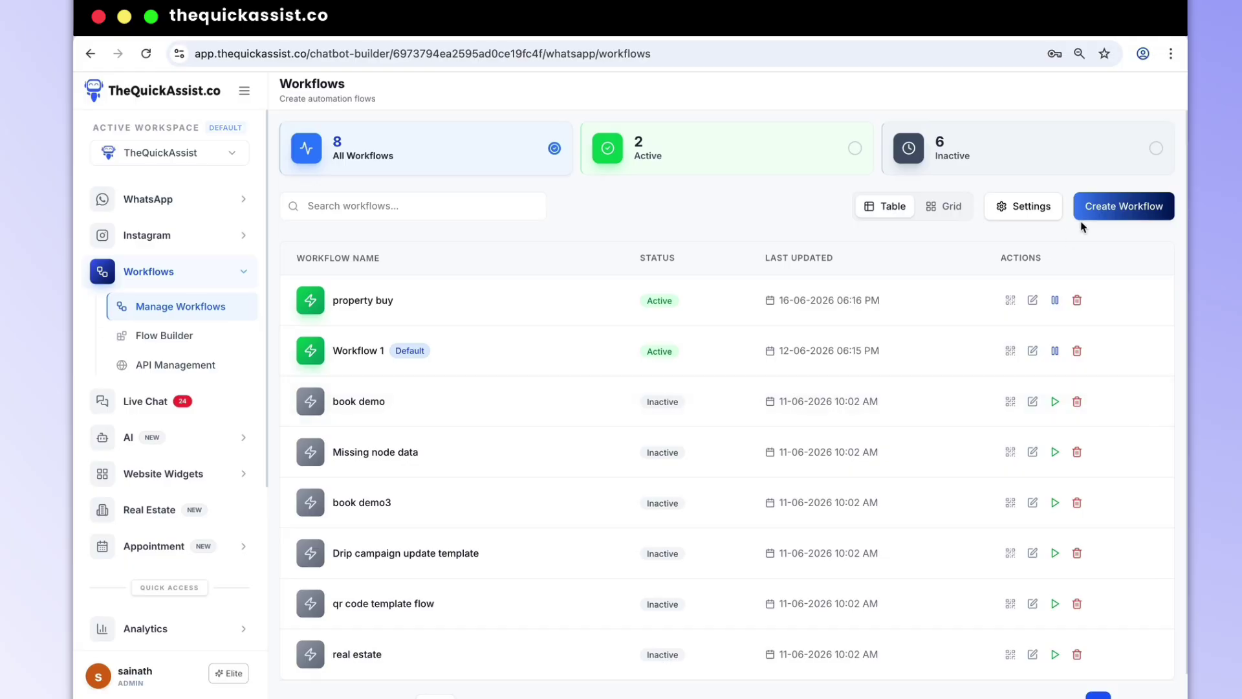
{"action": "left_click", "coordinate": [1107, 211]}
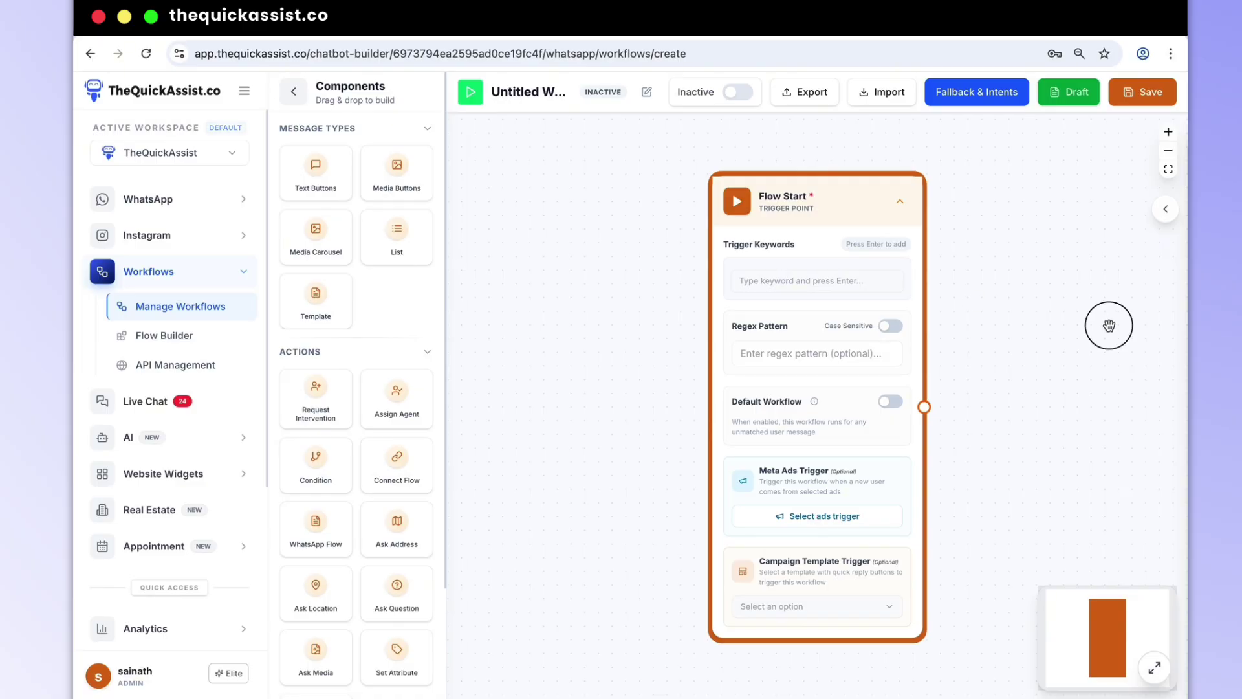
Step: Add "hiii" as a trigger keyword in the Flow Start node
{"action": "left_click_drag", "start_coordinate": [1104, 319], "coordinate": [832, 353]}
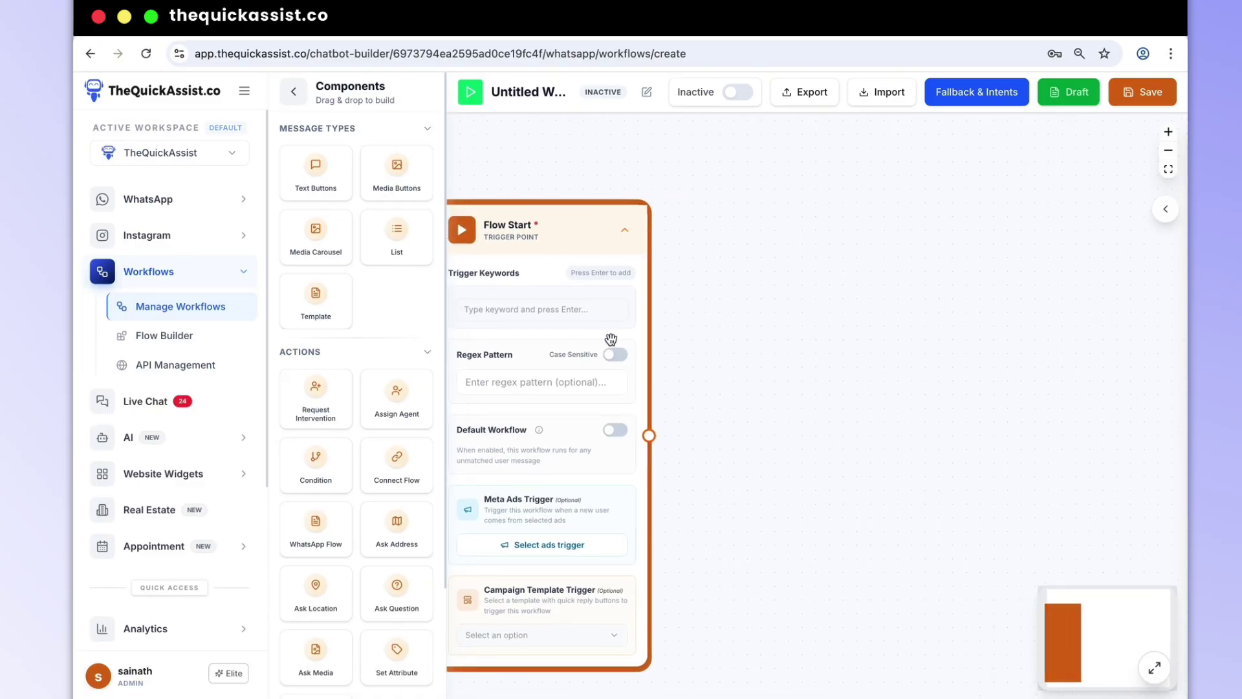
{"action": "left_click", "coordinate": [543, 307]}
{"action": "type", "text": "h"}
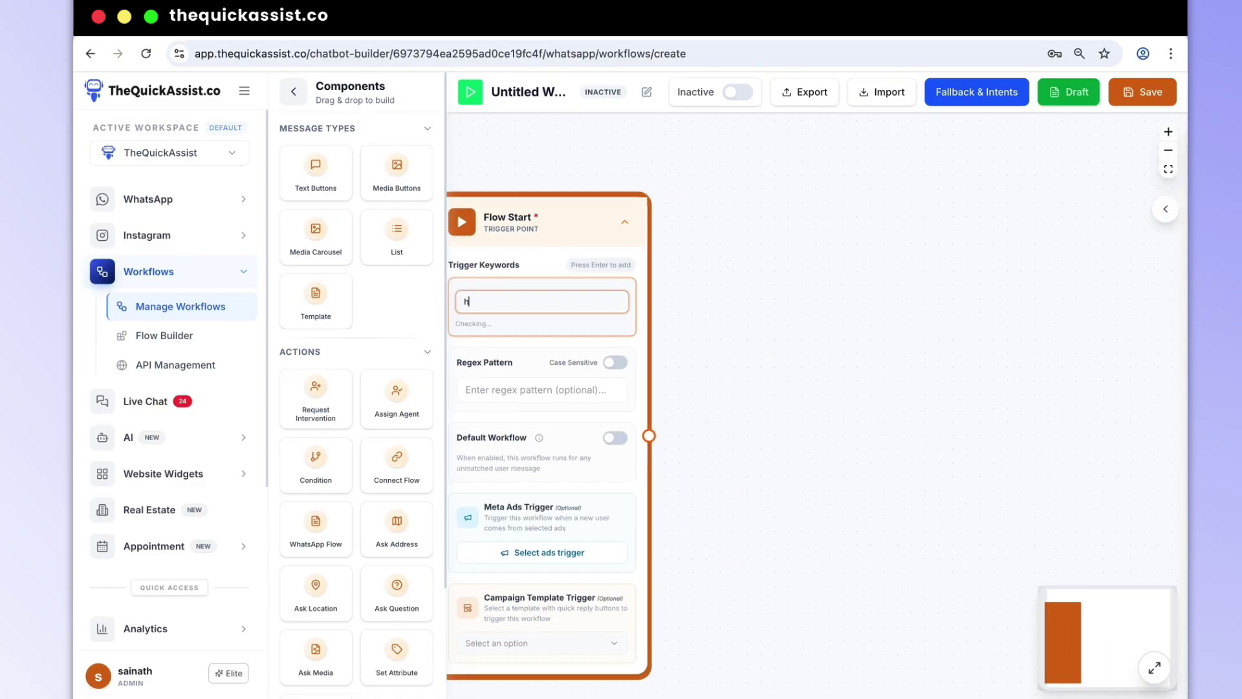
{"action": "type", "text": "iii"}
{"action": "key", "text": "Return"}
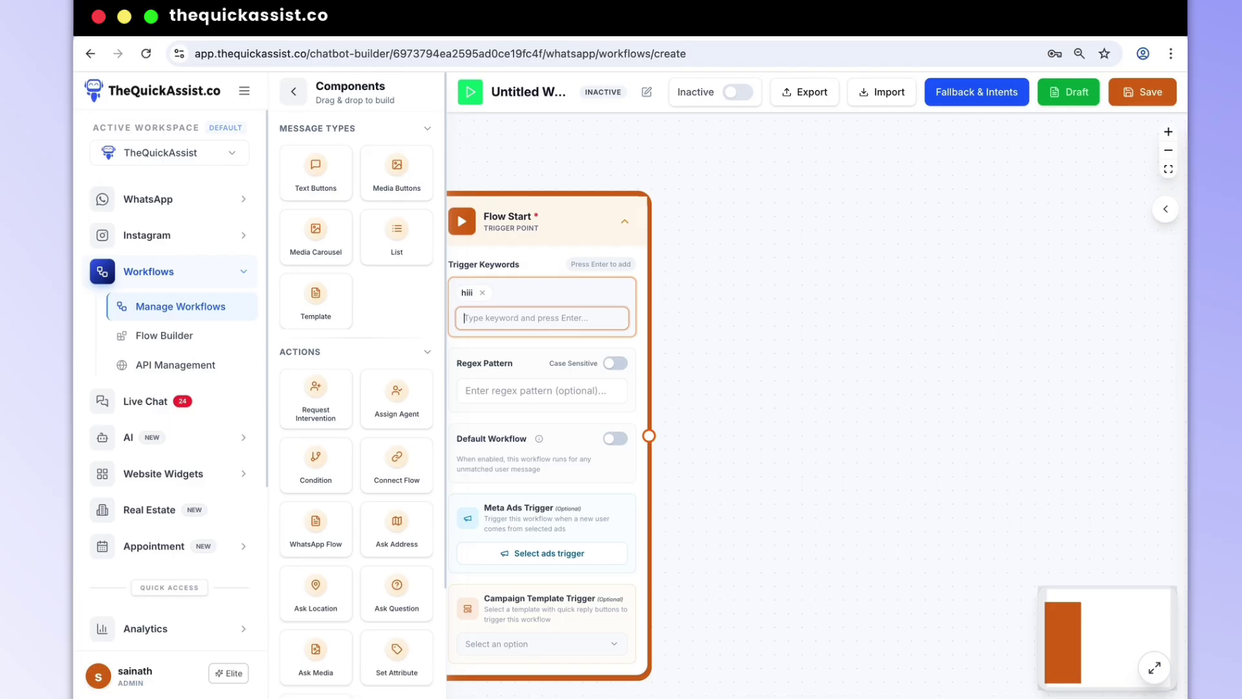
Step: Place a Text Buttons node beside Flow Start and set its message to "hello"
{"action": "left_click_drag", "start_coordinate": [687, 310], "coordinate": [759, 310]}
{"action": "left_click_drag", "start_coordinate": [314, 170], "coordinate": [845, 352]}
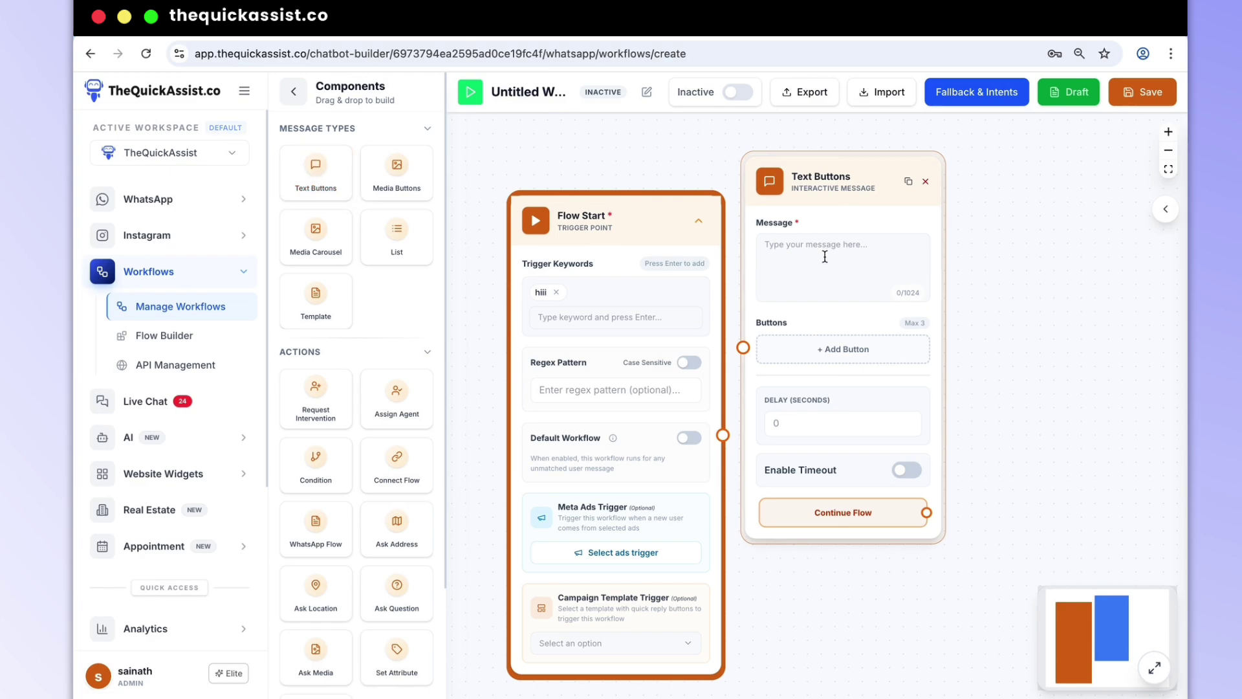
{"action": "left_click", "coordinate": [824, 256]}
{"action": "type", "text": "H"}
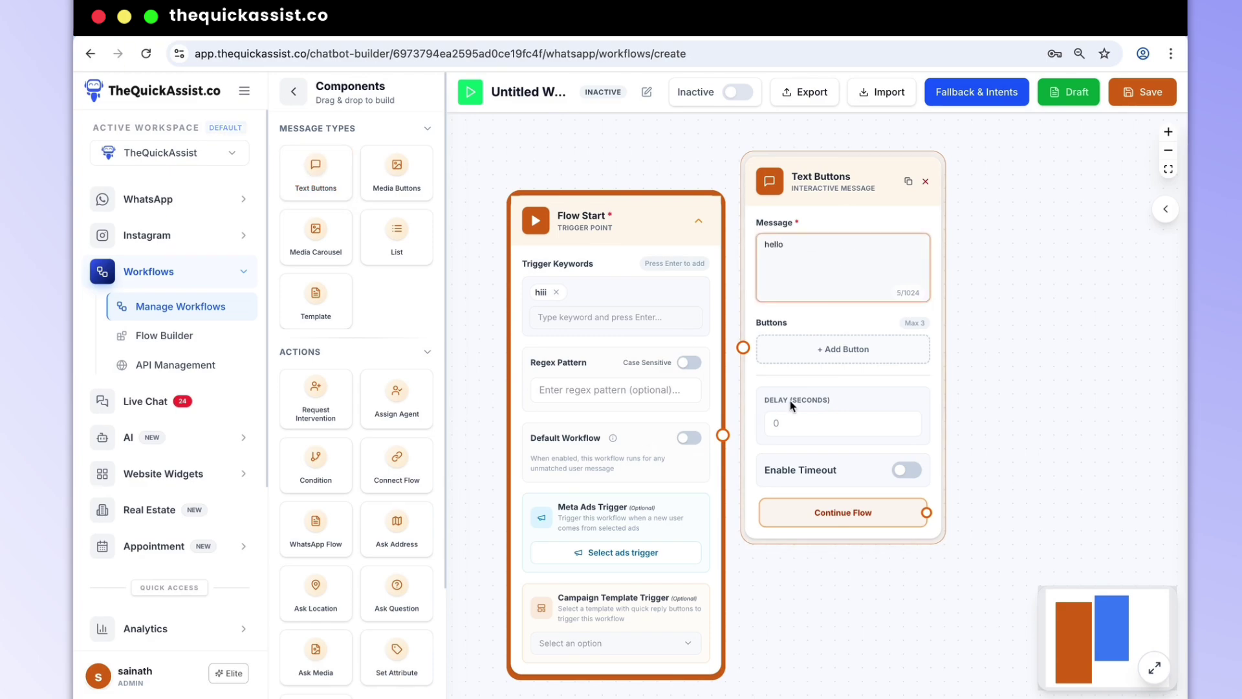
Step: Connect Flow Start to the Text Buttons node and add three unlabelled buttons to that message
{"action": "left_click_drag", "start_coordinate": [722, 434], "coordinate": [743, 347]}
{"action": "left_click", "coordinate": [826, 349]}
{"action": "left_click", "coordinate": [823, 360]}
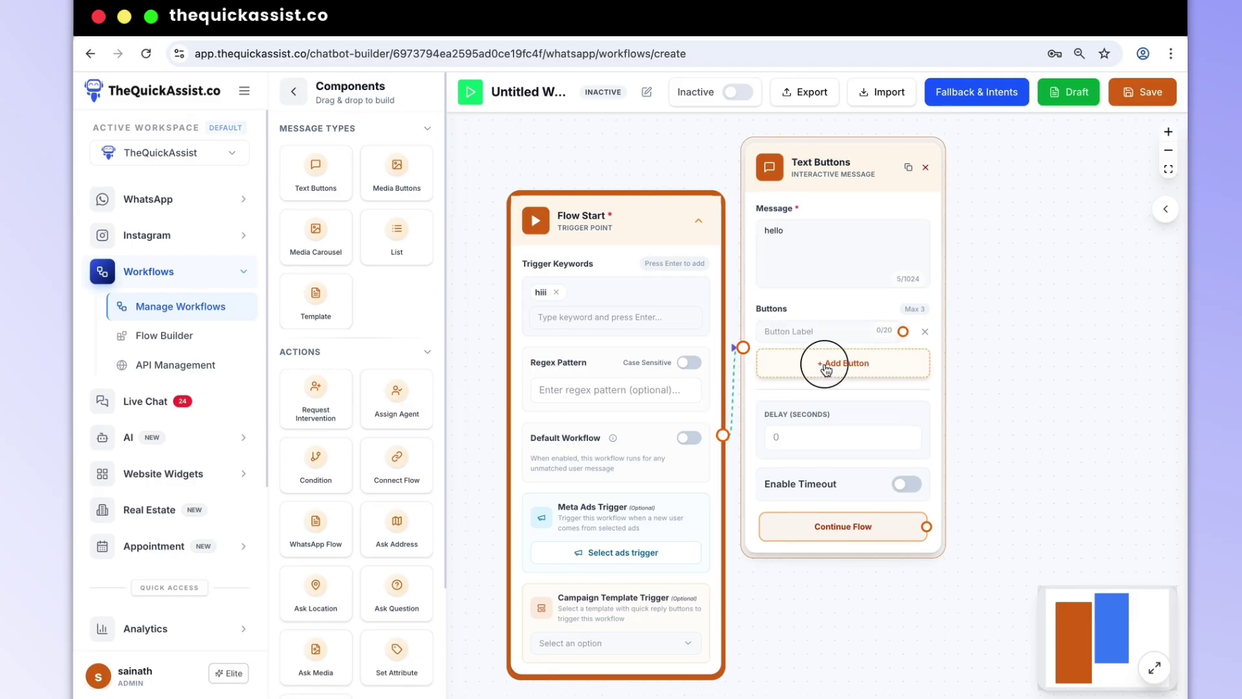
{"action": "left_click", "coordinate": [827, 378]}
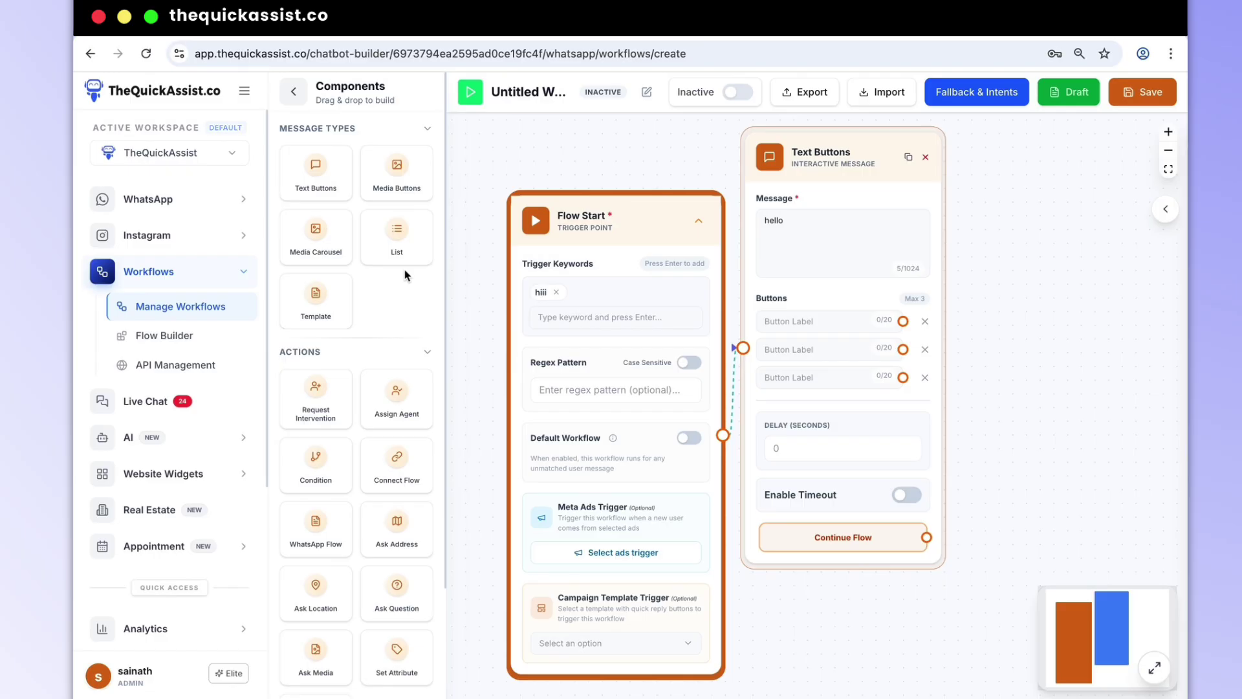
Step: Place a List node beside the Text Buttons node and add one section with three blank items to it
{"action": "left_click_drag", "start_coordinate": [401, 259], "coordinate": [1100, 415]}
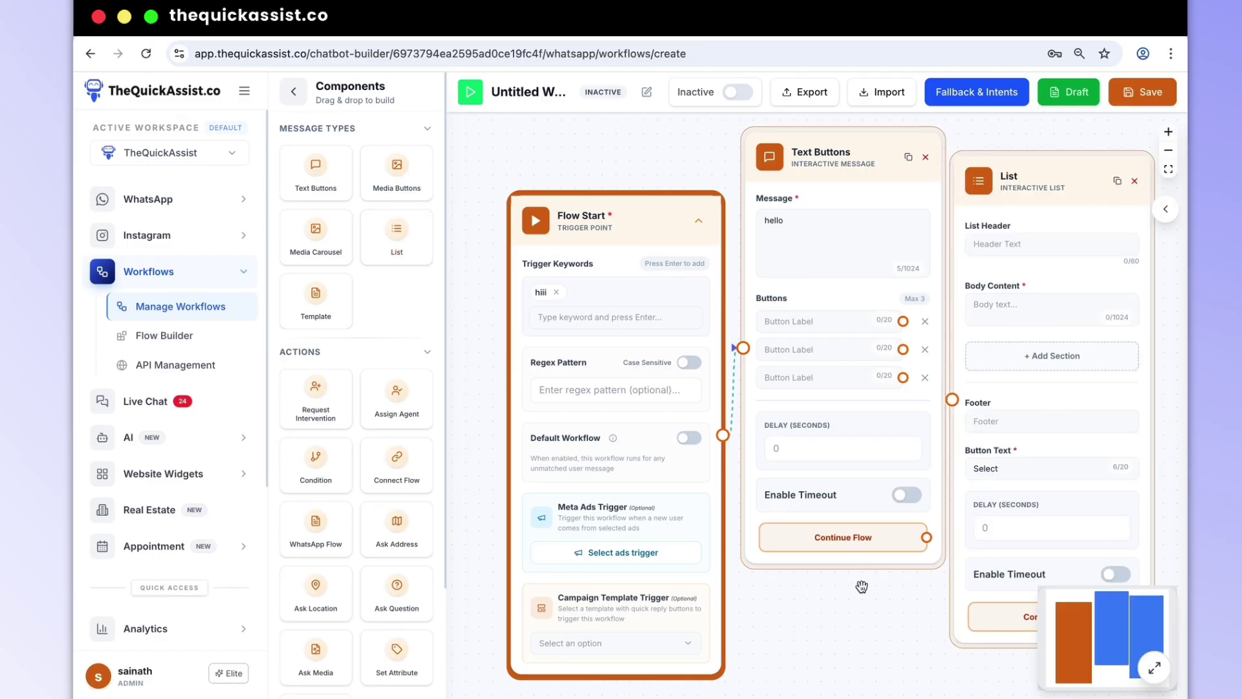
{"action": "left_click_drag", "start_coordinate": [862, 587], "coordinate": [577, 635]}
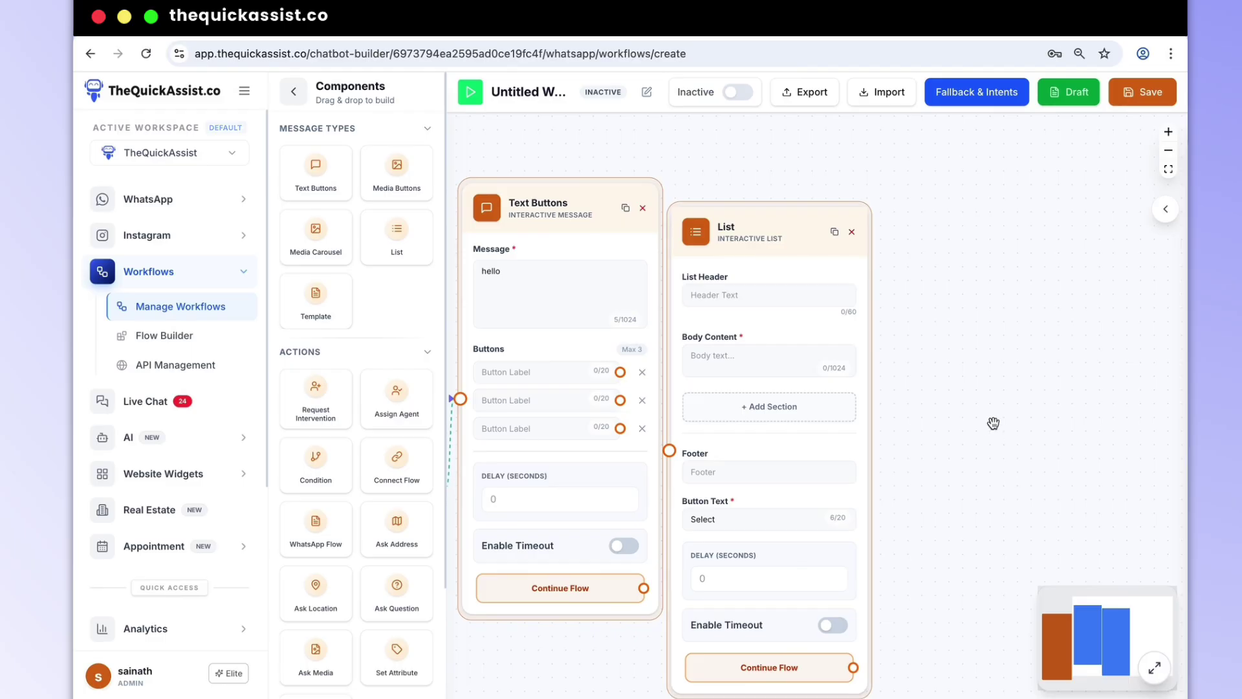
{"action": "scroll", "coordinate": [938, 401], "scroll_direction": "down", "scroll_amount": 1}
{"action": "left_click", "coordinate": [789, 383]}
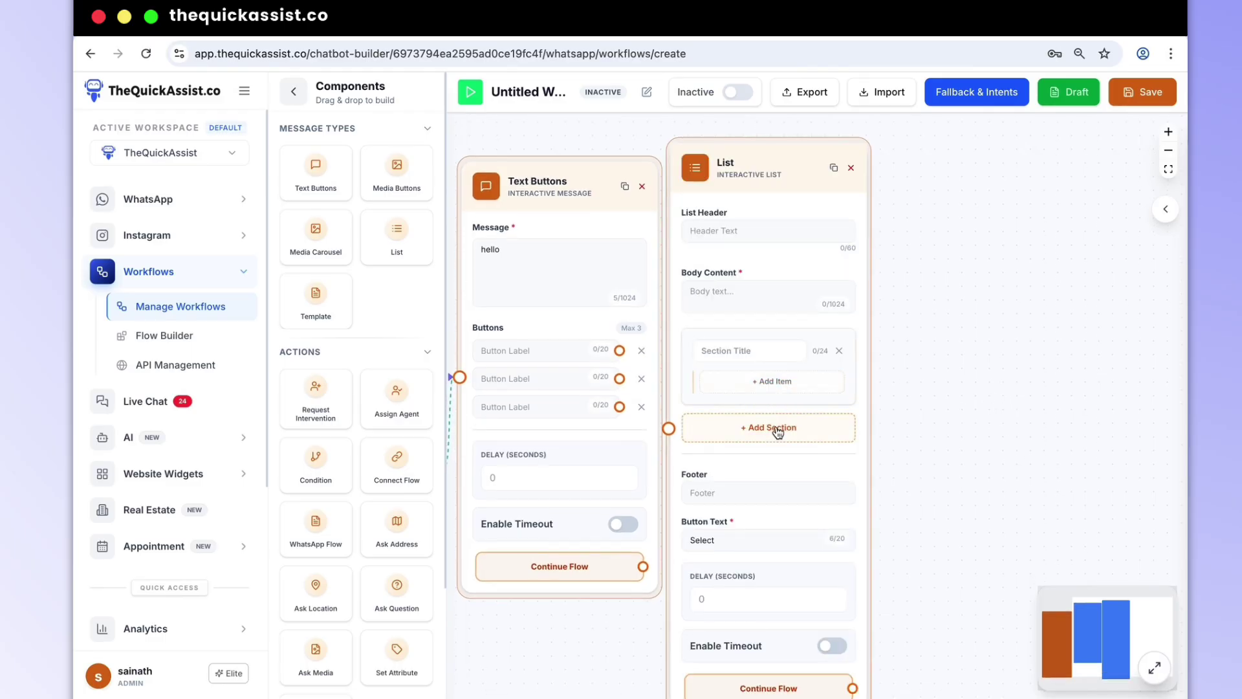
{"action": "left_click", "coordinate": [763, 380]}
{"action": "left_click", "coordinate": [771, 418]}
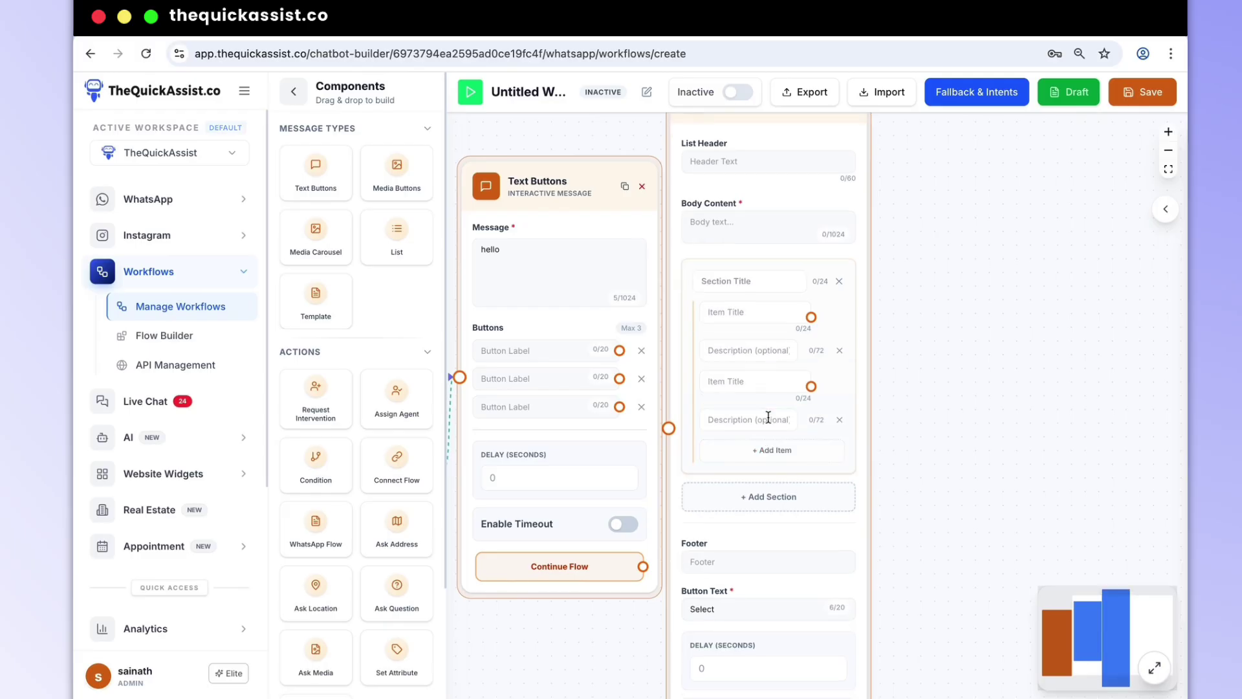
{"action": "left_click", "coordinate": [774, 452]}
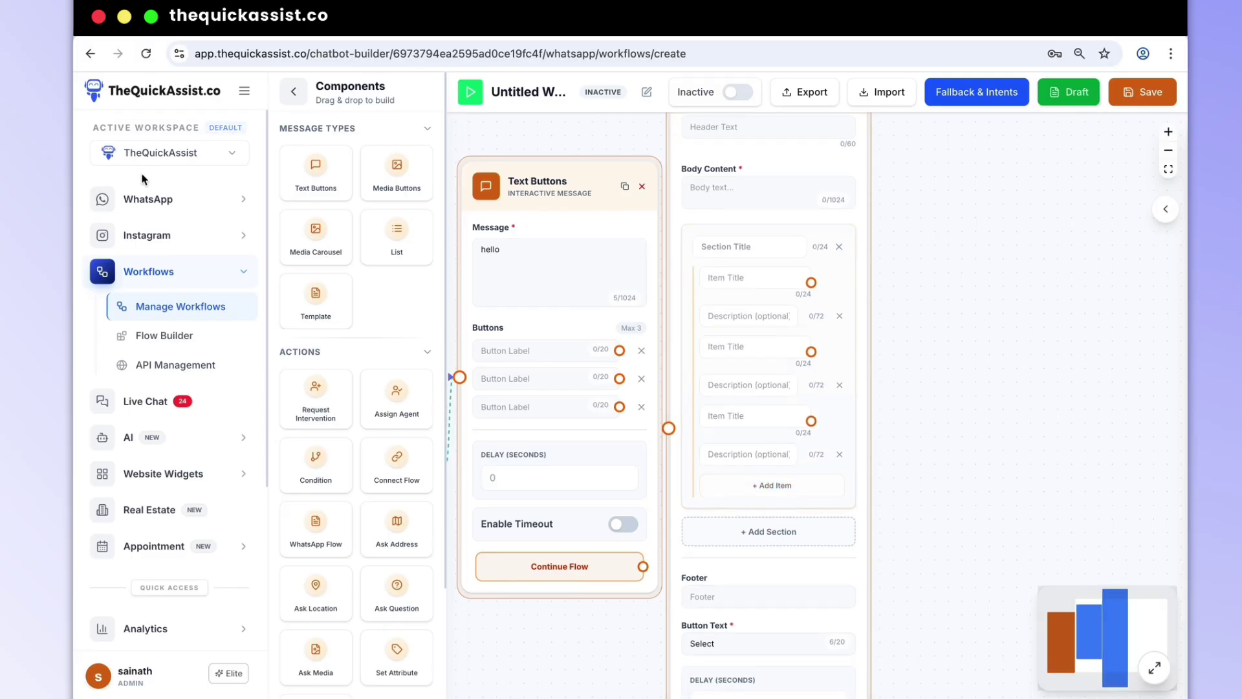
Step: Add a Media Buttons node to the canvas beside the List node
{"action": "left_click_drag", "start_coordinate": [395, 170], "coordinate": [939, 339]}
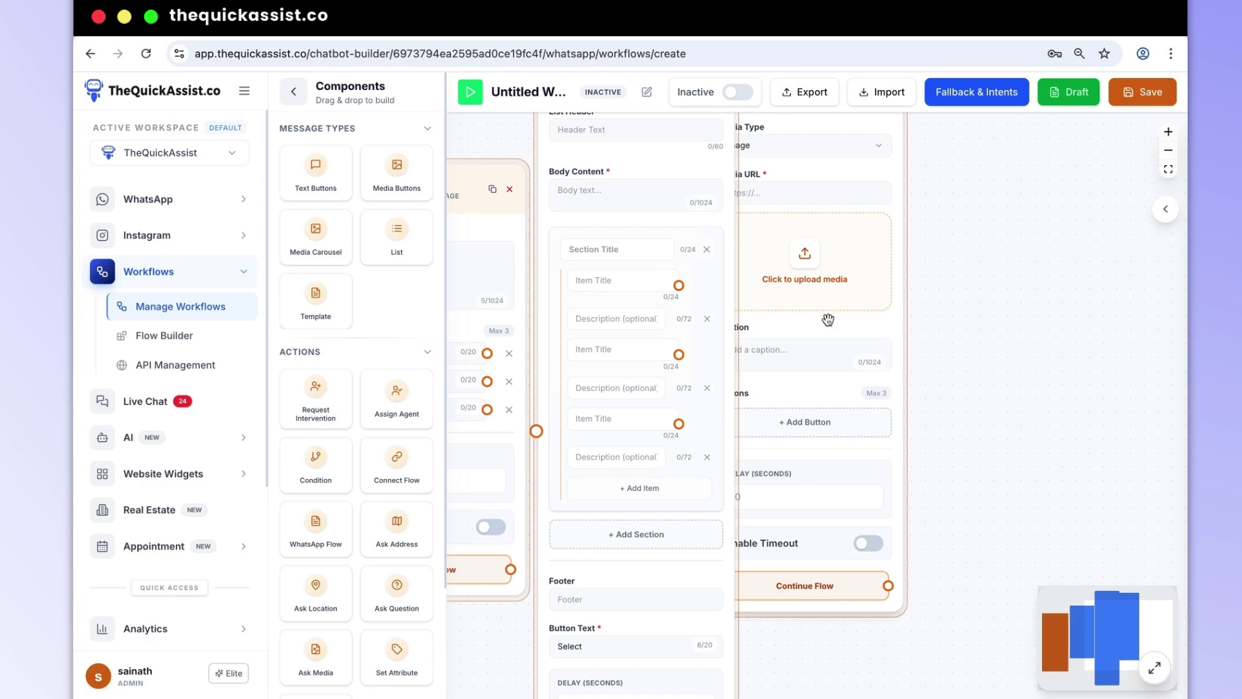
Step: Move the Media Buttons node clear of the List node and view its available media types, keeping Image selected
{"action": "left_click_drag", "start_coordinate": [827, 320], "coordinate": [937, 421]}
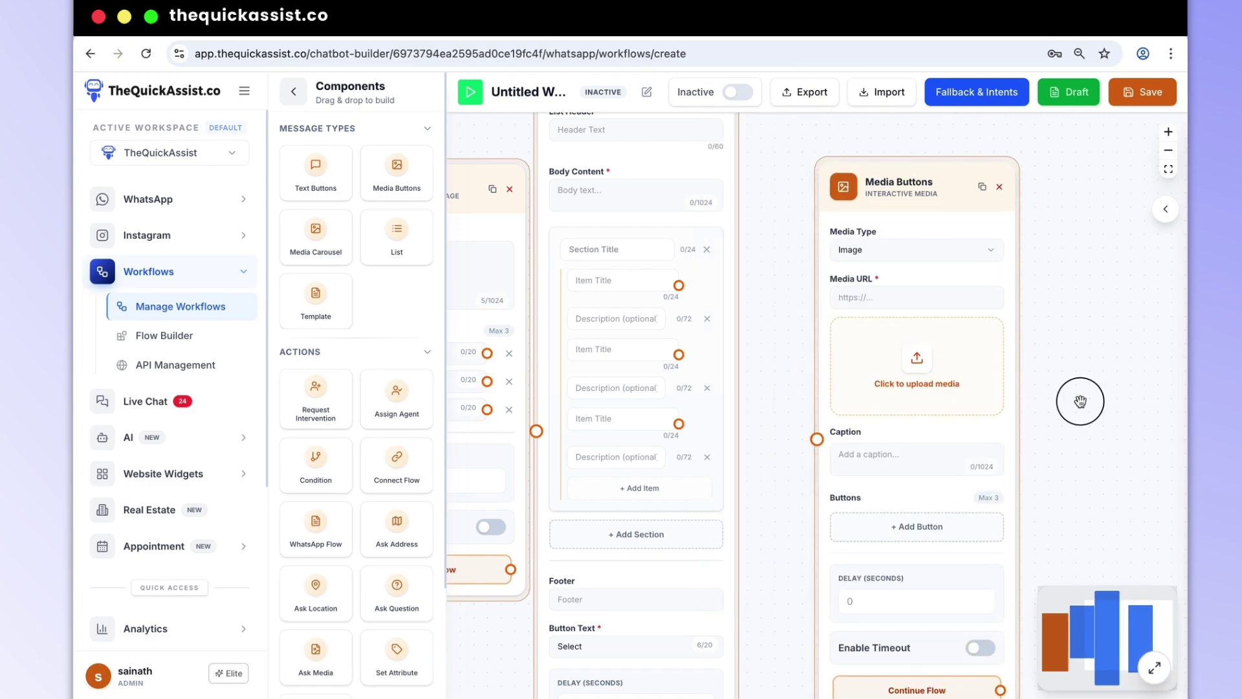
{"action": "left_click_drag", "start_coordinate": [1079, 401], "coordinate": [925, 355]}
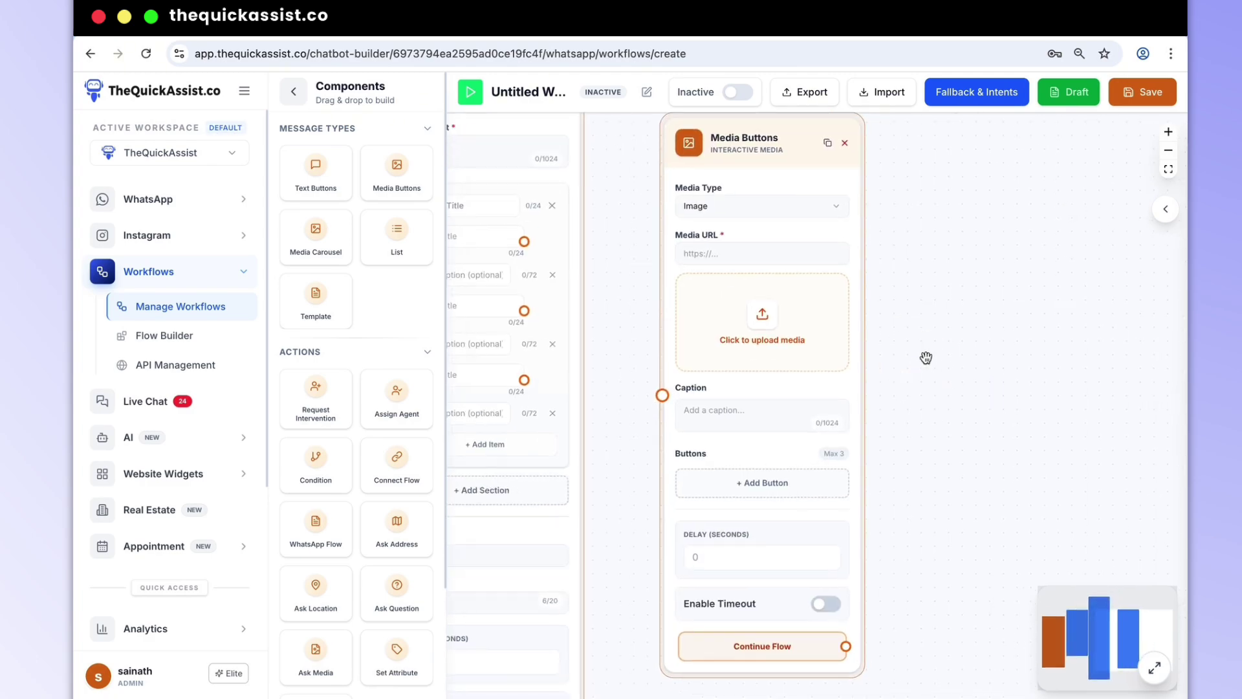
{"action": "left_click", "coordinate": [789, 216]}
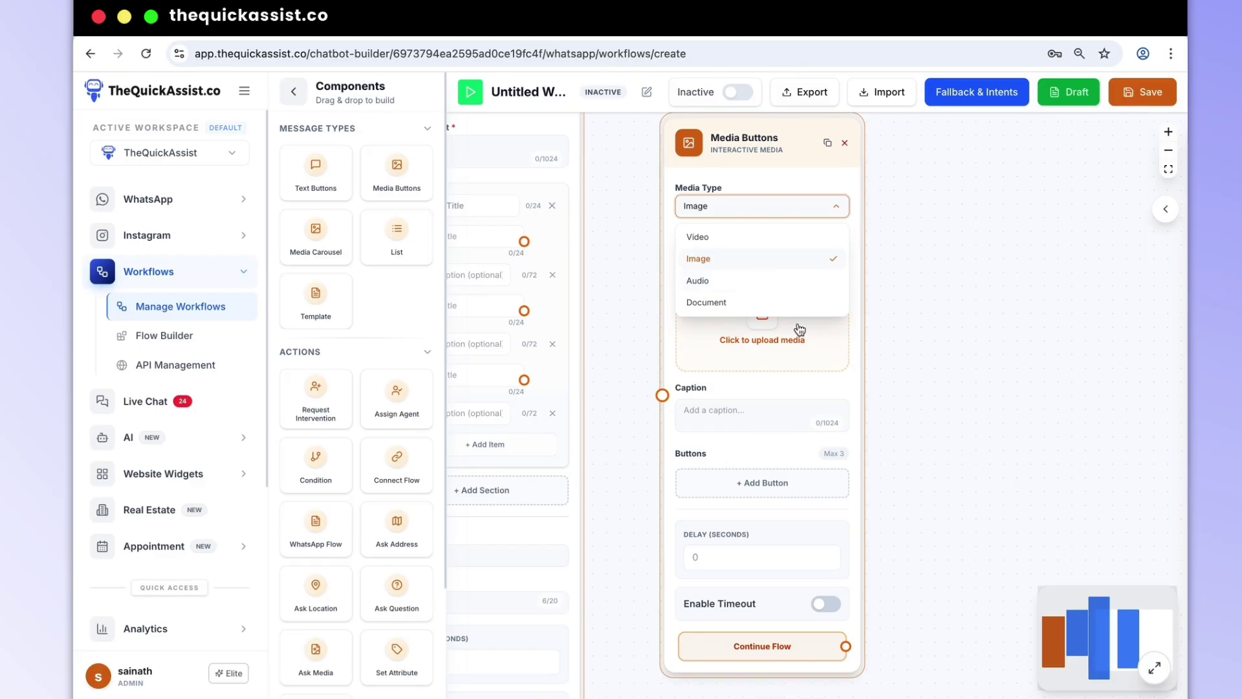
{"action": "left_click", "coordinate": [951, 366]}
Step: Add three unlabelled buttons to the Media Buttons node, leaving its caption empty
{"action": "left_click", "coordinate": [769, 412]}
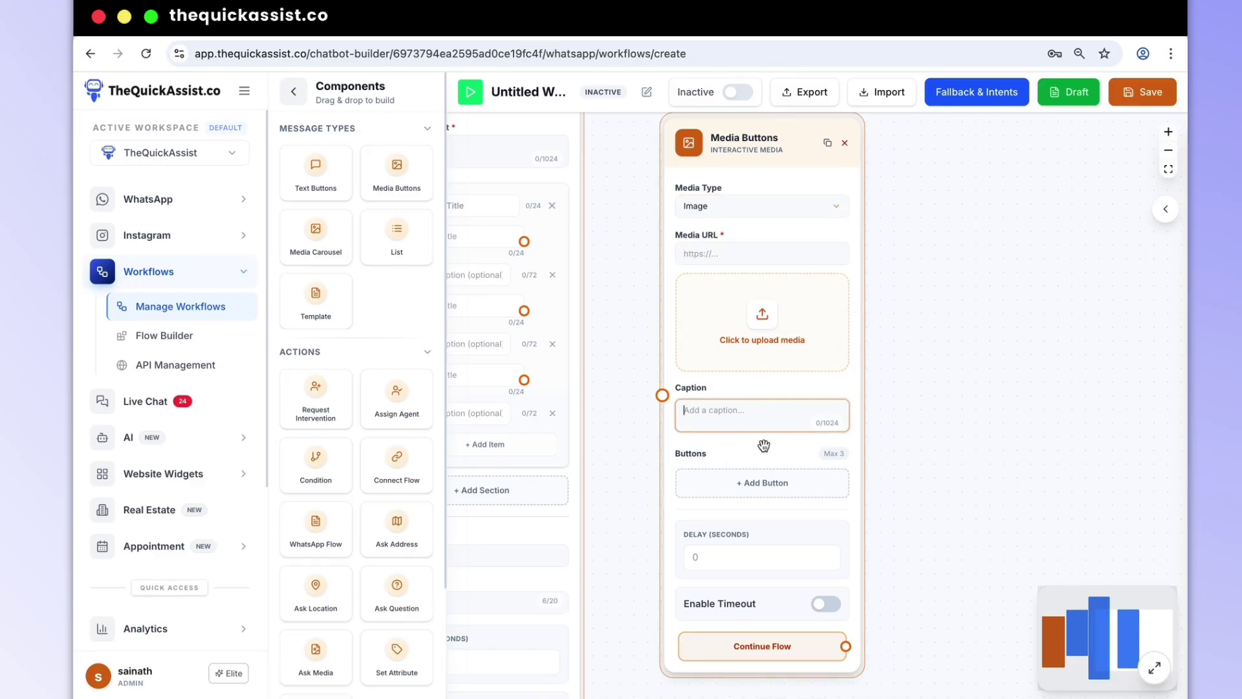
{"action": "left_click", "coordinate": [758, 484]}
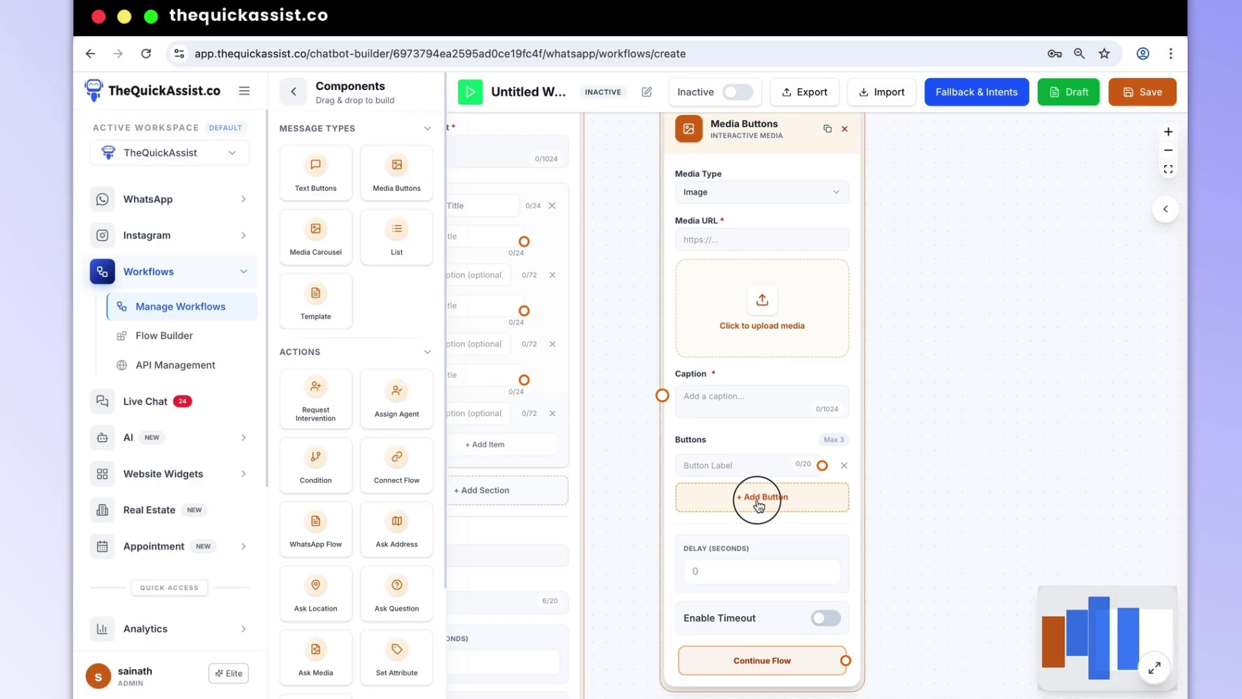
{"action": "left_click", "coordinate": [759, 496]}
{"action": "left_click", "coordinate": [759, 507]}
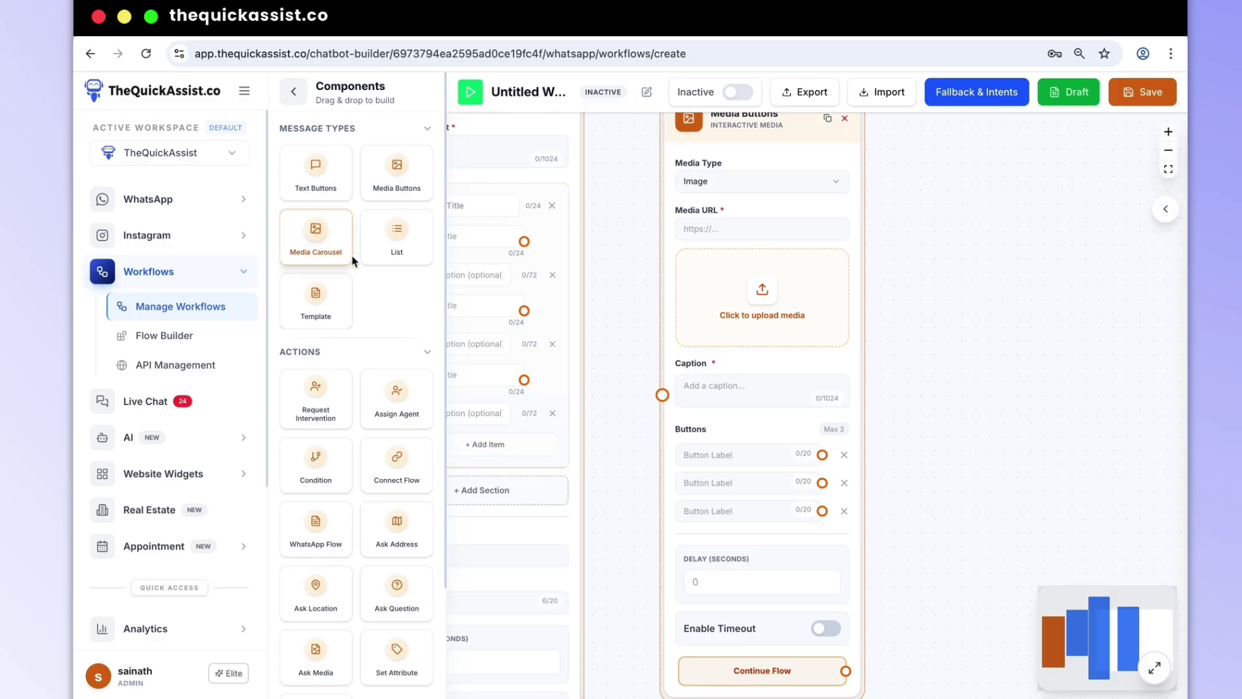
Step: Place a Media Carousel node beside Media Buttons, with one Quick Reply button on Media 1 and two extra media items
{"action": "left_click_drag", "start_coordinate": [304, 232], "coordinate": [973, 383]}
{"action": "left_click_drag", "start_coordinate": [1122, 414], "coordinate": [865, 429]}
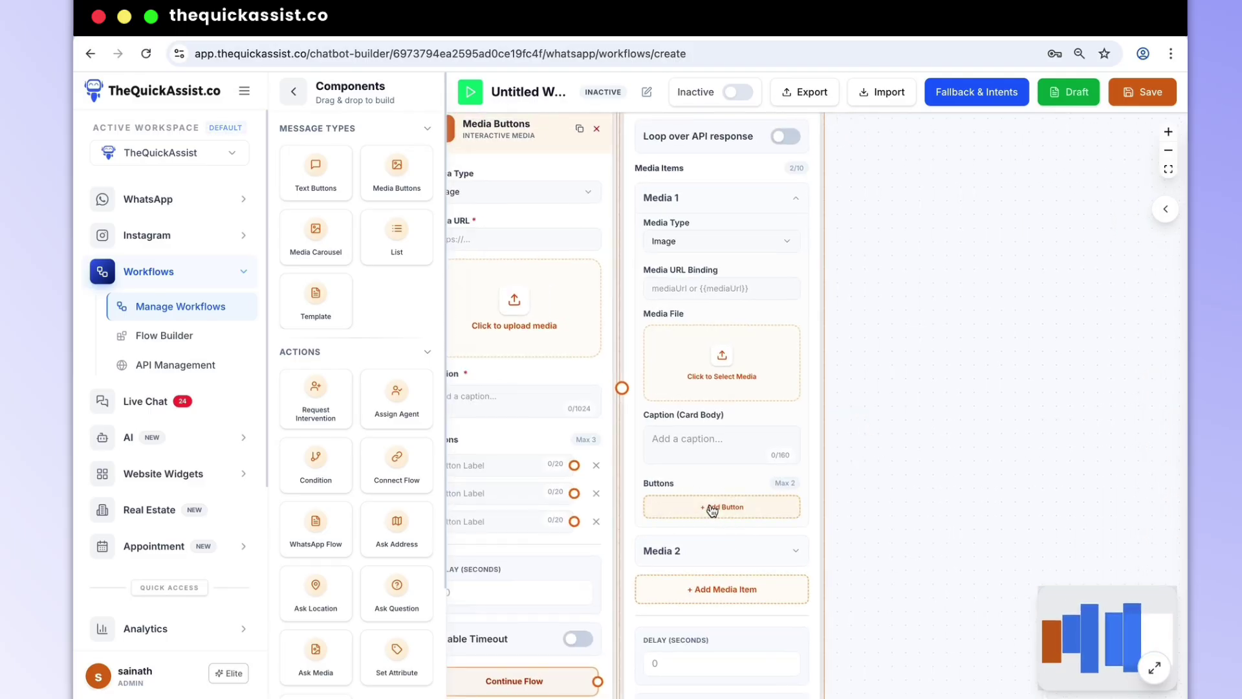
{"action": "left_click", "coordinate": [712, 509]}
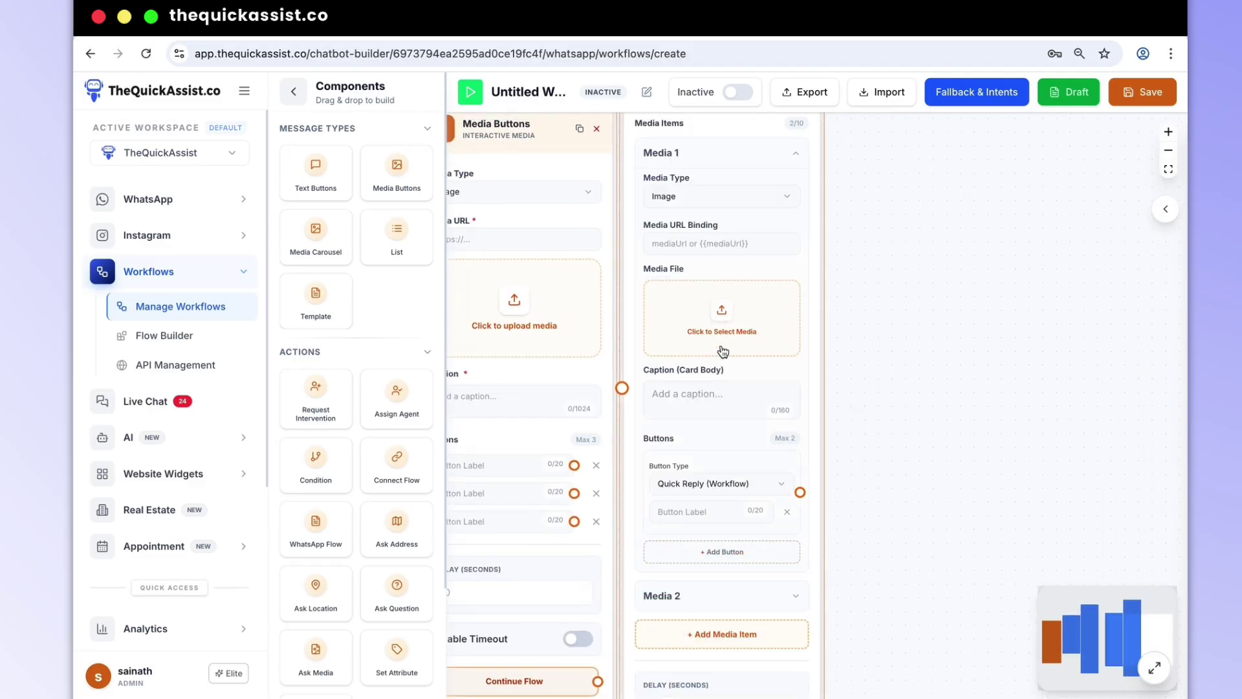
{"action": "left_click", "coordinate": [724, 634]}
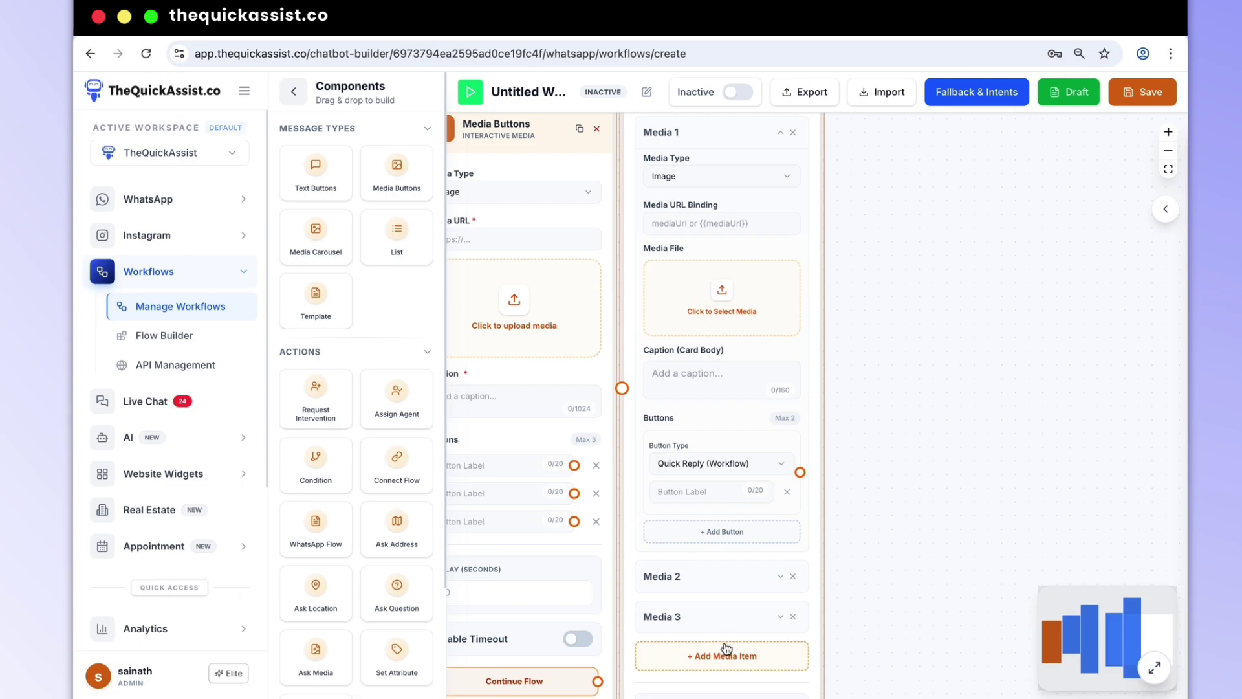
{"action": "left_click", "coordinate": [726, 648]}
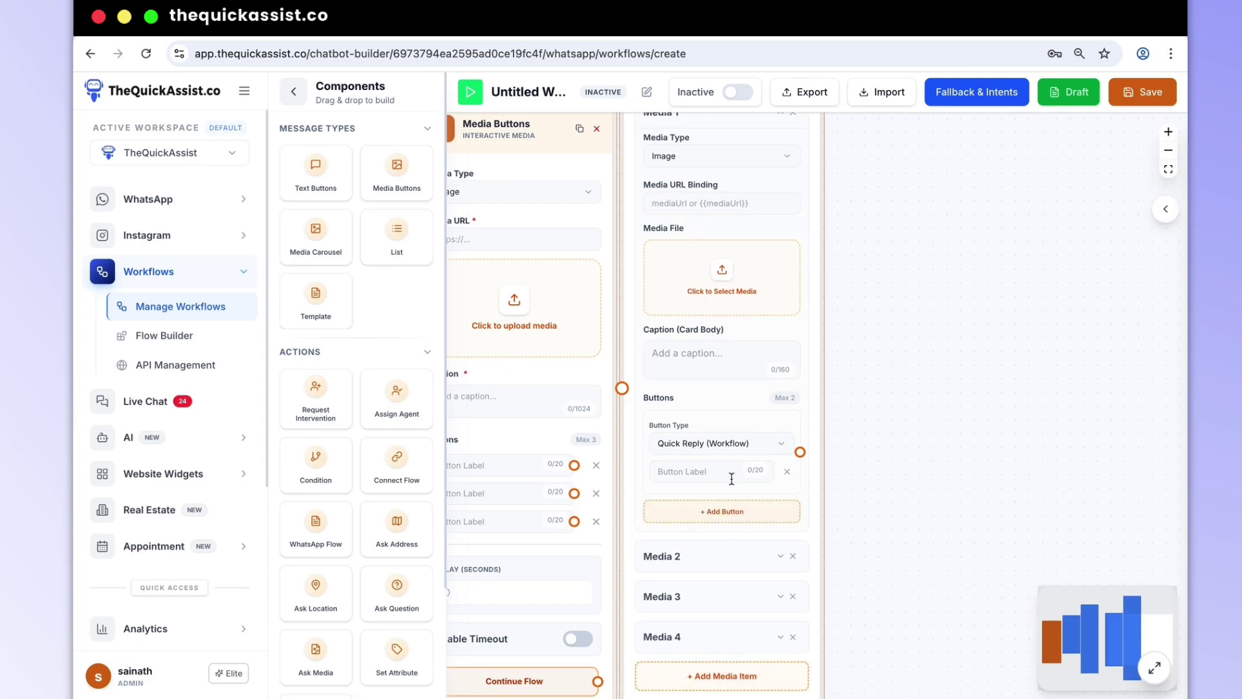
Step: Place an Ask Question node beside the Media Carousel node and set its question to "name?"
{"action": "left_click_drag", "start_coordinate": [885, 405], "coordinate": [742, 440]}
{"action": "scroll", "coordinate": [767, 434], "scroll_direction": "down", "scroll_amount": 5}
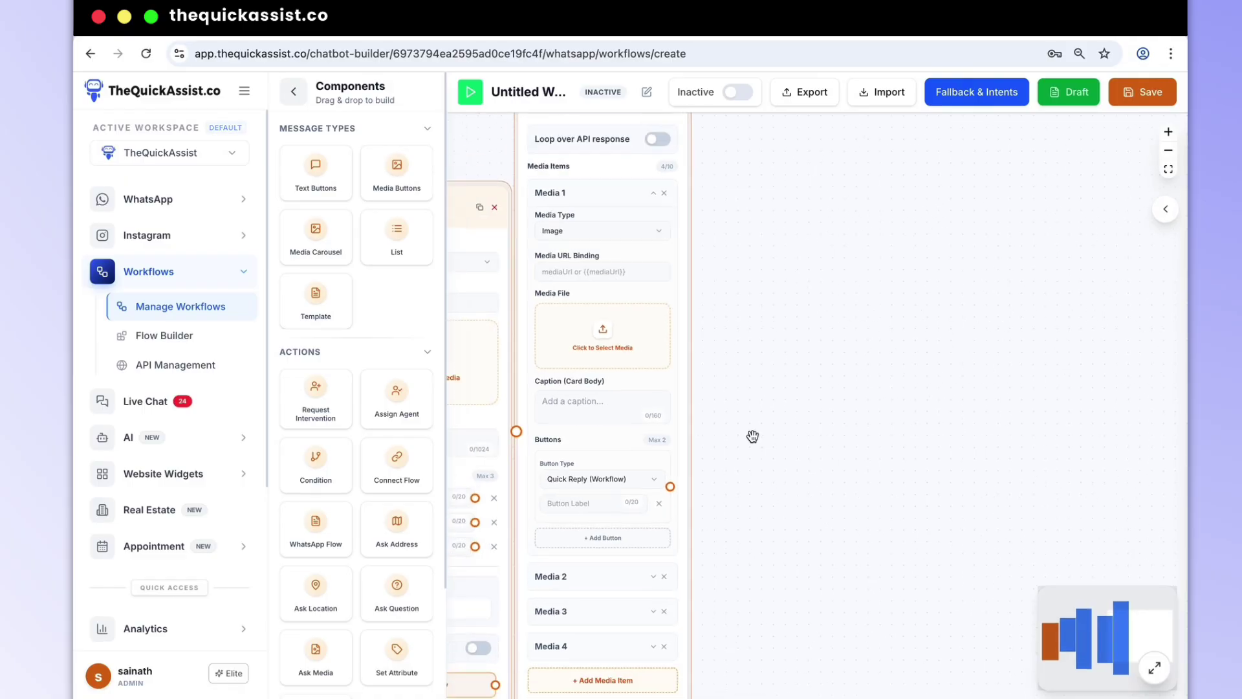
{"action": "left_click_drag", "start_coordinate": [869, 392], "coordinate": [842, 388]}
{"action": "left_click_drag", "start_coordinate": [387, 617], "coordinate": [759, 471]}
{"action": "scroll", "coordinate": [863, 433], "scroll_direction": "up", "scroll_amount": 4}
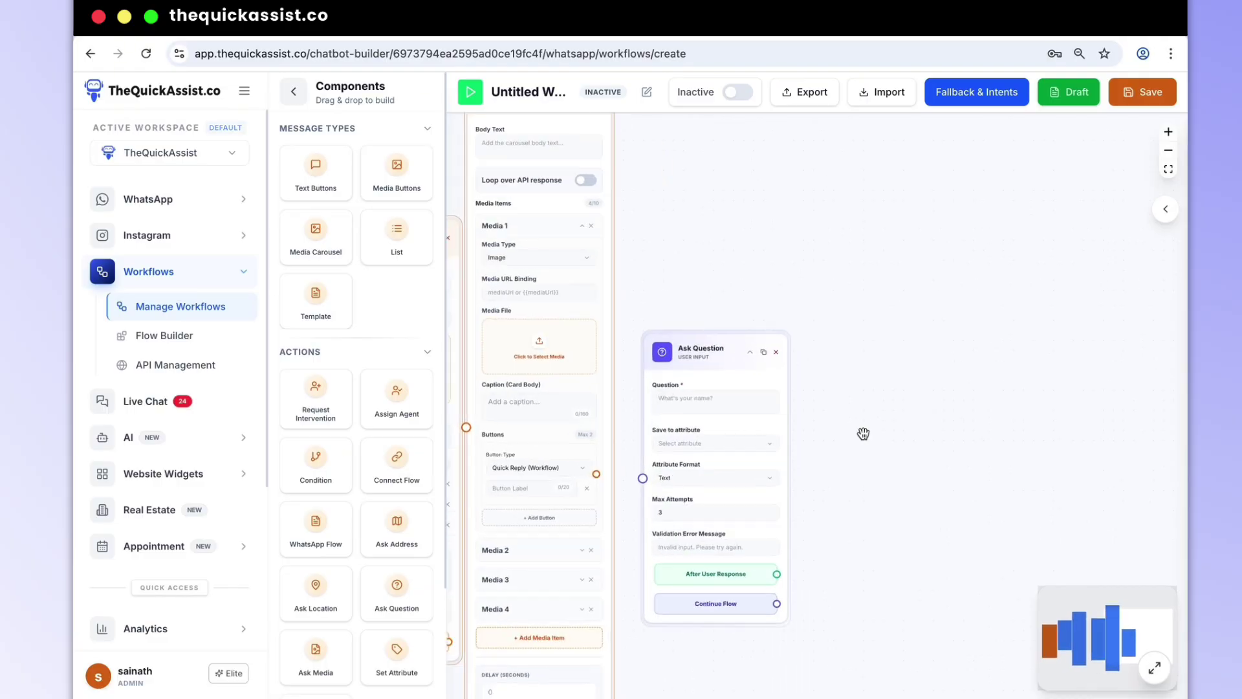
{"action": "scroll", "coordinate": [864, 433], "scroll_direction": "down", "scroll_amount": 2}
{"action": "scroll", "coordinate": [862, 388], "scroll_direction": "down", "scroll_amount": 2}
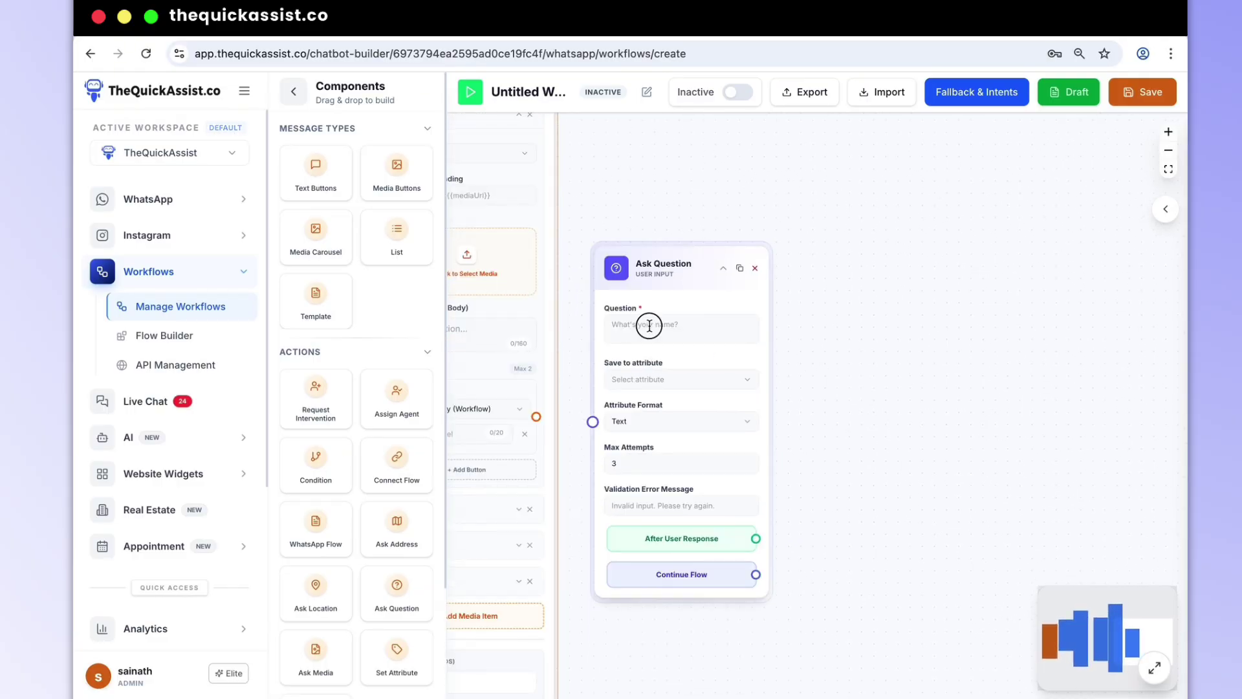
{"action": "left_click", "coordinate": [650, 325]}
{"action": "type", "text": "name?"}
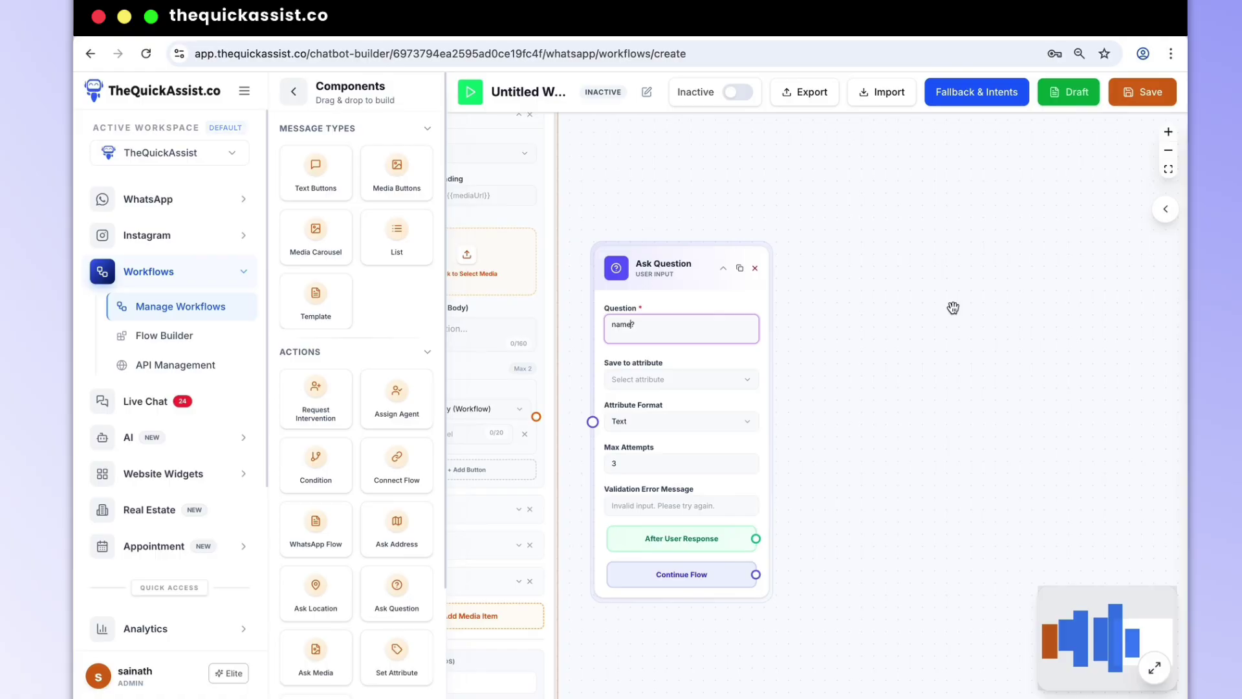
{"action": "left_click", "coordinate": [899, 335]}
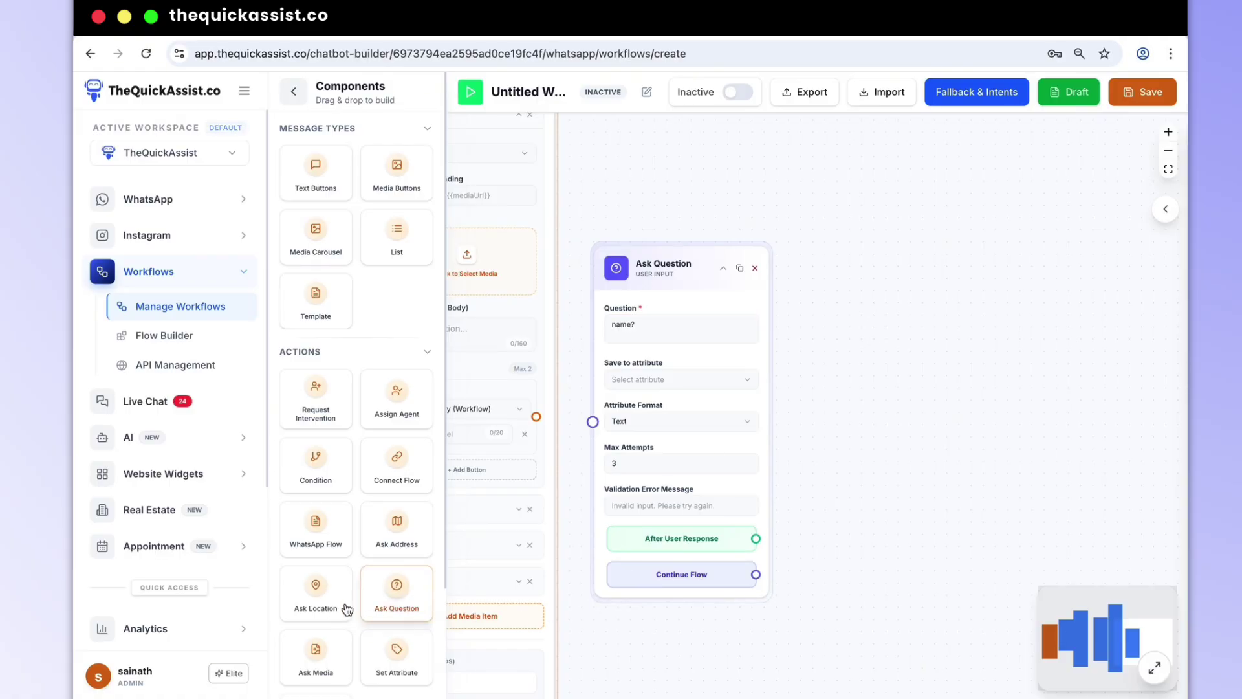
Step: Place an Ask Address node beside the Ask Question node, followed by an Ask Location node
{"action": "left_click_drag", "start_coordinate": [410, 549], "coordinate": [907, 478]}
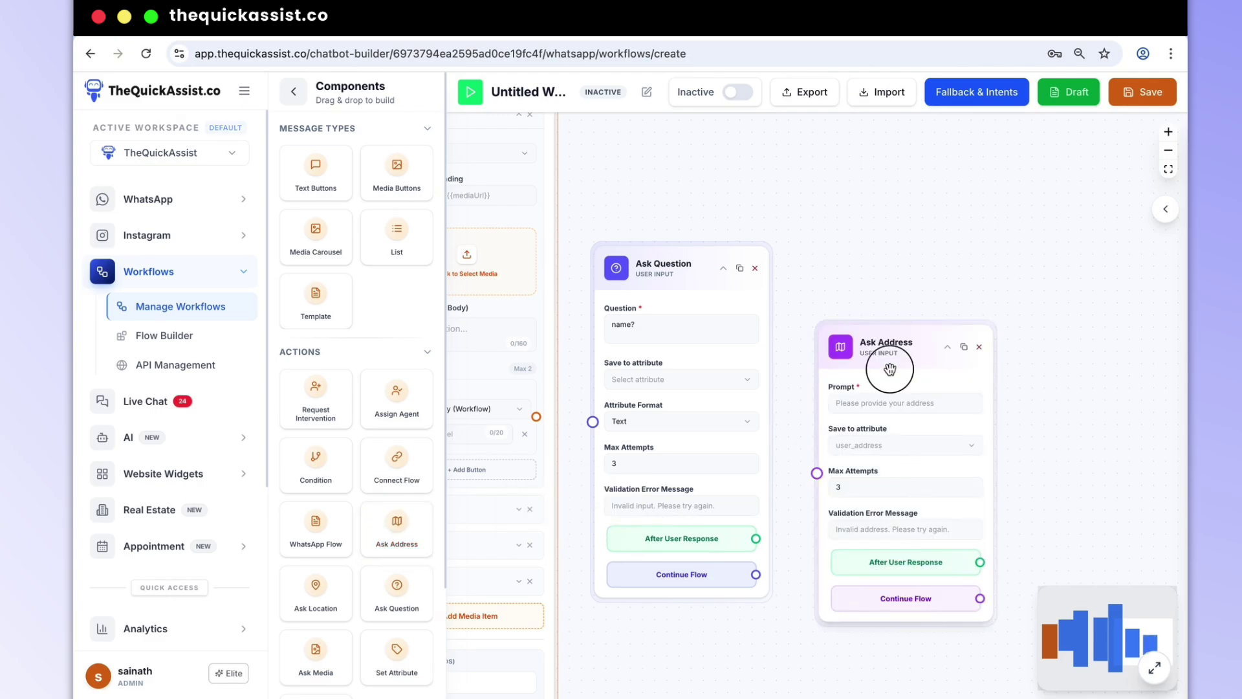
{"action": "left_click_drag", "start_coordinate": [887, 369], "coordinate": [880, 325]}
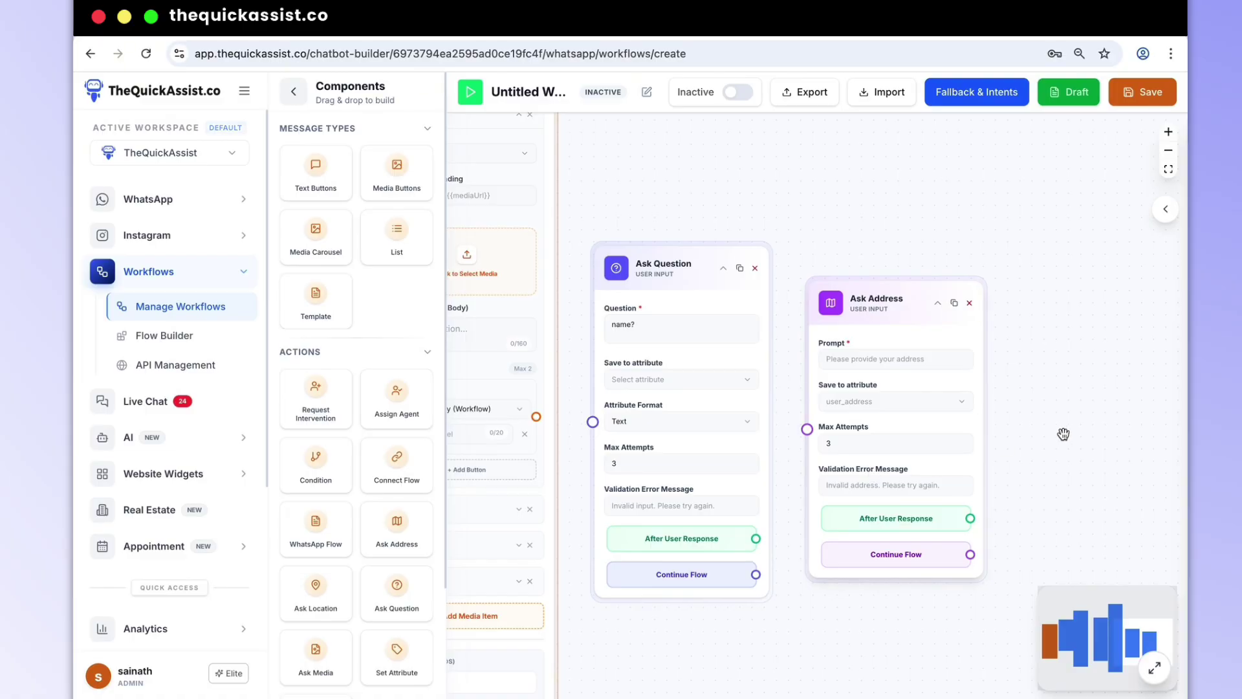
{"action": "left_click_drag", "start_coordinate": [1103, 429], "coordinate": [815, 446]}
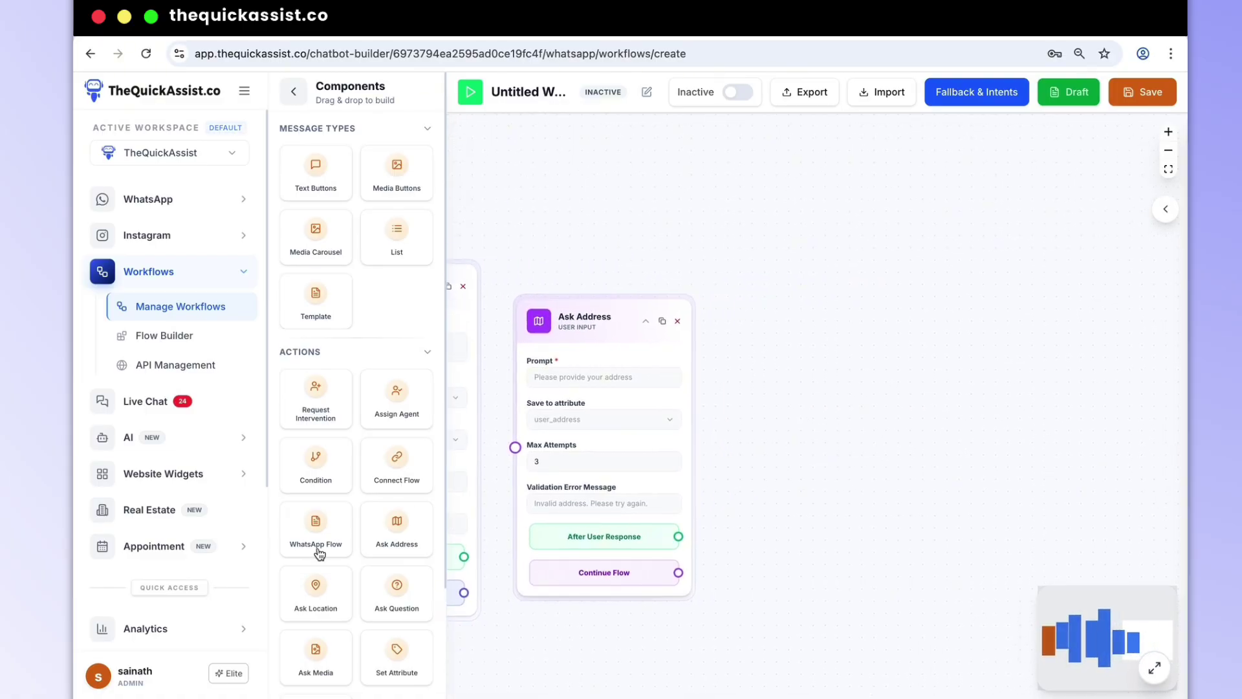
{"action": "left_click_drag", "start_coordinate": [307, 600], "coordinate": [821, 442]}
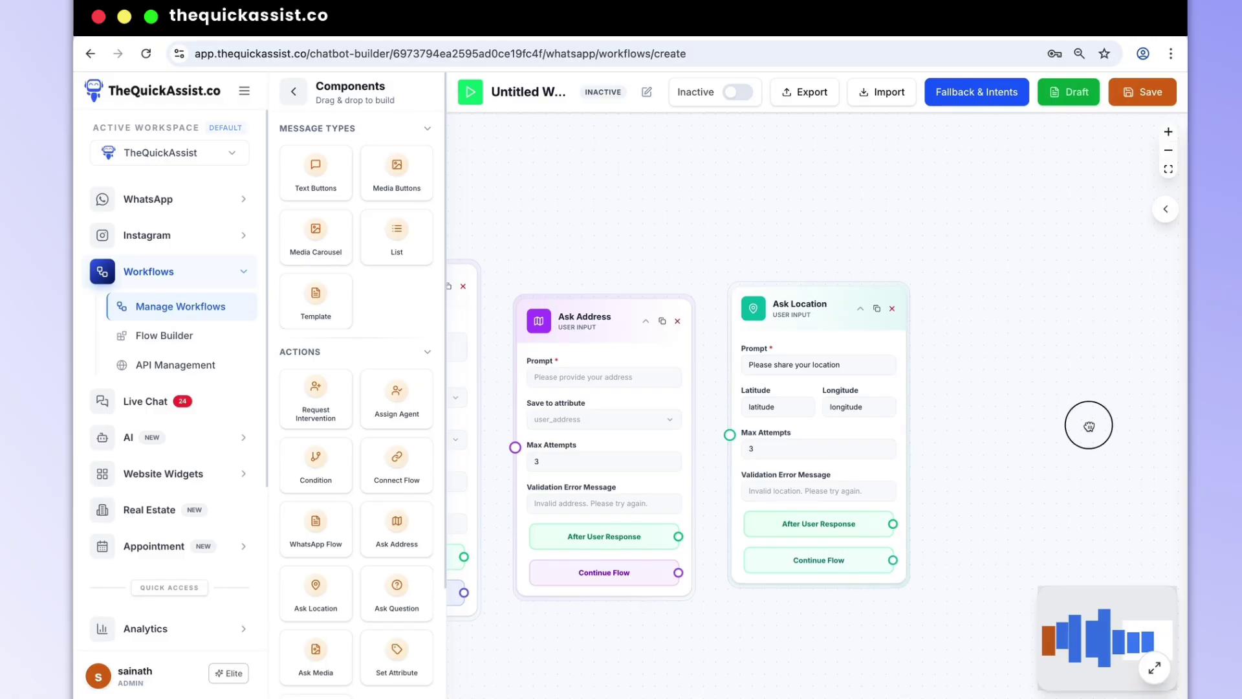
Step: Place an Assign Agent node set to the available agent beside Ask Location, and add a Request Intervention node next to it
{"action": "left_click_drag", "start_coordinate": [1086, 424], "coordinate": [836, 437]}
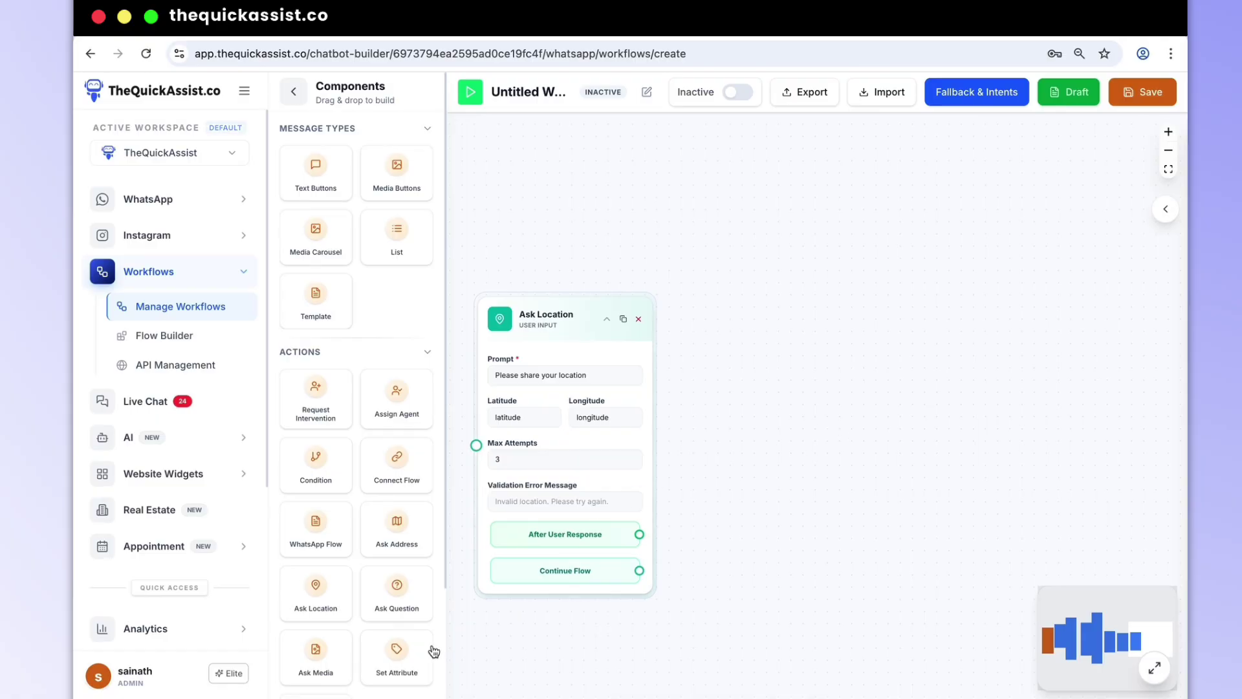
{"action": "left_click_drag", "start_coordinate": [388, 402], "coordinate": [763, 411]}
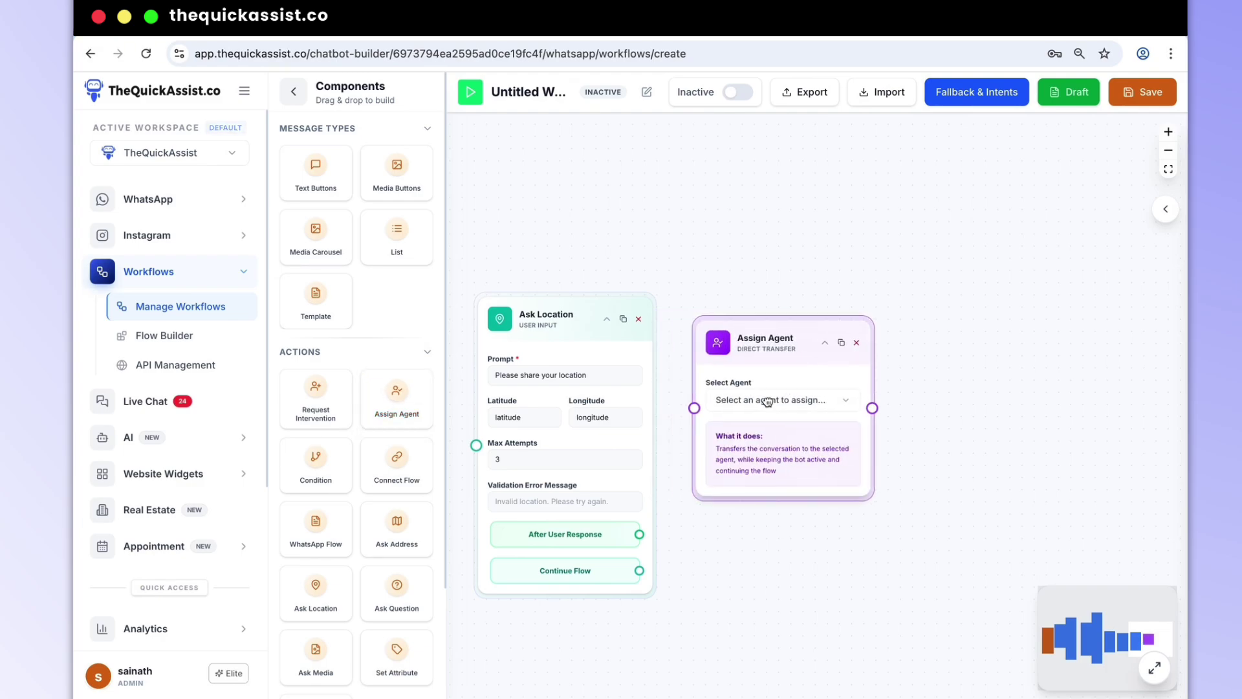
{"action": "left_click", "coordinate": [763, 411]}
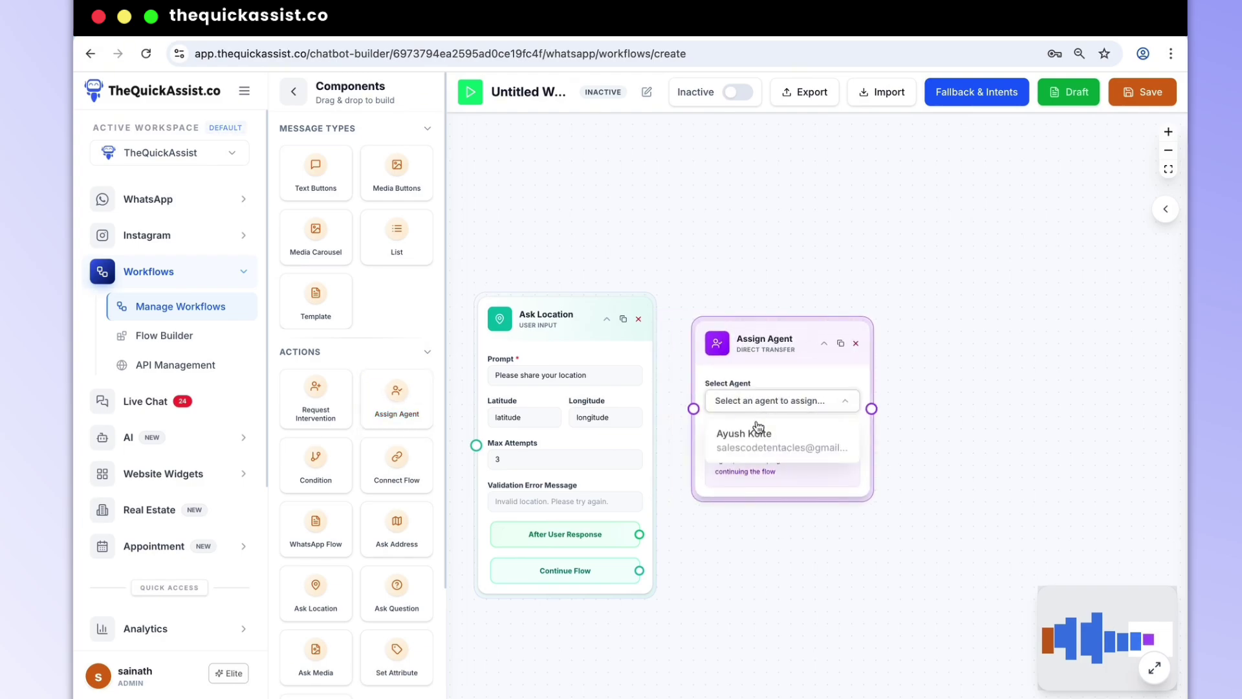
{"action": "left_click", "coordinate": [795, 453]}
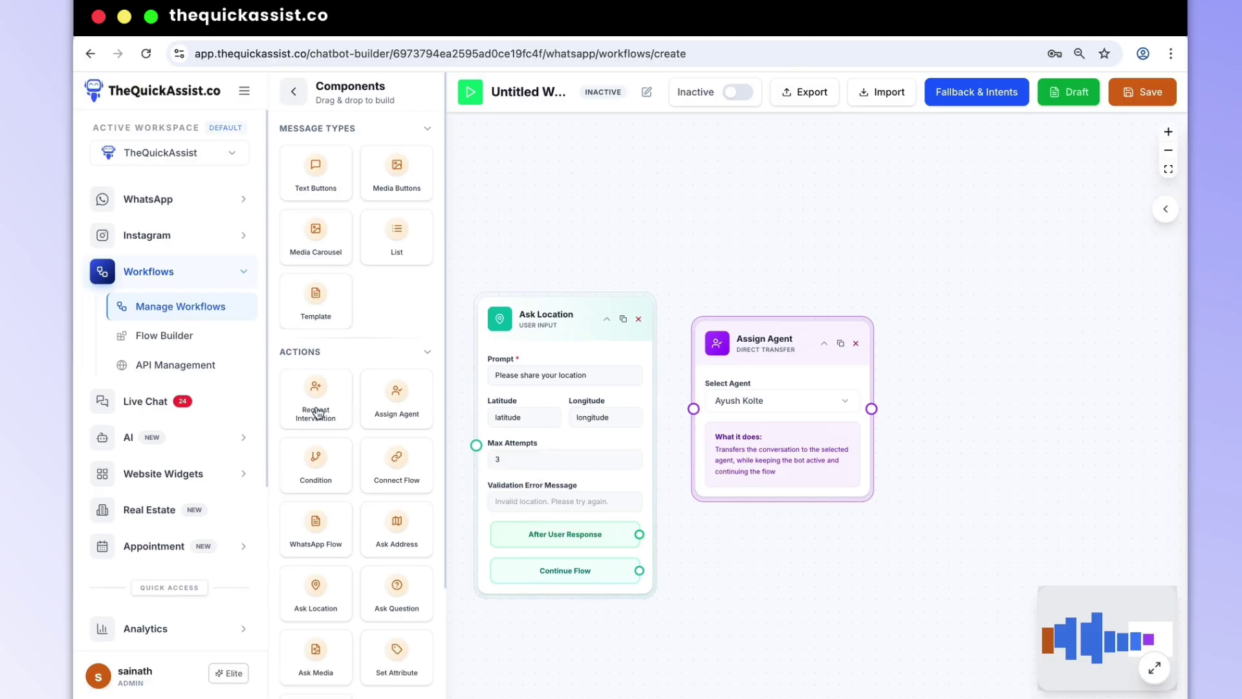
{"action": "left_click_drag", "start_coordinate": [317, 412], "coordinate": [964, 444]}
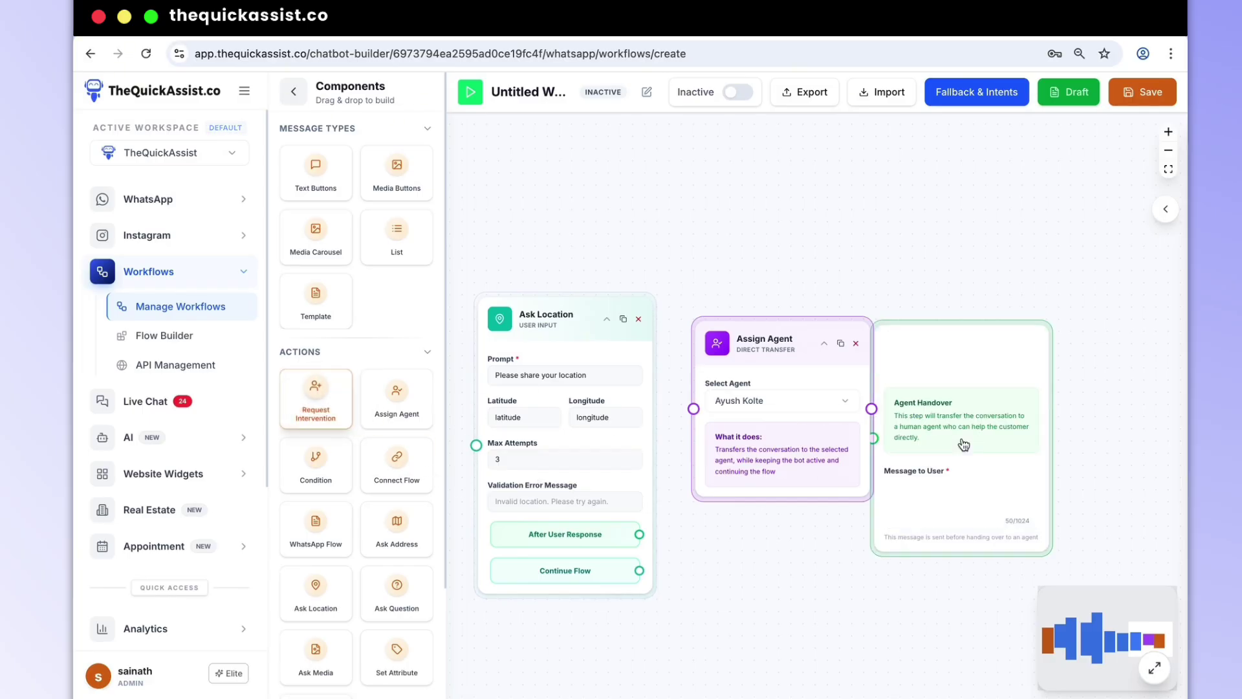
{"action": "left_click_drag", "start_coordinate": [1126, 433], "coordinate": [838, 390]}
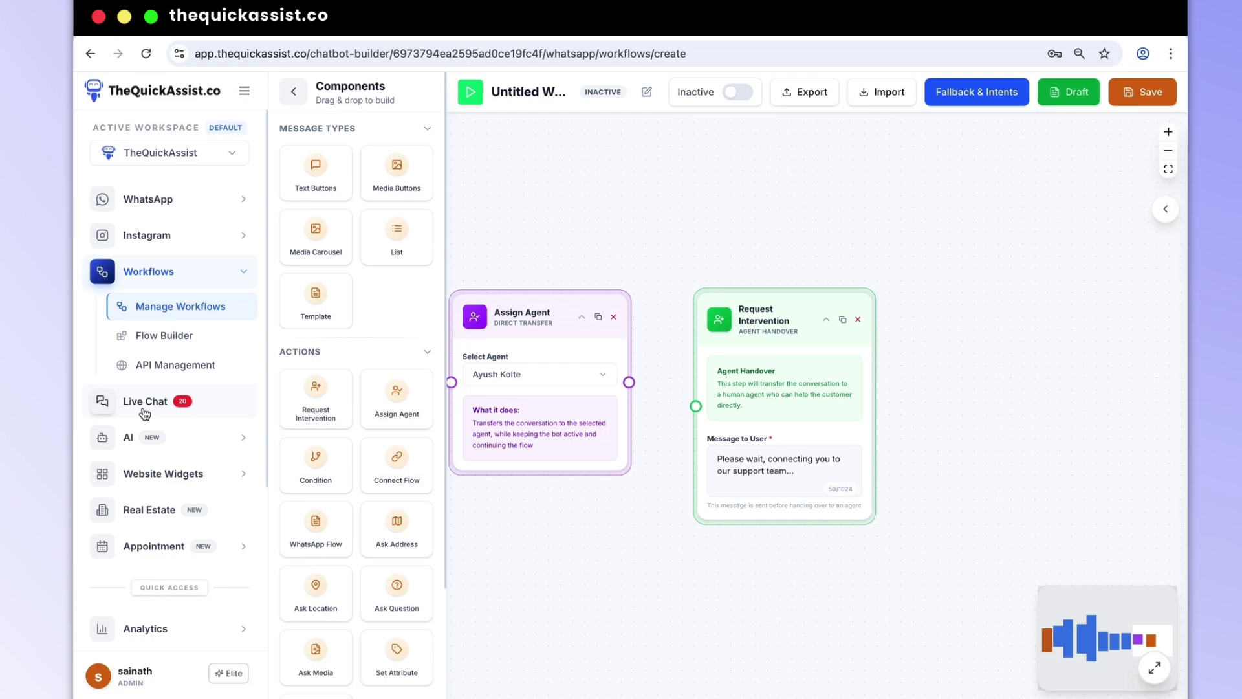
Step: Leave the workflow page without saving and open the first conversation in Live Chat
{"action": "left_click", "coordinate": [145, 410]}
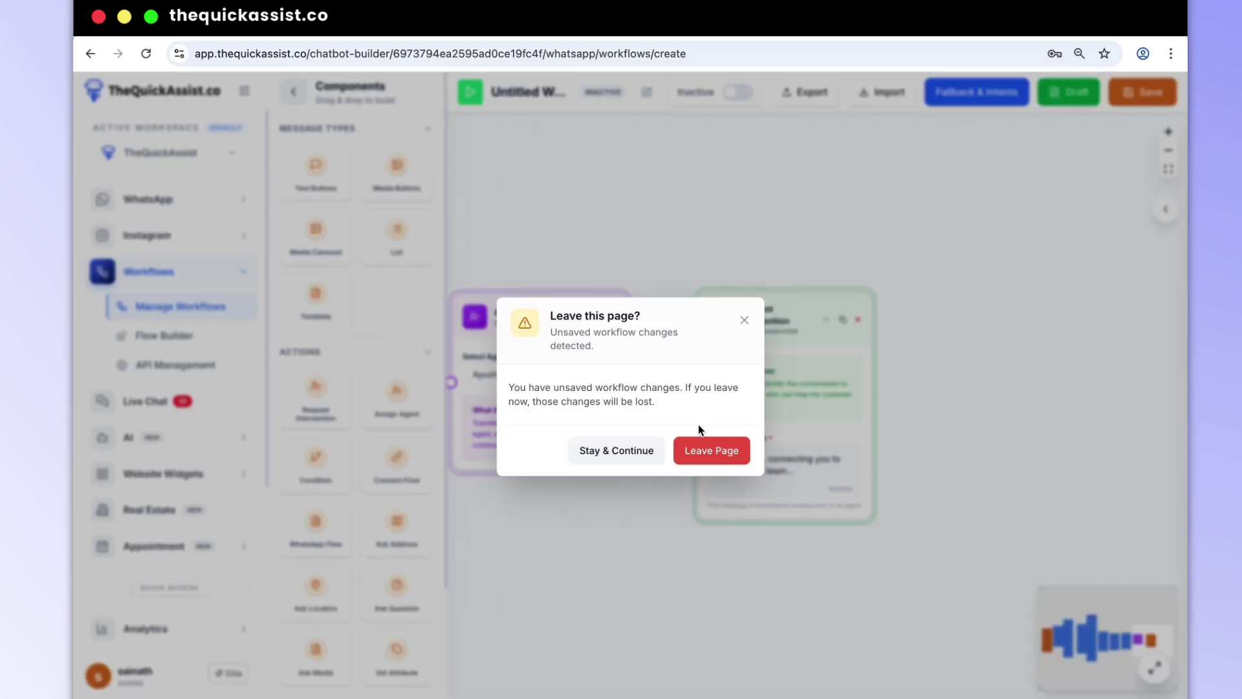
{"action": "left_click", "coordinate": [703, 445]}
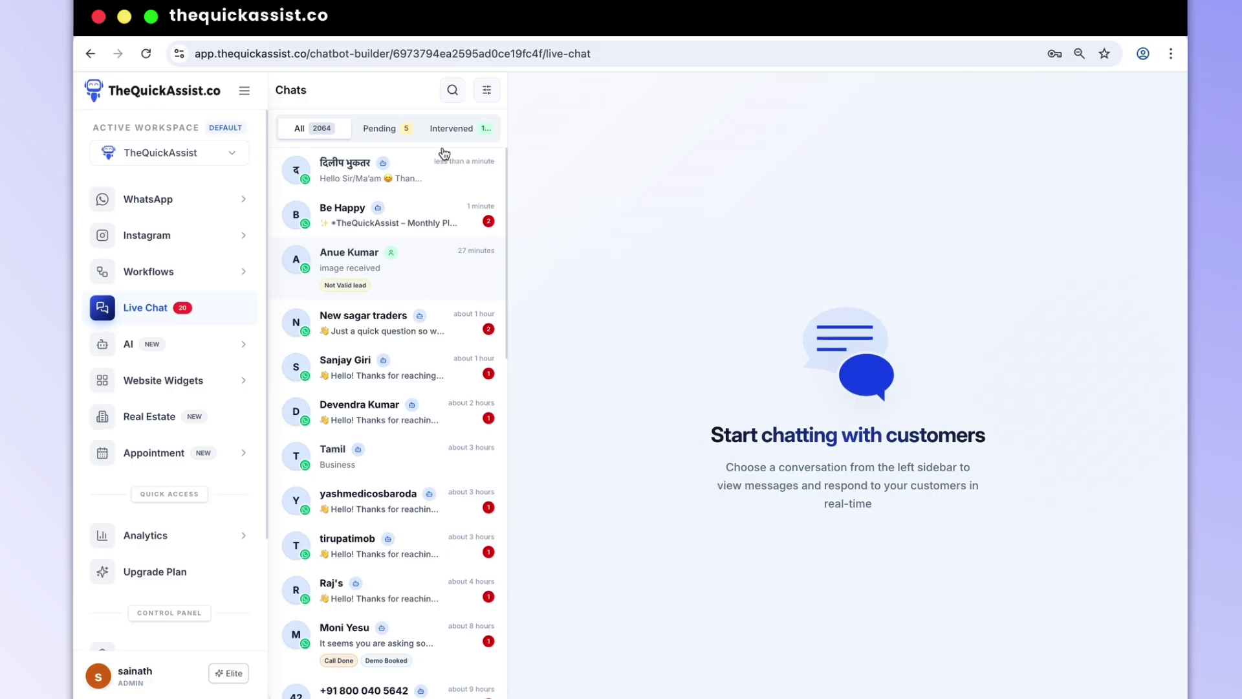
{"action": "left_click", "coordinate": [406, 175]}
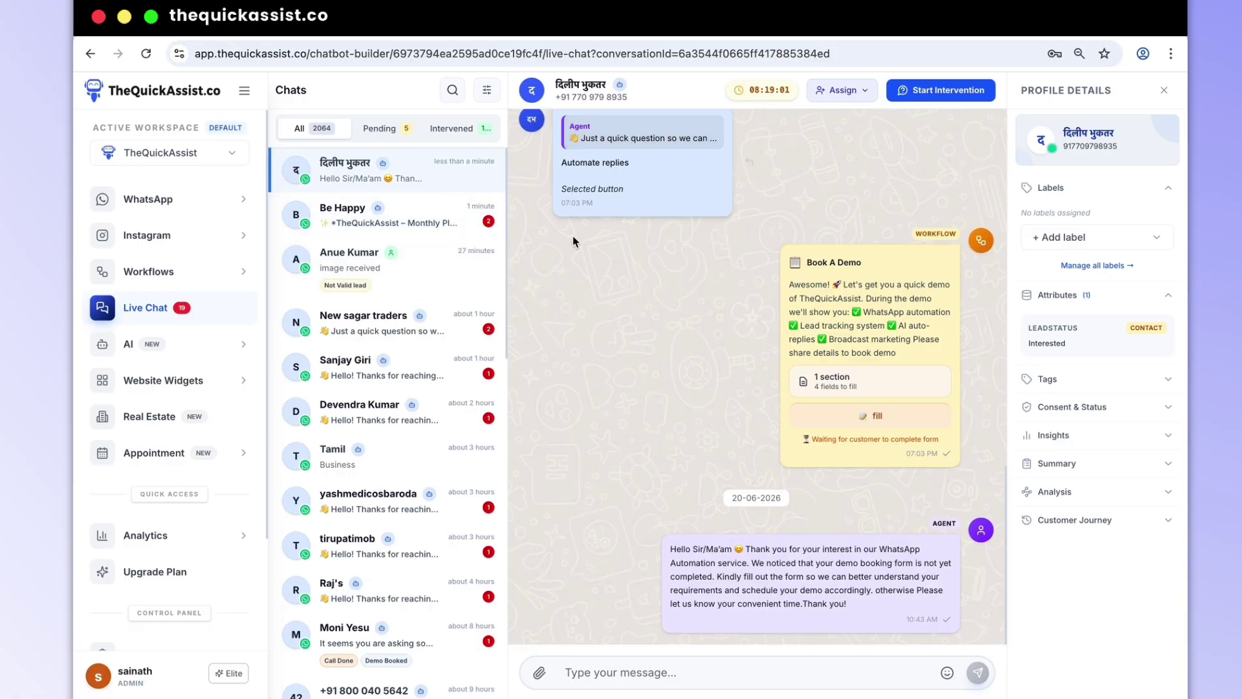
Step: Read through the conversation from the Instagram ad to the latest agent message and view the agents available for assignment
{"action": "scroll", "coordinate": [582, 270], "scroll_direction": "up", "scroll_amount": 8}
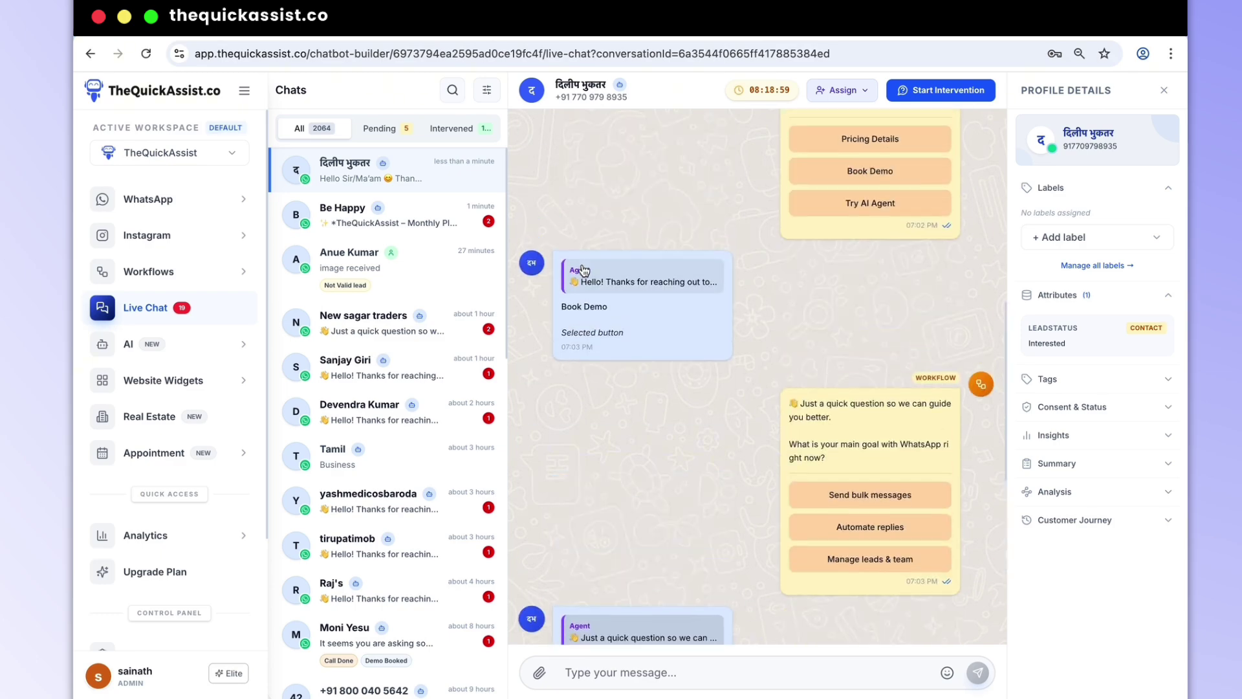
{"action": "scroll", "coordinate": [582, 270], "scroll_direction": "up", "scroll_amount": 8}
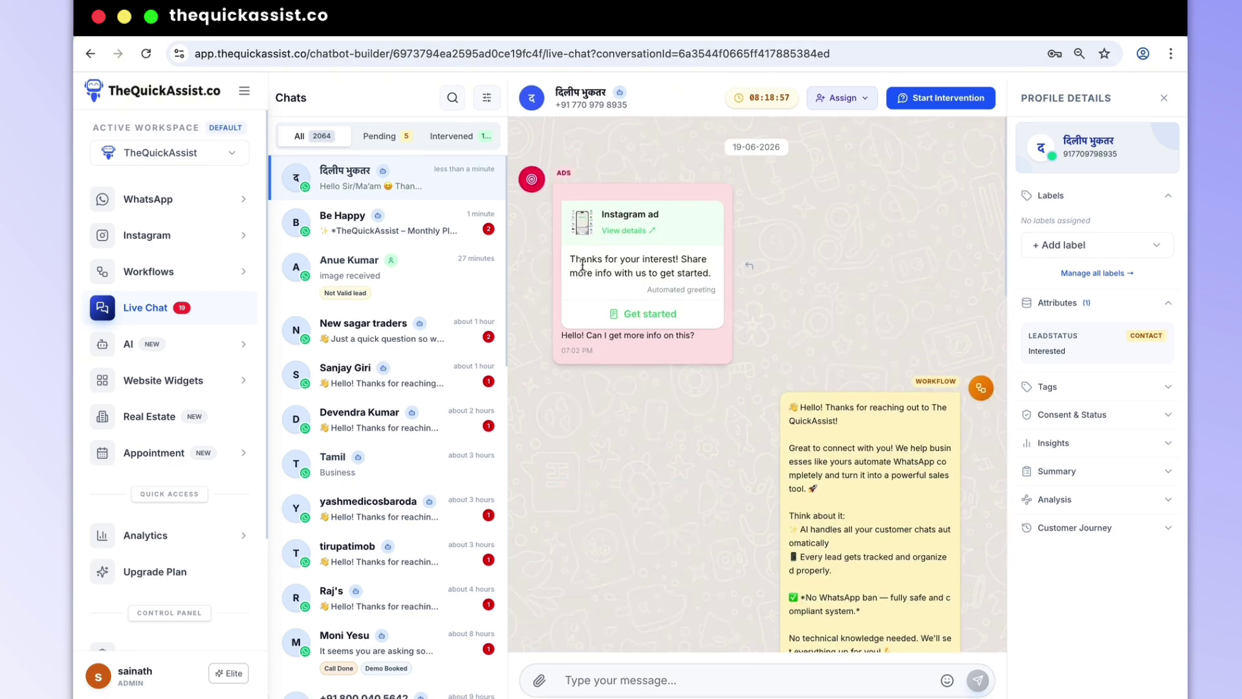
{"action": "scroll", "coordinate": [582, 266], "scroll_direction": "down", "scroll_amount": 10}
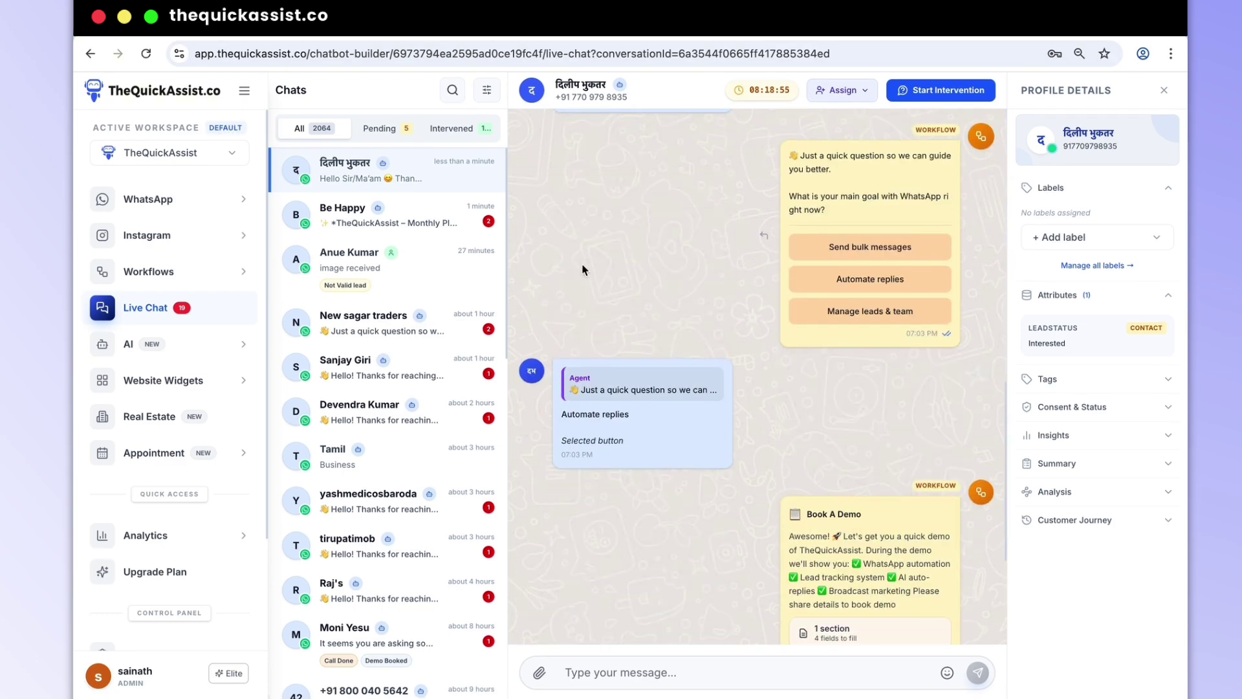
{"action": "scroll", "coordinate": [583, 271], "scroll_direction": "down", "scroll_amount": 4}
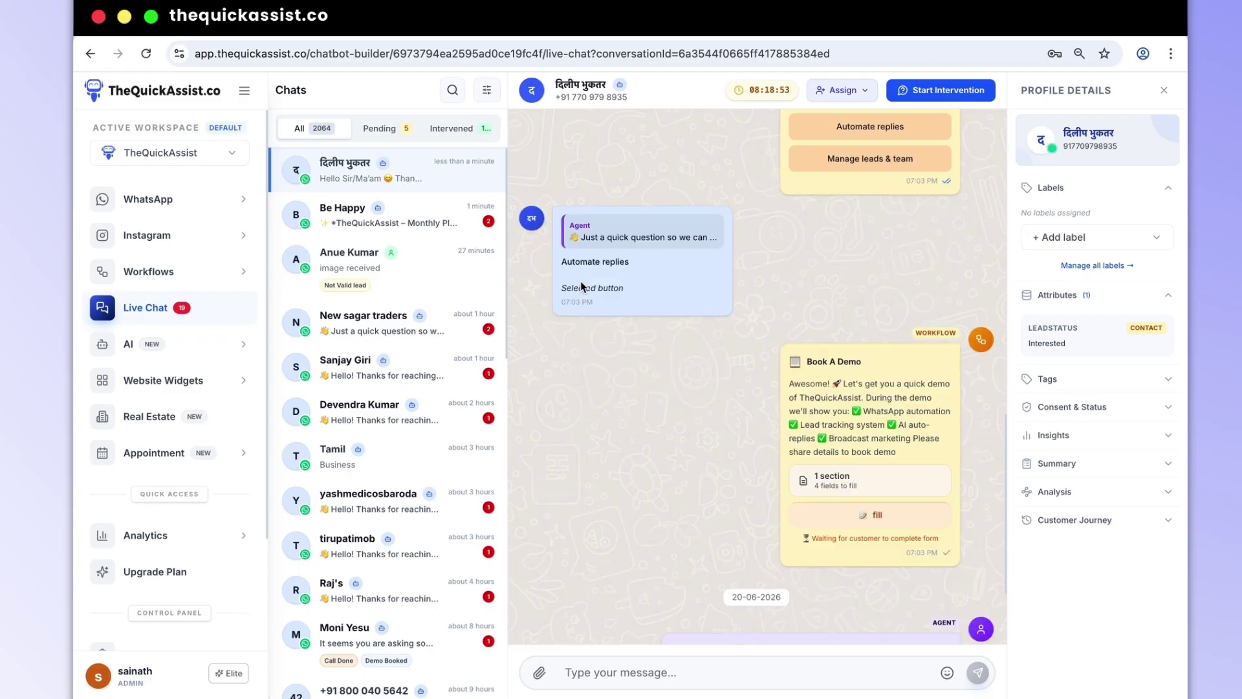
{"action": "left_click", "coordinate": [858, 93]}
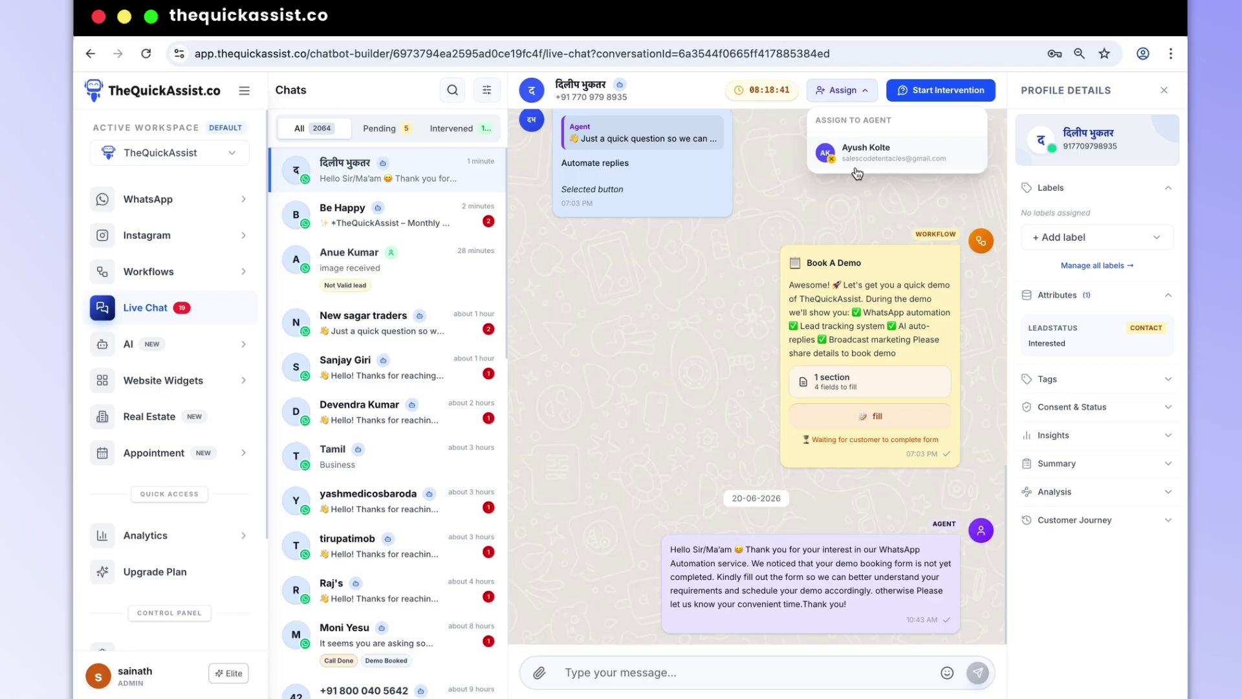
Step: Start an intervention in the open conversation and view the labels available for the contact
{"action": "left_click", "coordinate": [915, 94]}
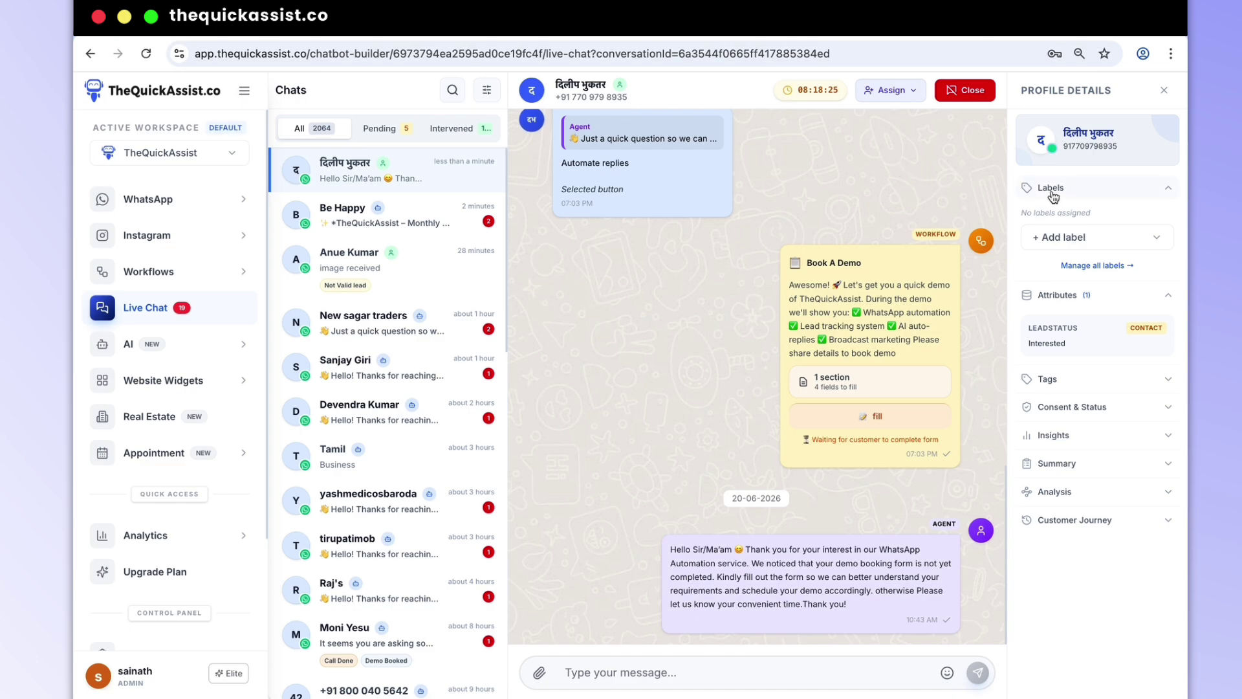
{"action": "left_click", "coordinate": [1058, 246]}
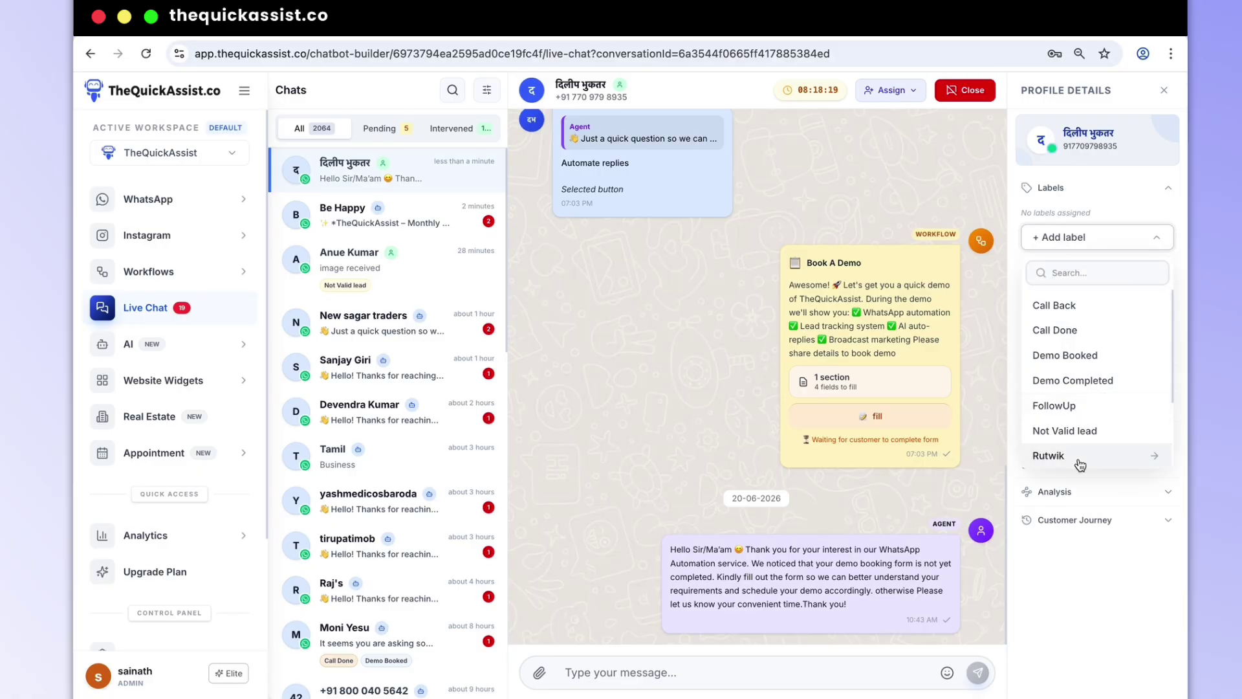
{"action": "left_click", "coordinate": [974, 428]}
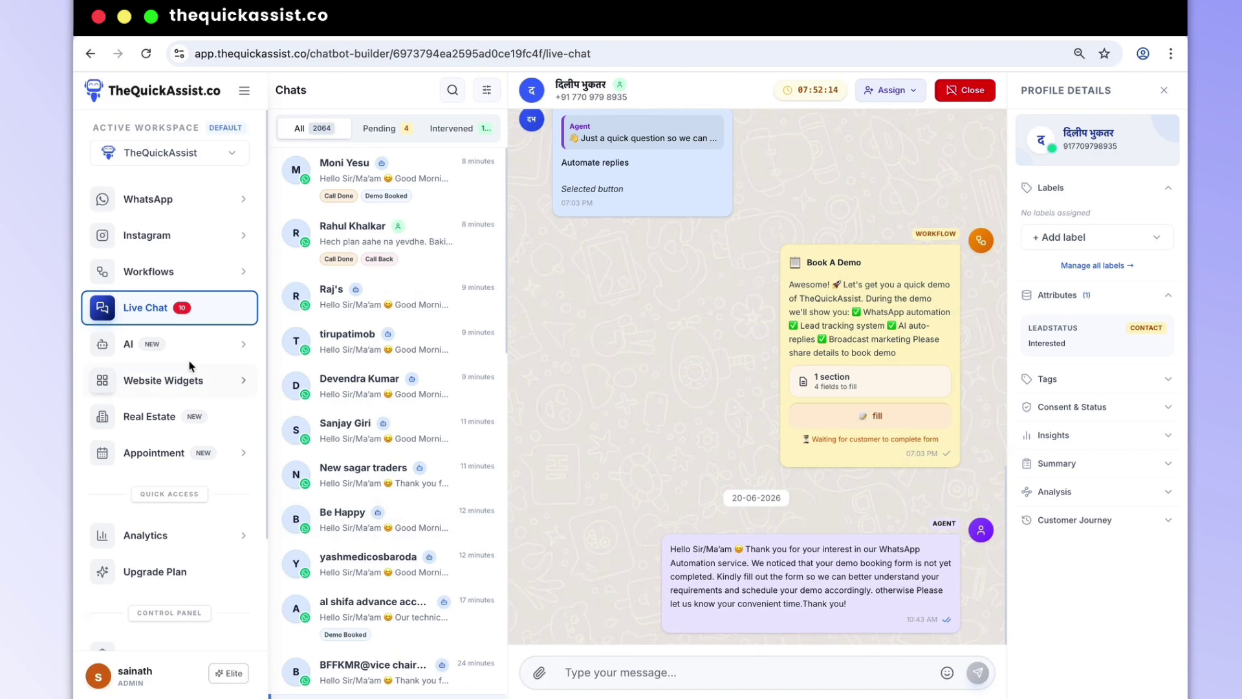
Step: Open the AI Knowledge Sources and start adding a source, viewing the website option's source name and URL fields
{"action": "left_click", "coordinate": [176, 360]}
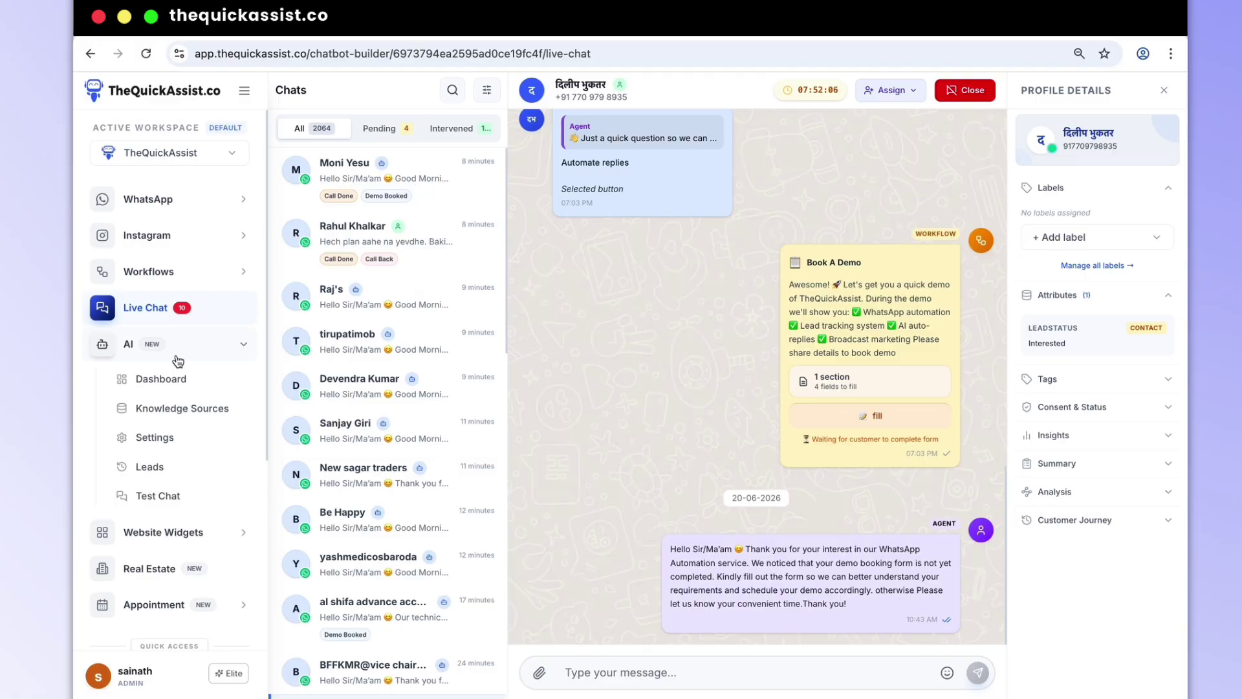
{"action": "left_click", "coordinate": [177, 411]}
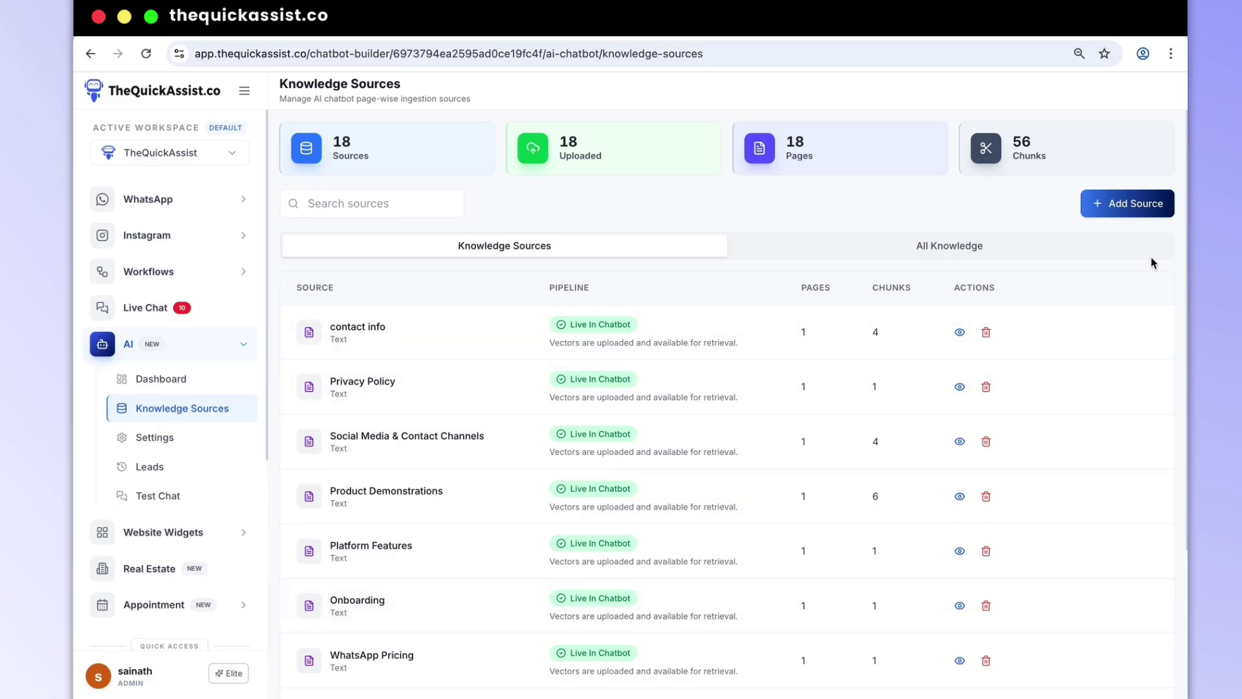
{"action": "left_click", "coordinate": [1118, 207]}
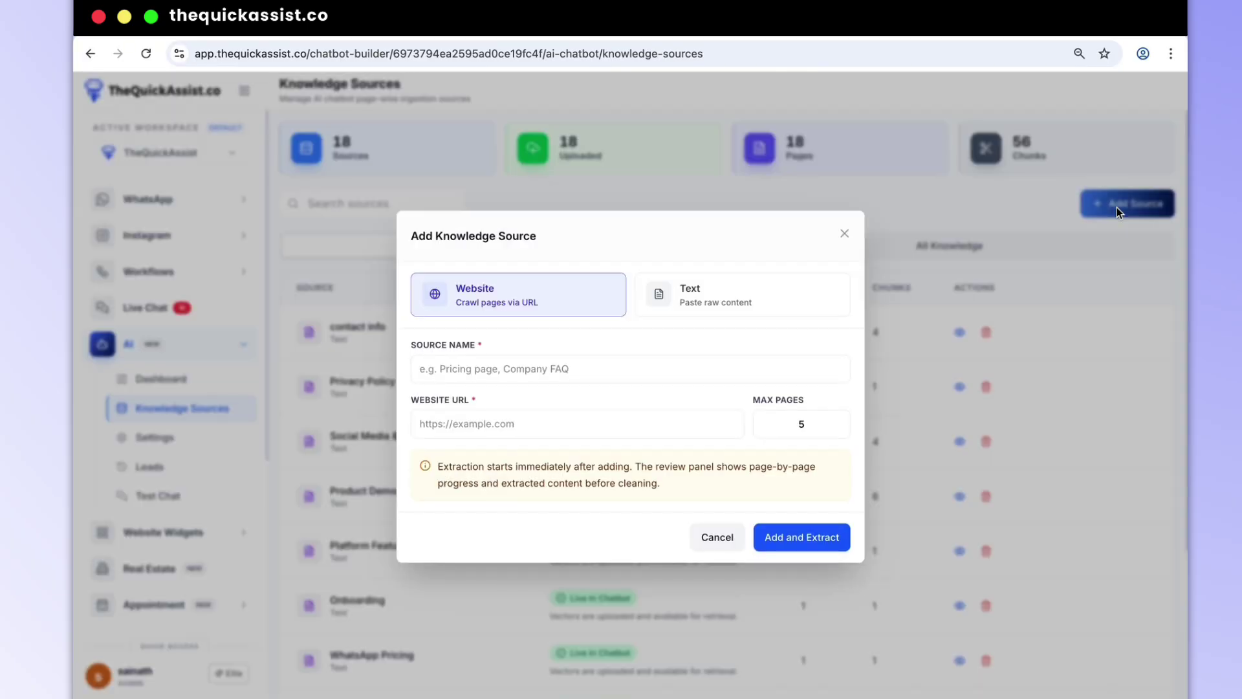
{"action": "left_click", "coordinate": [514, 376]}
{"action": "left_click", "coordinate": [507, 422]}
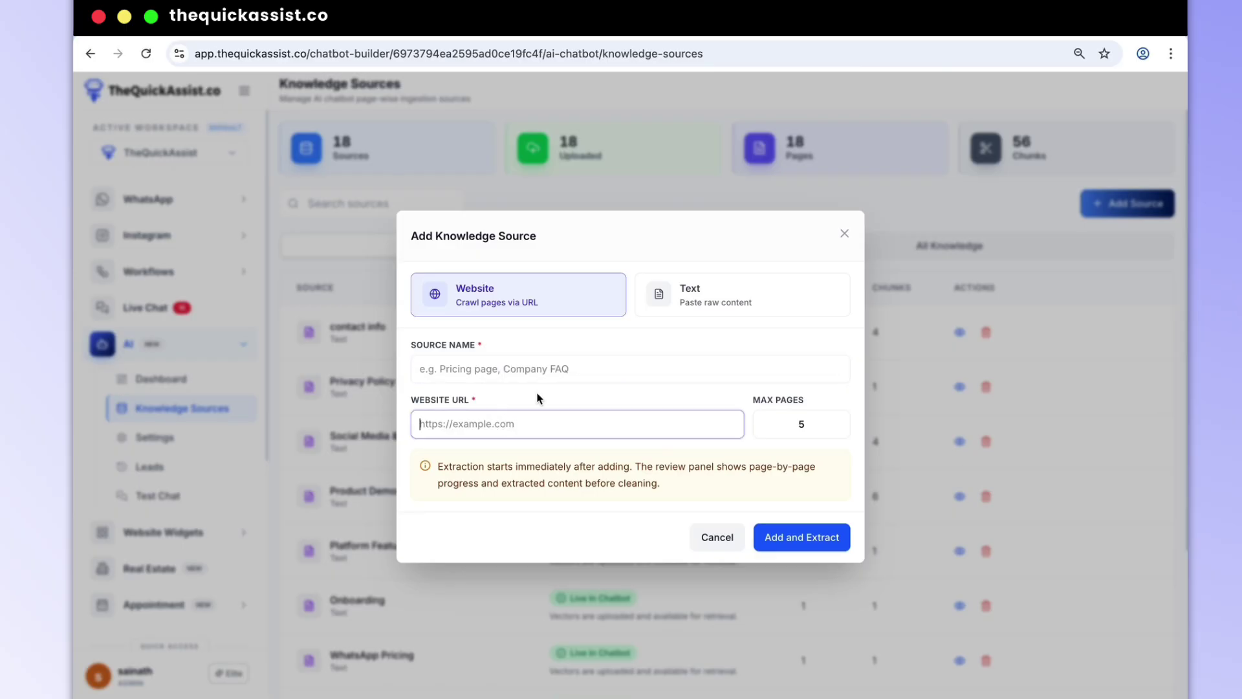
Step: Switch the new knowledge source to raw text, view its name and content fields, and cancel adding it
{"action": "left_click", "coordinate": [719, 298]}
{"action": "left_click", "coordinate": [719, 298]}
{"action": "left_click", "coordinate": [543, 354]}
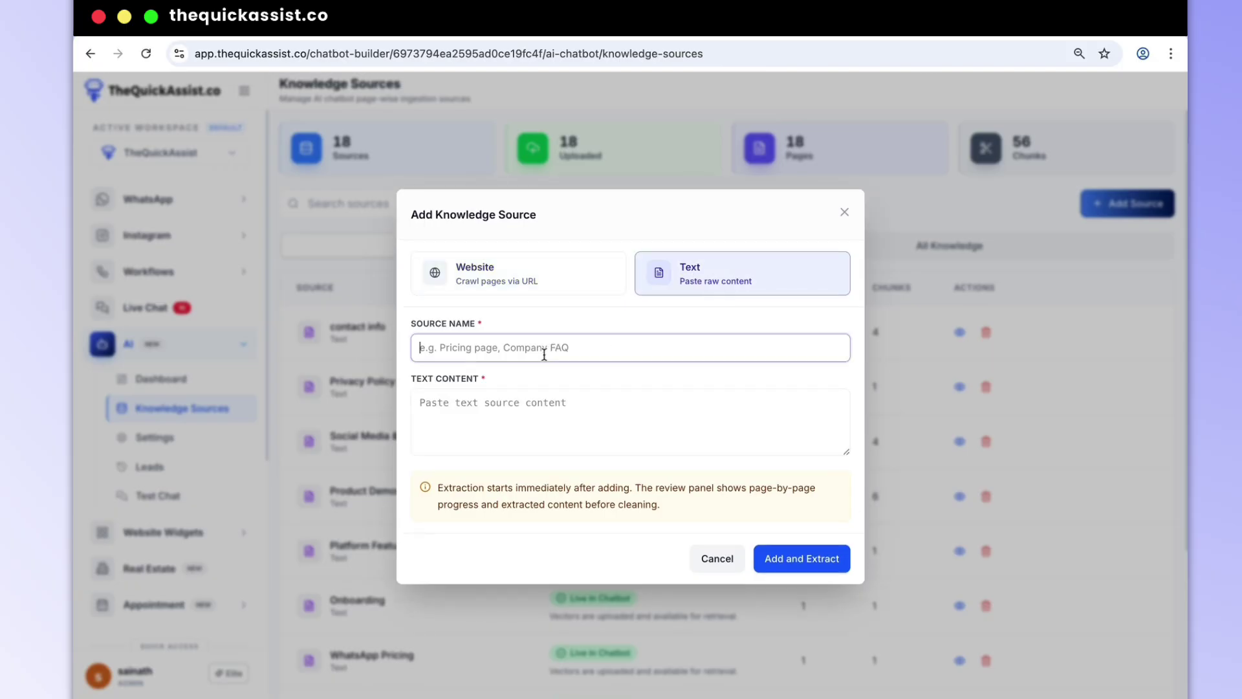
{"action": "left_click", "coordinate": [523, 404]}
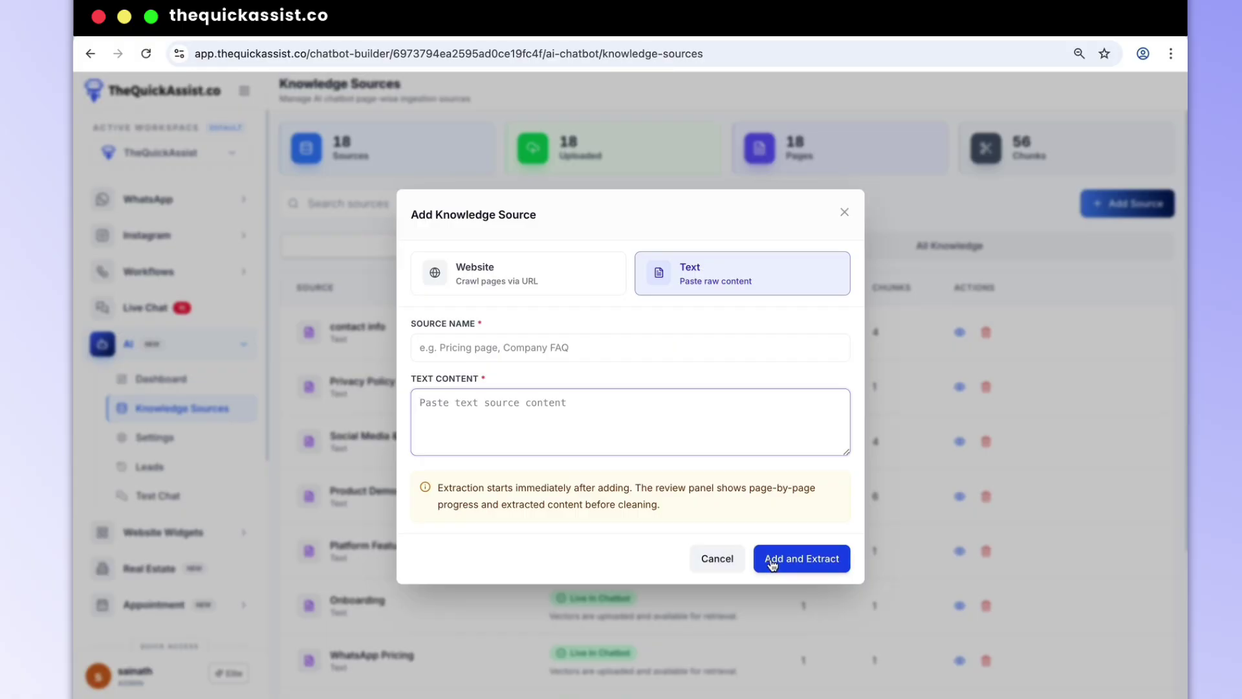
{"action": "left_click", "coordinate": [732, 560]}
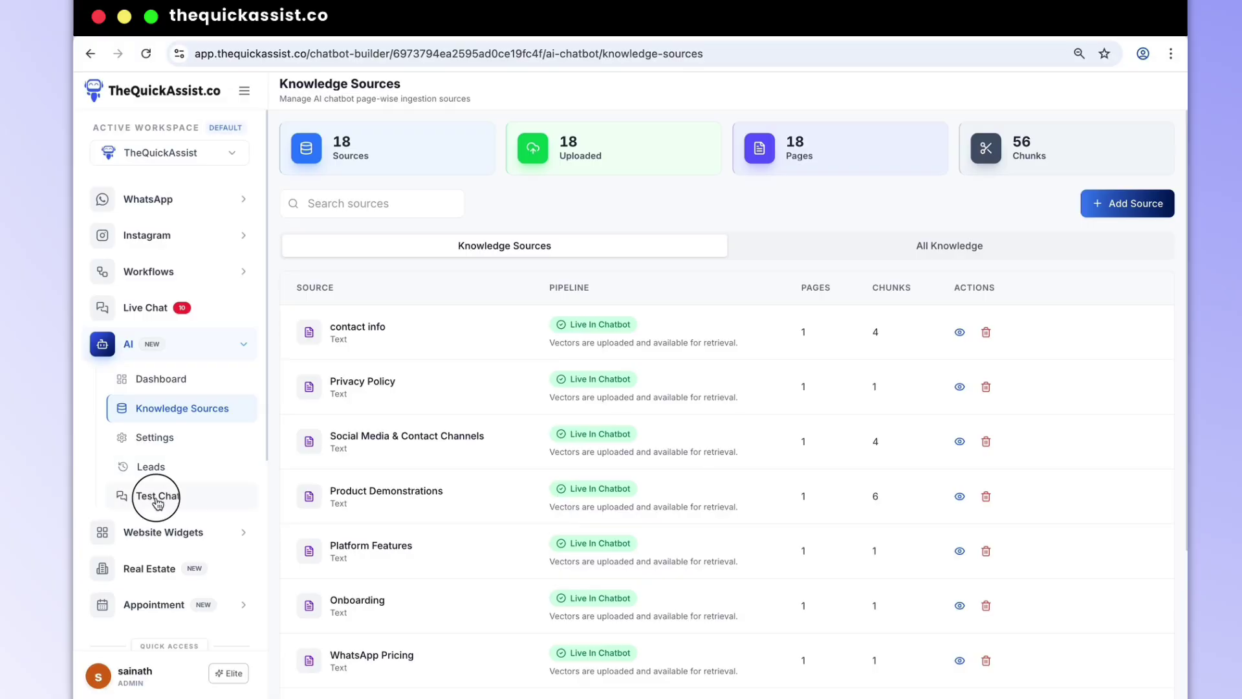
Step: Open the AI chatbot's Test Chat and place the cursor in the question box
{"action": "left_click", "coordinate": [156, 496]}
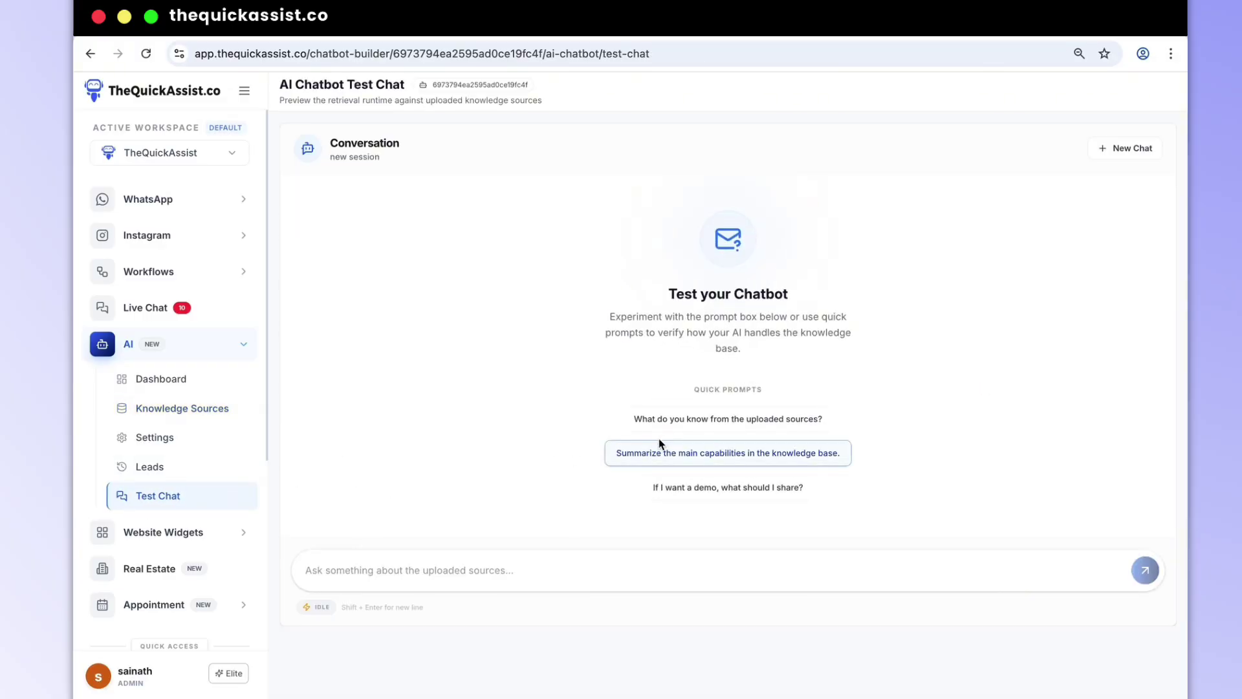
{"action": "left_click", "coordinate": [656, 573]}
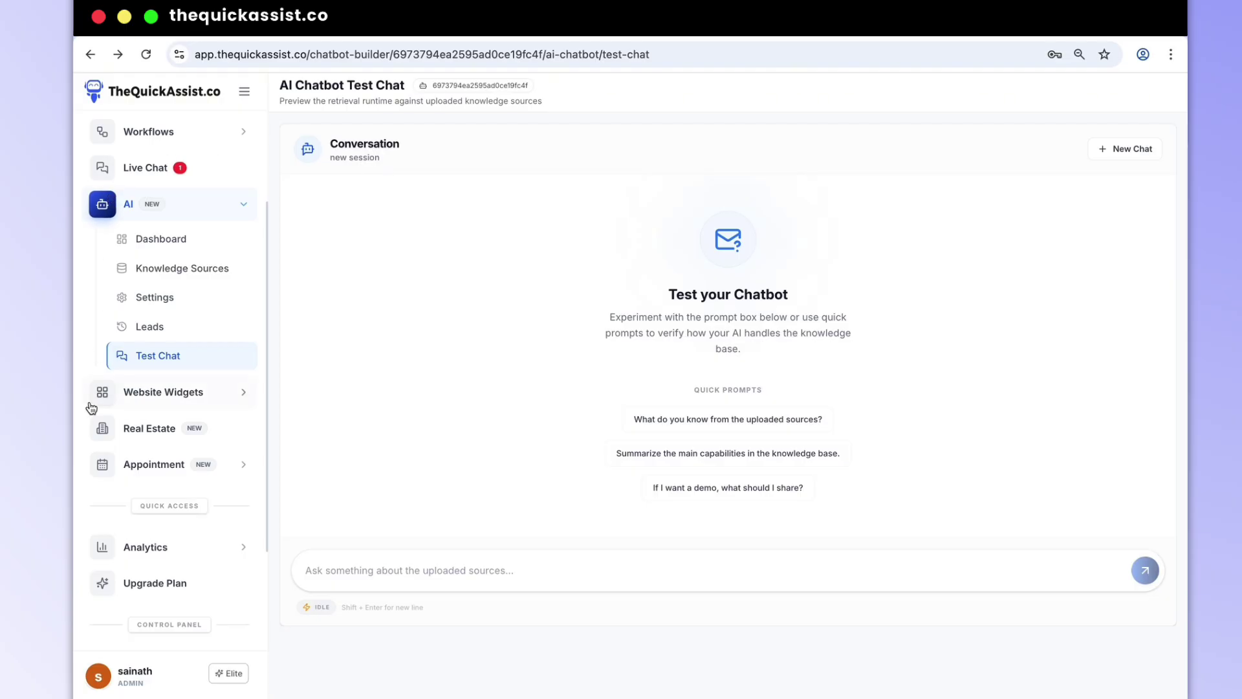
Step: Look through the Real Estate property listings and open the Appointment overview
{"action": "left_click", "coordinate": [131, 436]}
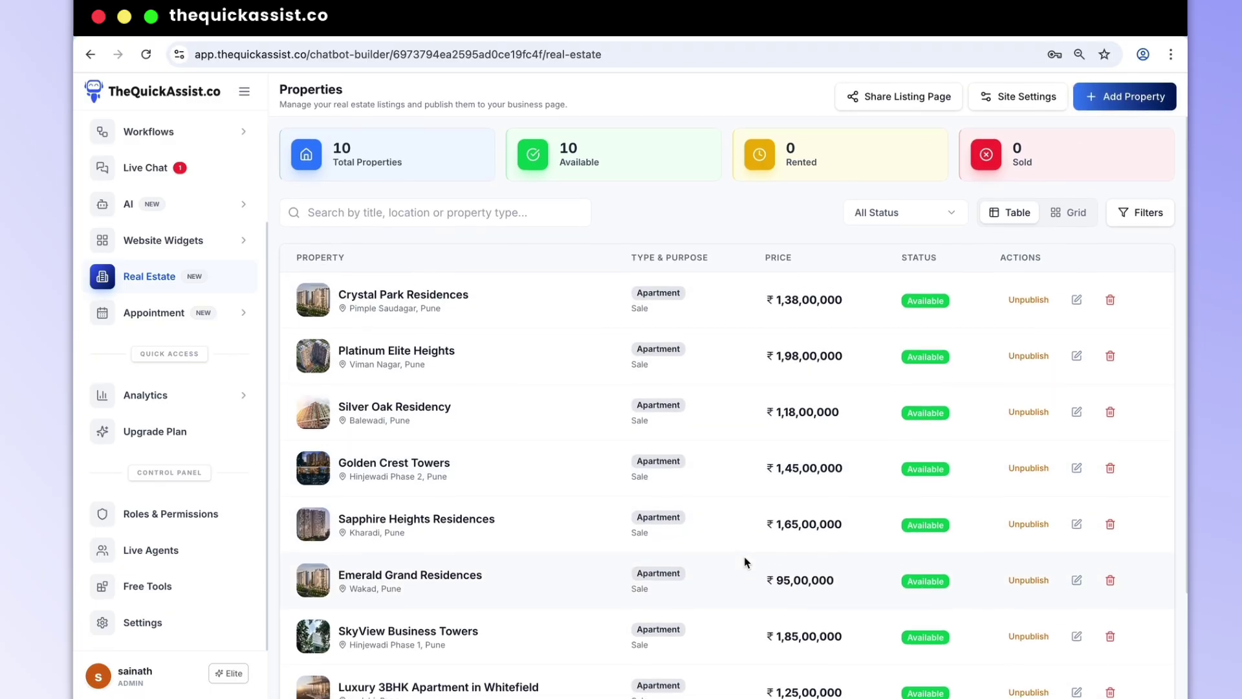
{"action": "scroll", "coordinate": [745, 562], "scroll_direction": "down", "scroll_amount": 3}
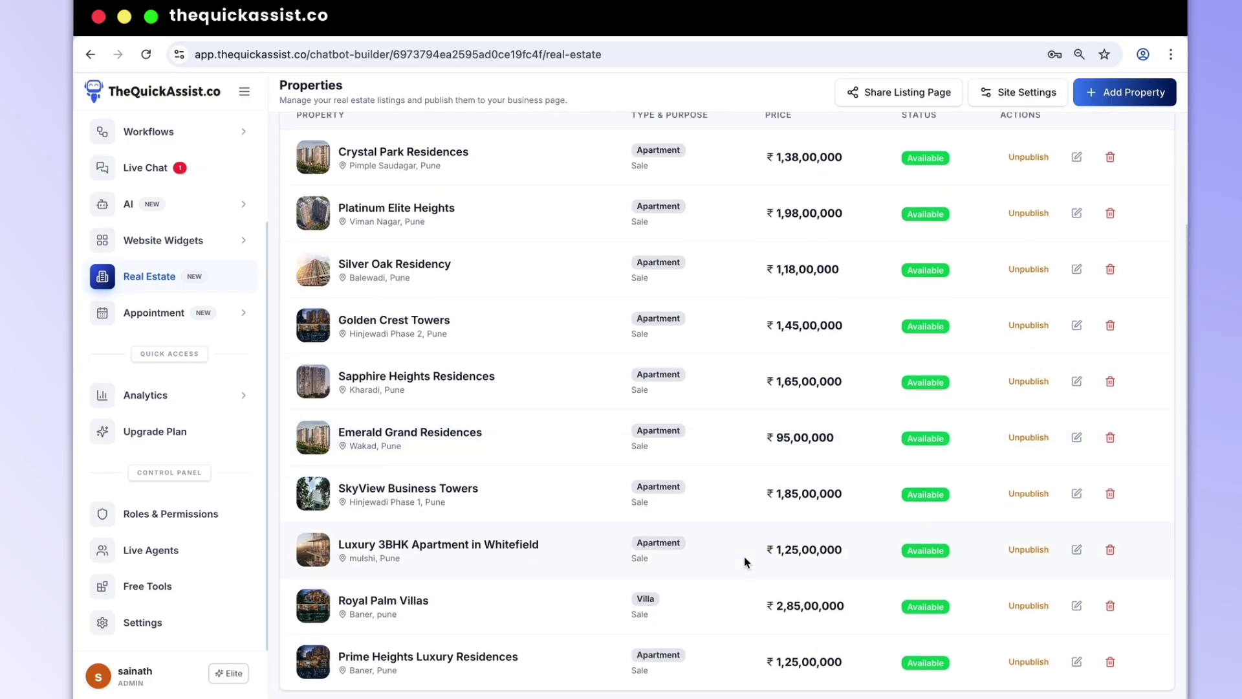
{"action": "scroll", "coordinate": [745, 562], "scroll_direction": "up", "scroll_amount": 3}
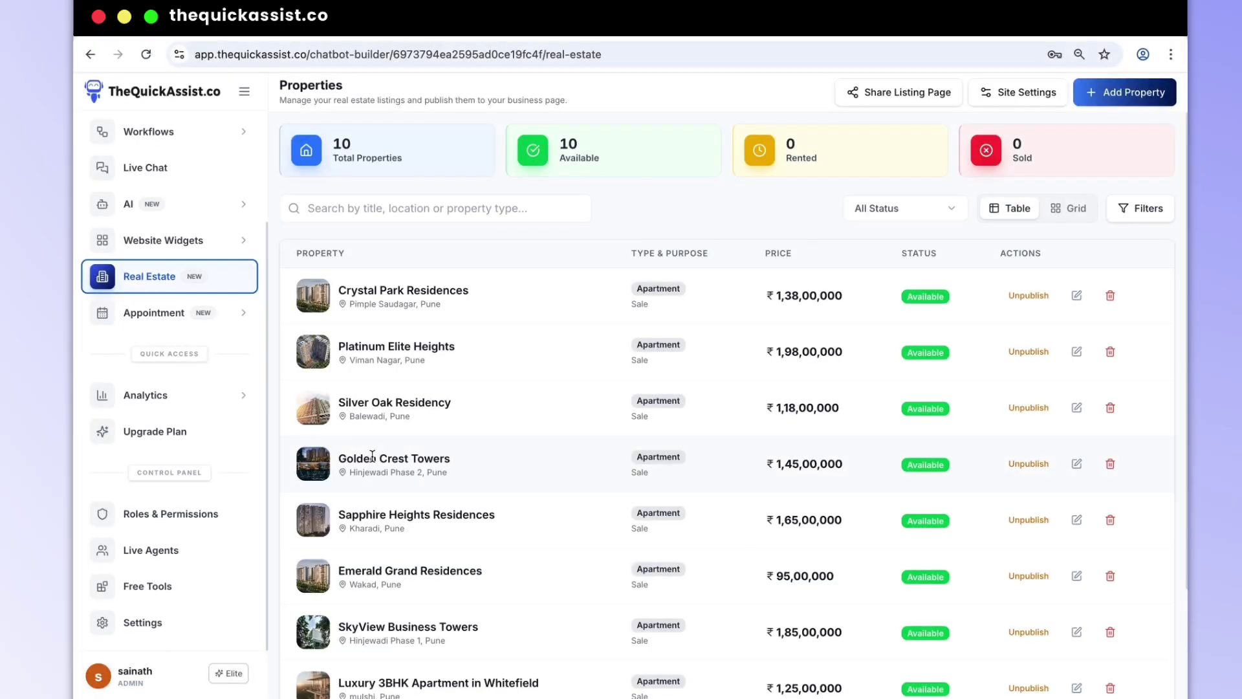
{"action": "left_click", "coordinate": [207, 317]}
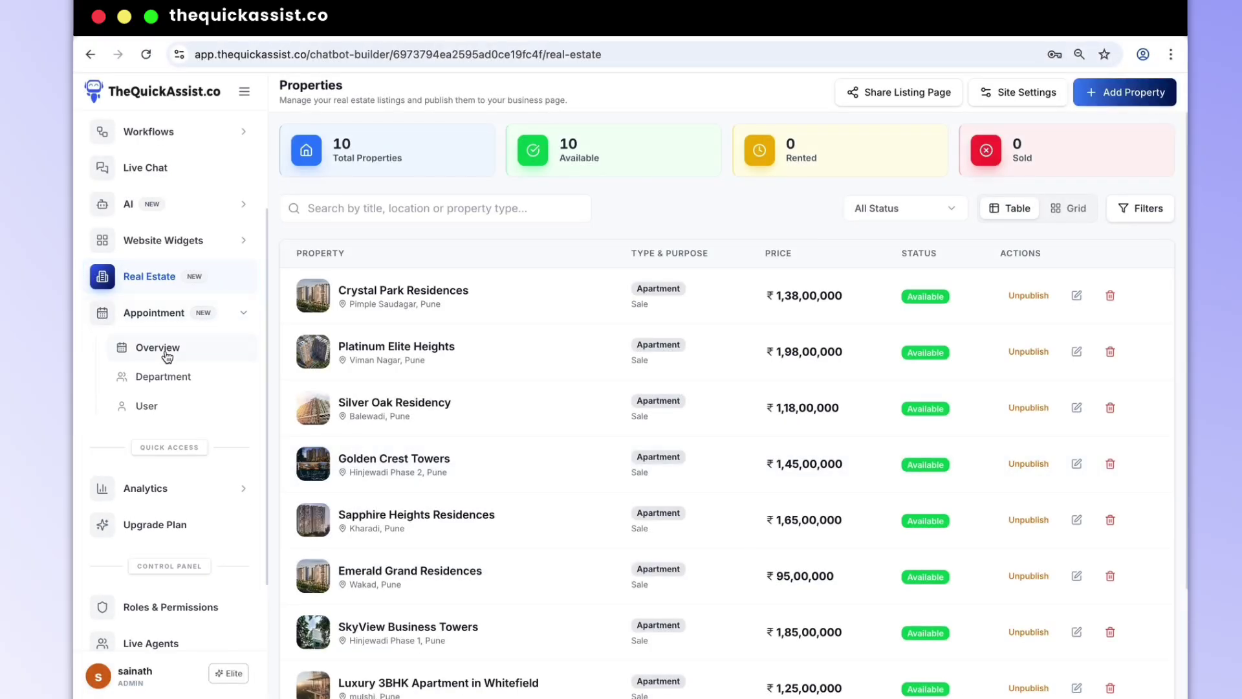
{"action": "left_click", "coordinate": [165, 354]}
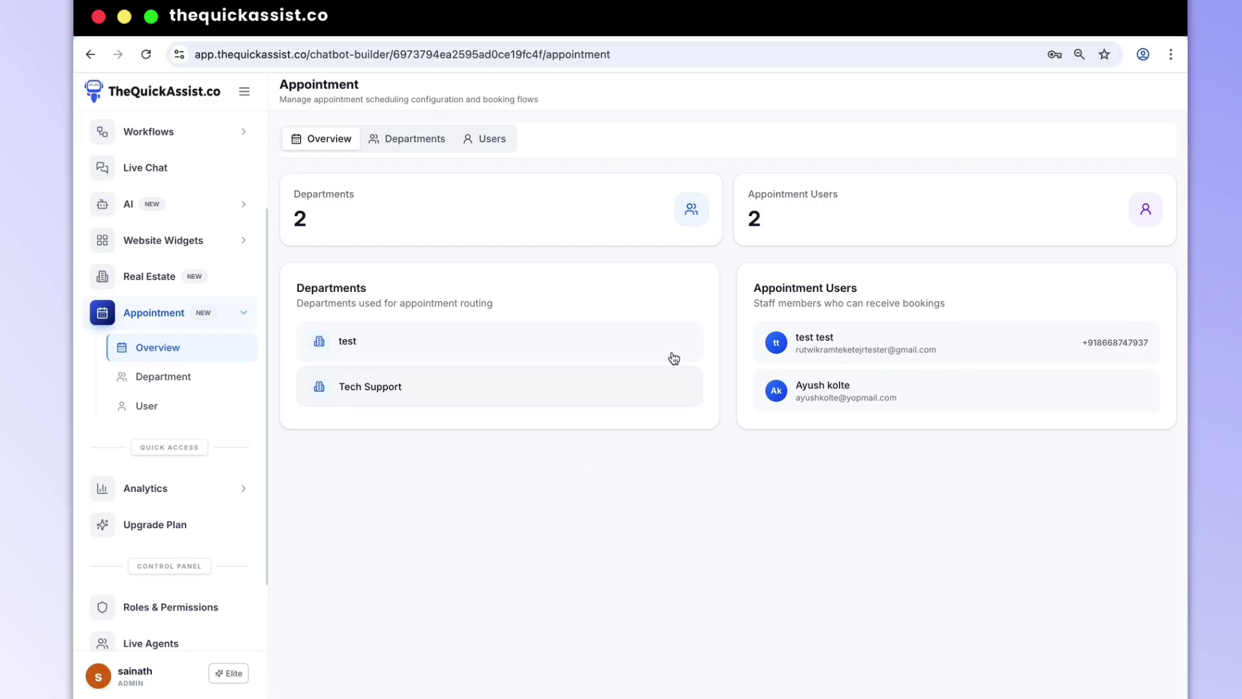
Step: Open Live Agents and start adding a user, going through the name, e-mail and phone number fields
{"action": "scroll", "coordinate": [113, 445], "scroll_direction": "down", "scroll_amount": 3}
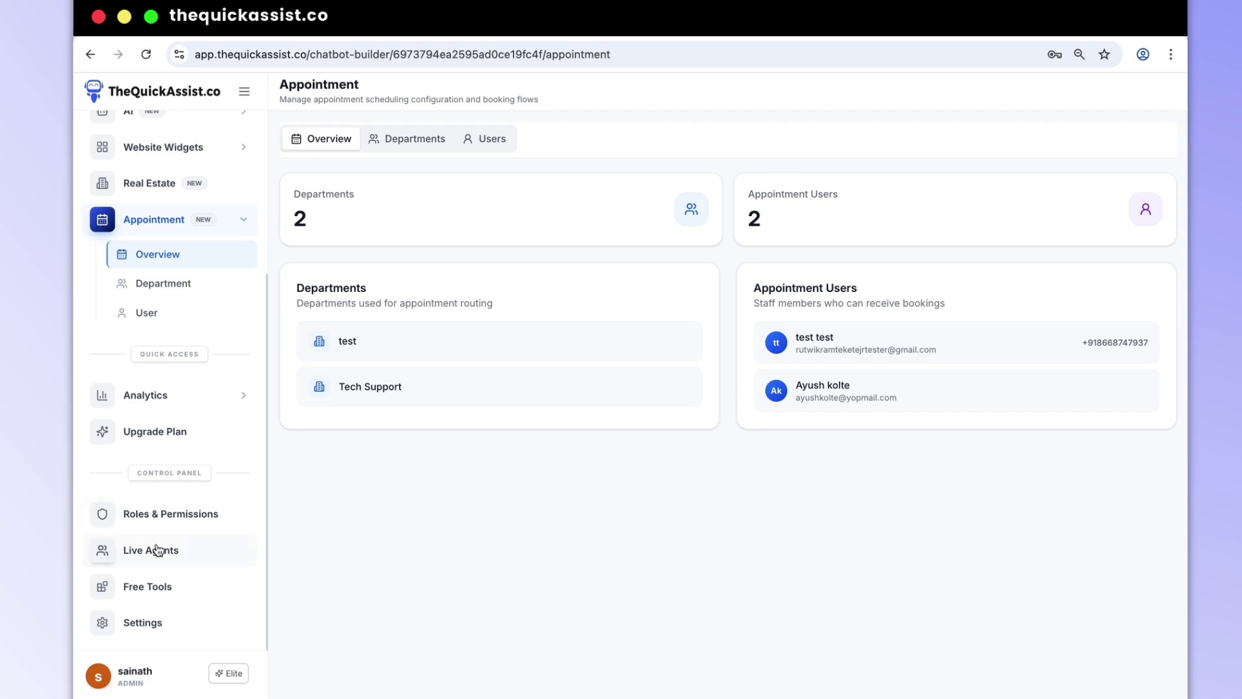
{"action": "left_click", "coordinate": [158, 549]}
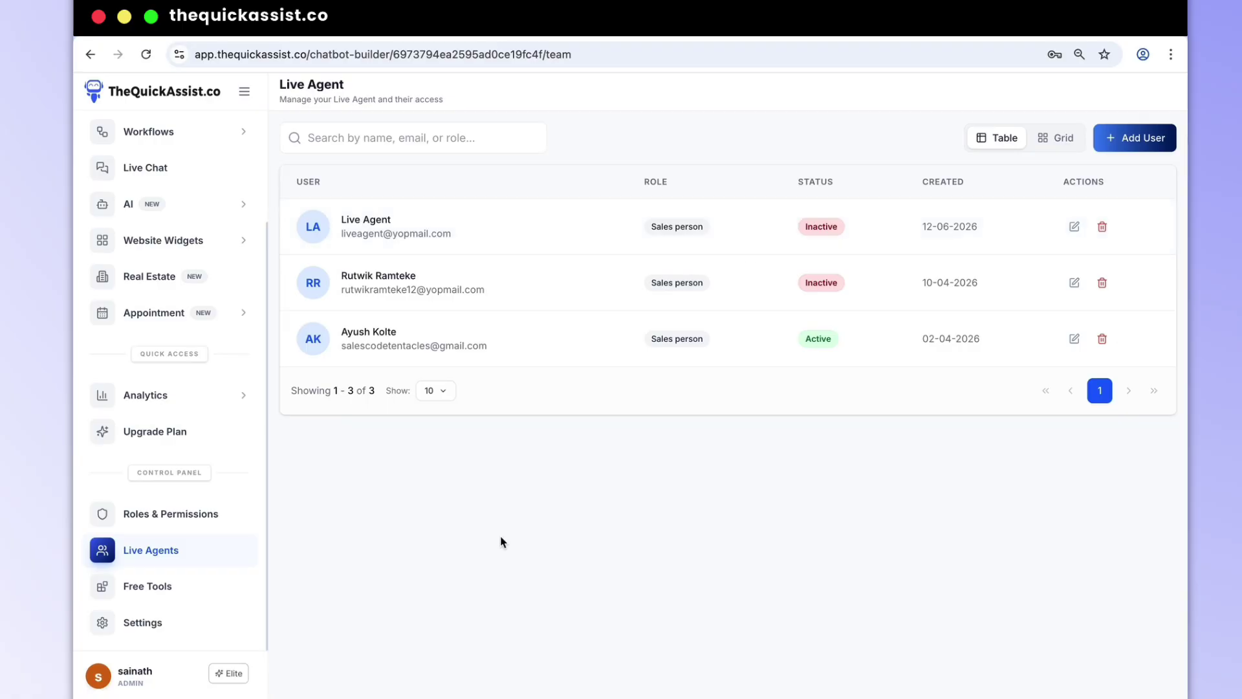
{"action": "left_click", "coordinate": [1133, 137]}
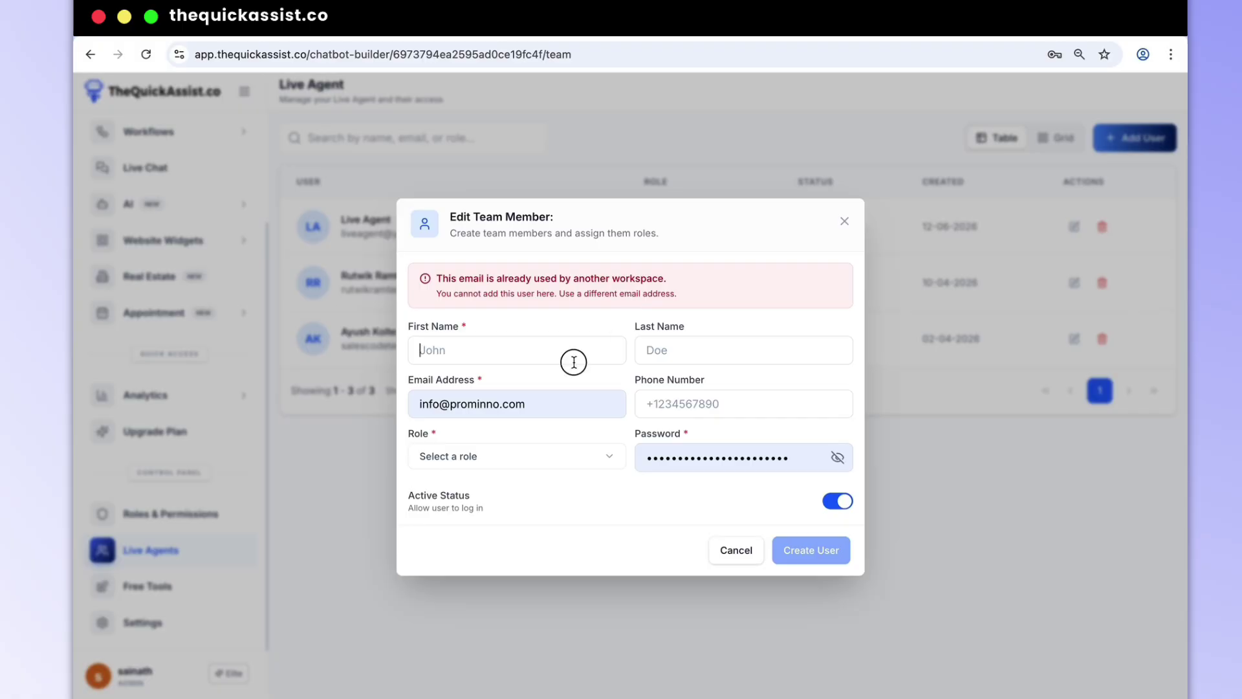
{"action": "left_click", "coordinate": [574, 359]}
{"action": "left_click", "coordinate": [660, 356]}
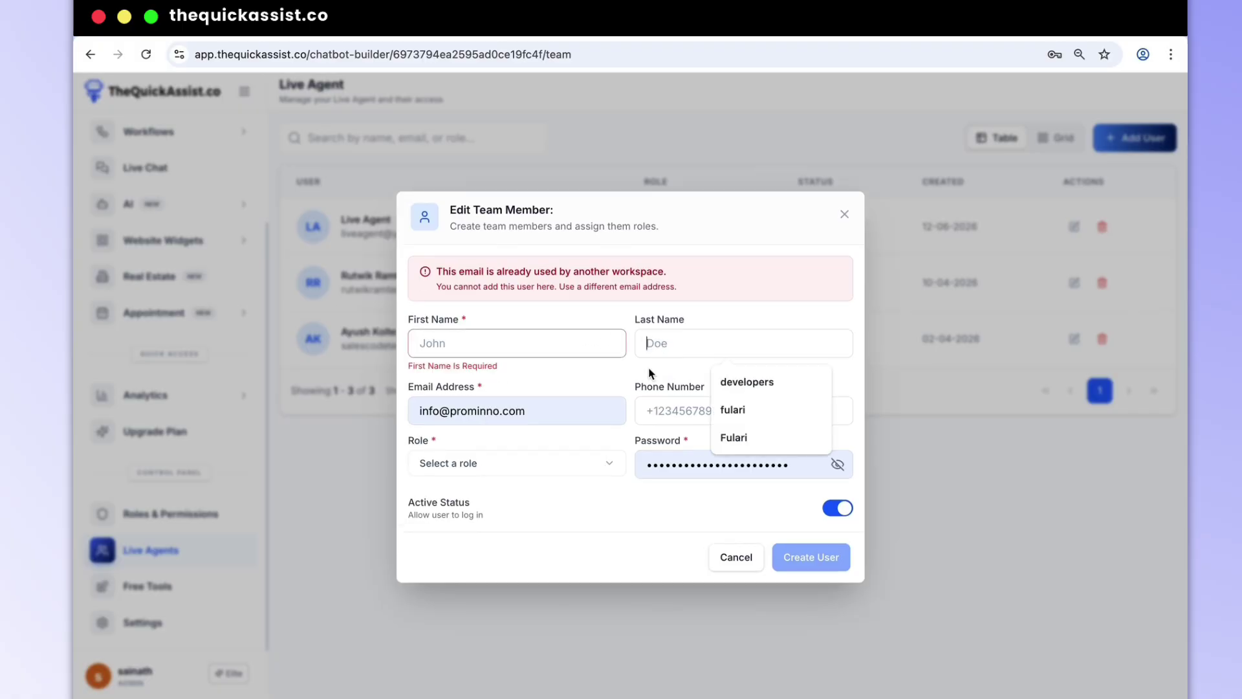
{"action": "left_click", "coordinate": [592, 403]}
{"action": "left_click", "coordinate": [664, 403]}
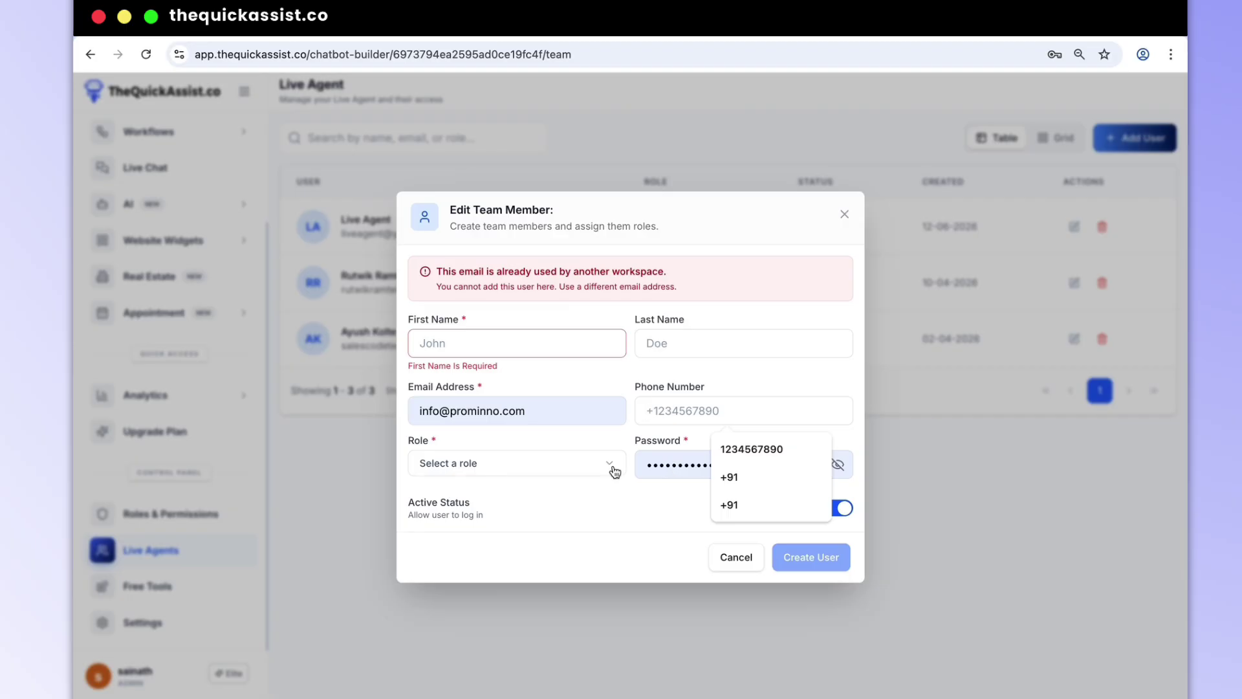
Step: View the new user's role choices and password field, and cancel the form
{"action": "left_click", "coordinate": [554, 467]}
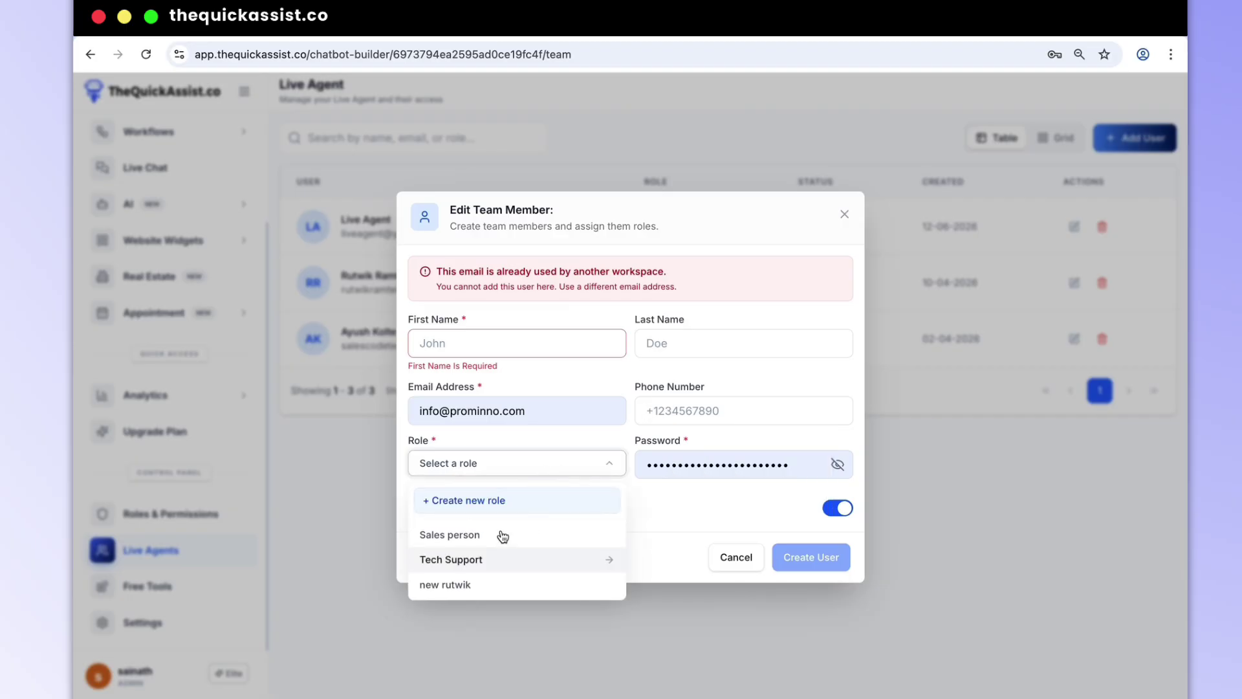
{"action": "left_click", "coordinate": [793, 467]}
{"action": "left_click", "coordinate": [601, 505]}
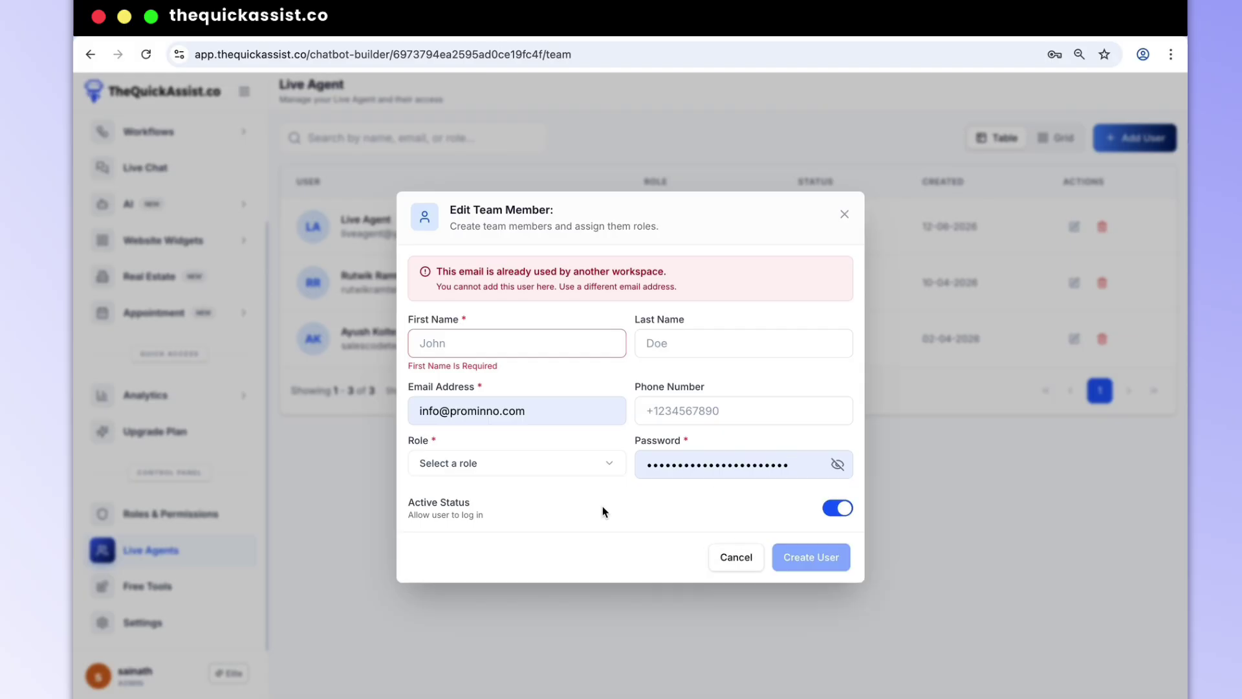
{"action": "left_click", "coordinate": [744, 558]}
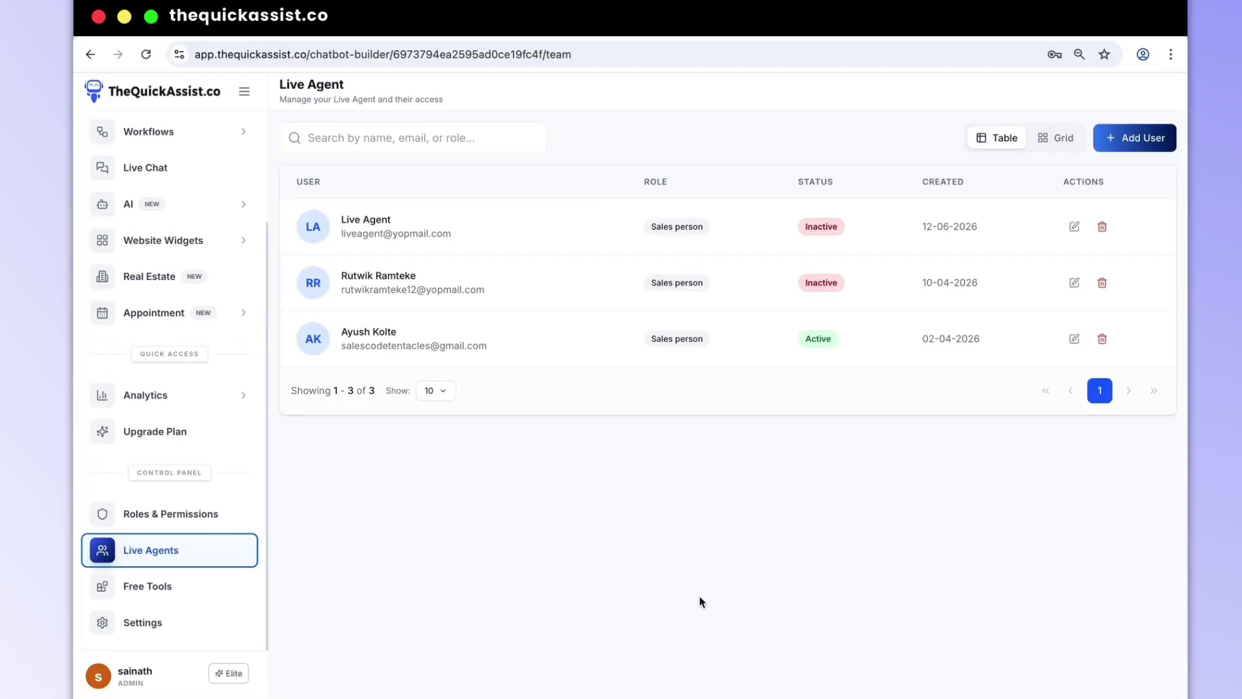
Step: Open Roles & Permissions and start a new custom role named "role"
{"action": "left_click", "coordinate": [160, 515]}
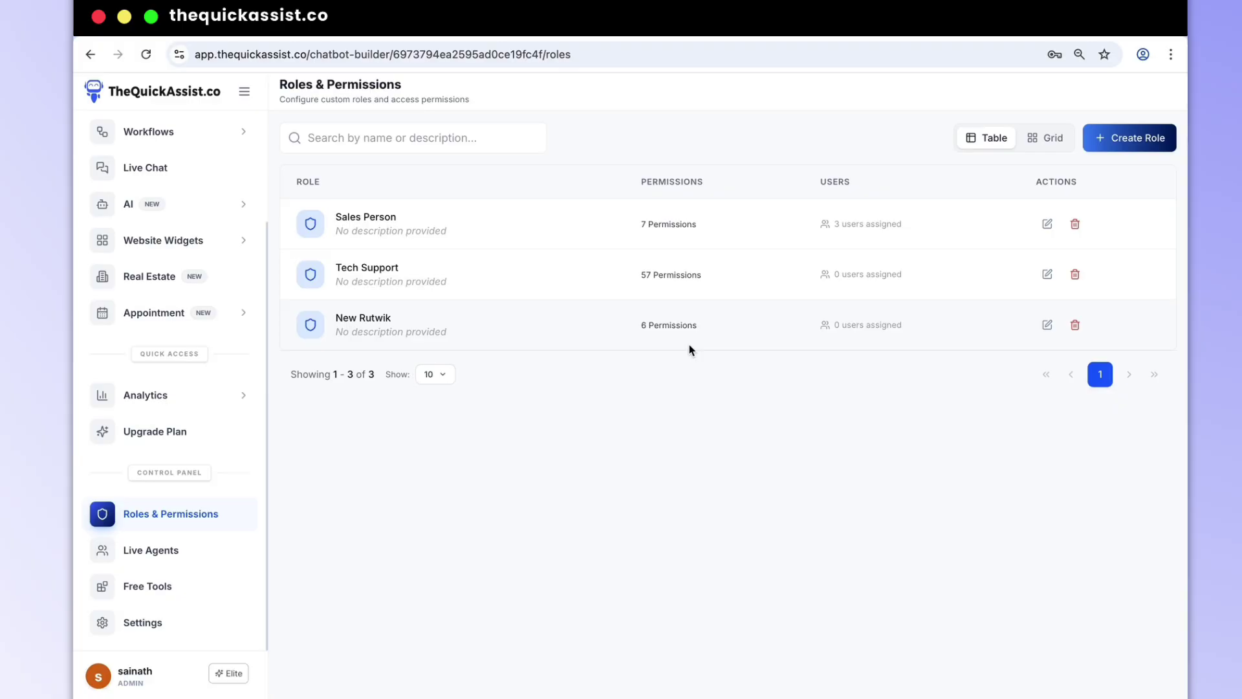
{"action": "left_click", "coordinate": [1124, 134]}
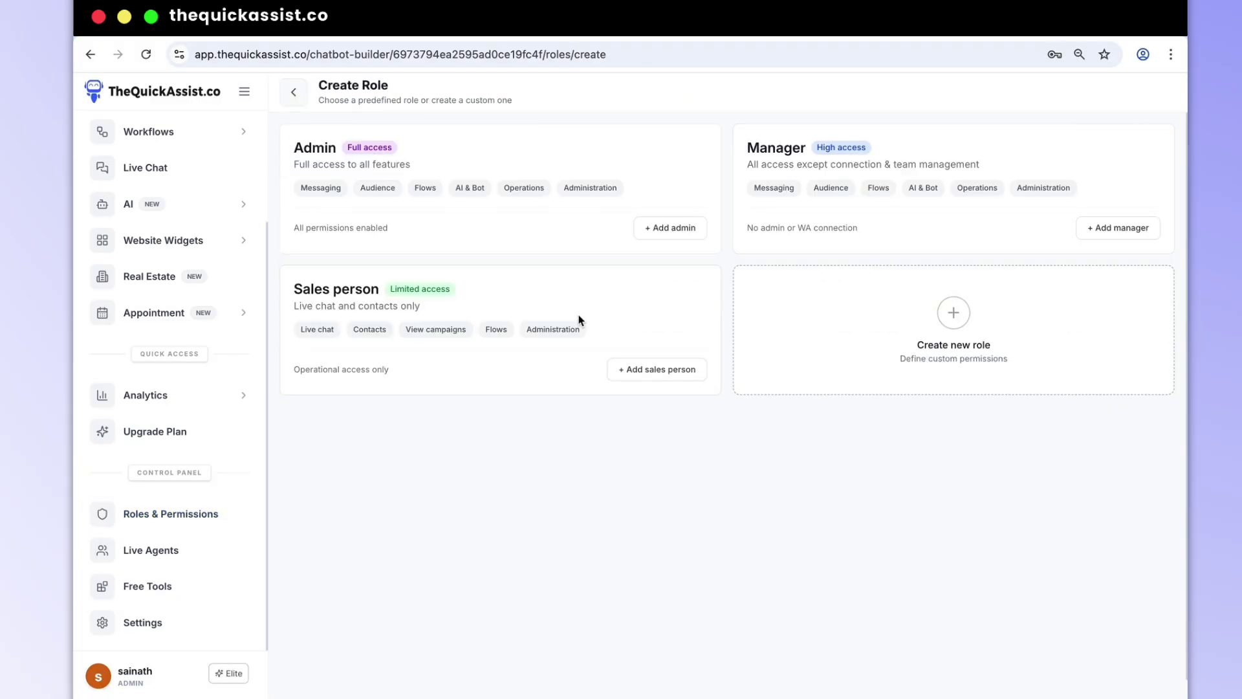
{"action": "left_click", "coordinate": [883, 343]}
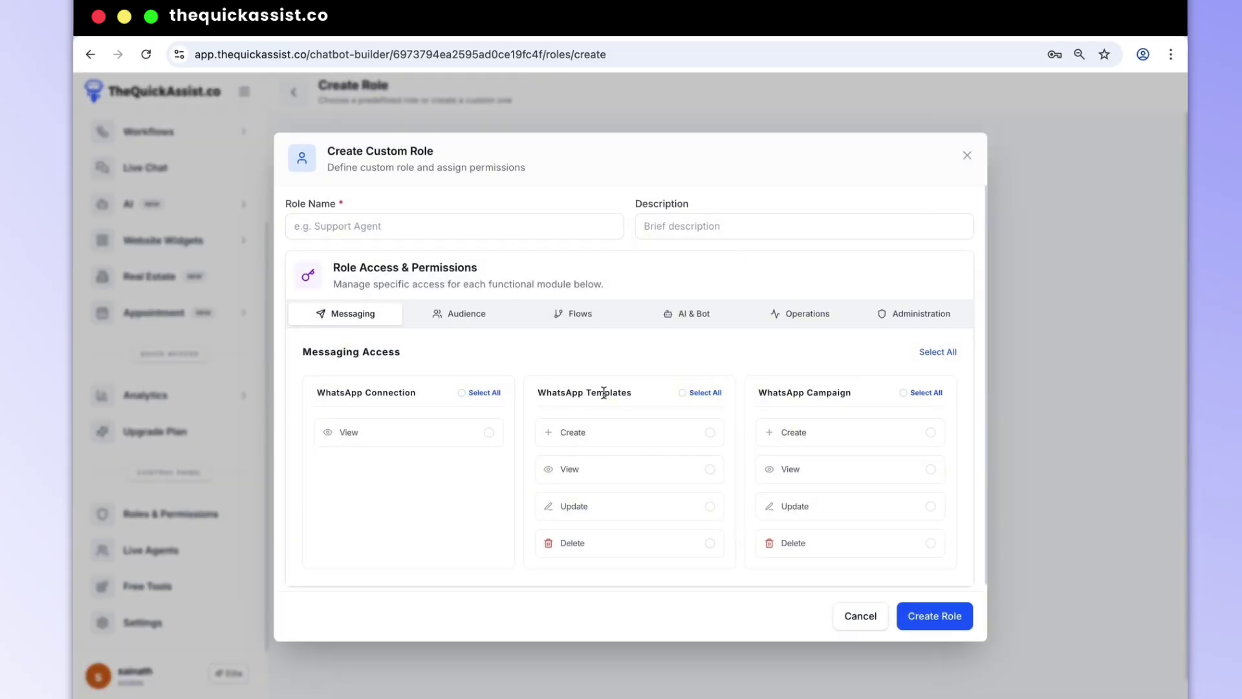
{"action": "left_click", "coordinate": [469, 228]}
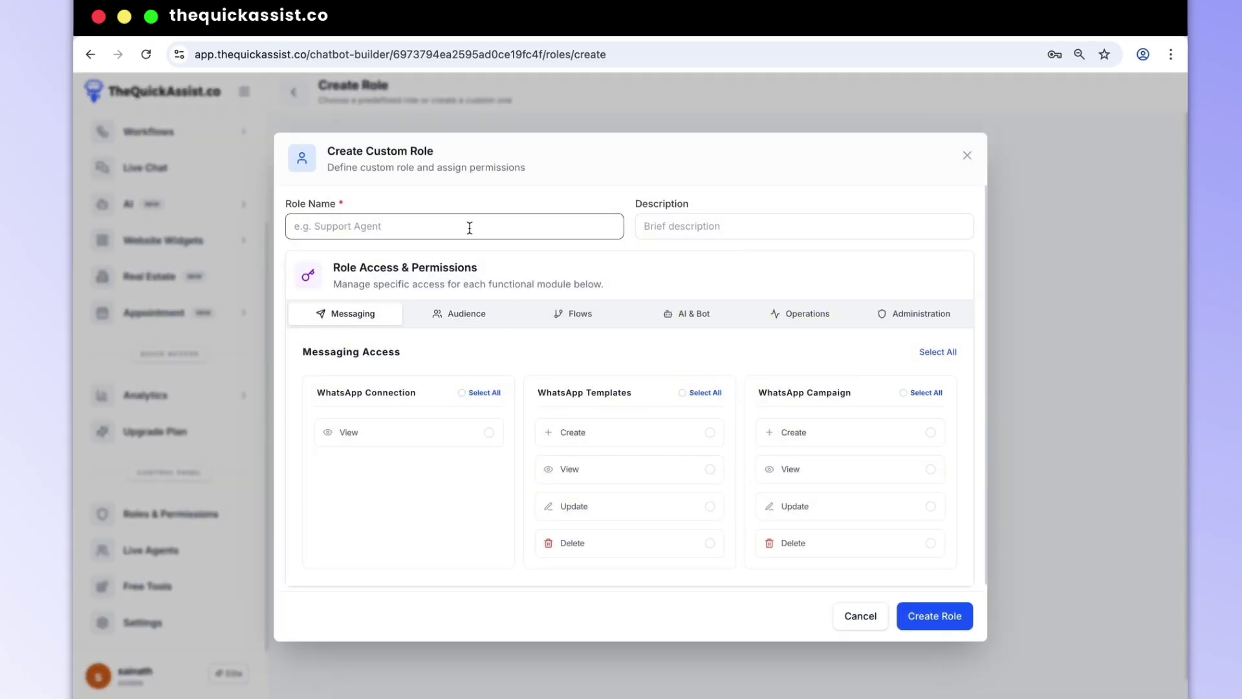
{"action": "type", "text": "role"}
Step: Review the custom role's Audience, Flows, AI & Bot, Operations and Administration permissions, and cancel the role
{"action": "left_click", "coordinate": [451, 316]}
{"action": "left_click", "coordinate": [565, 322]}
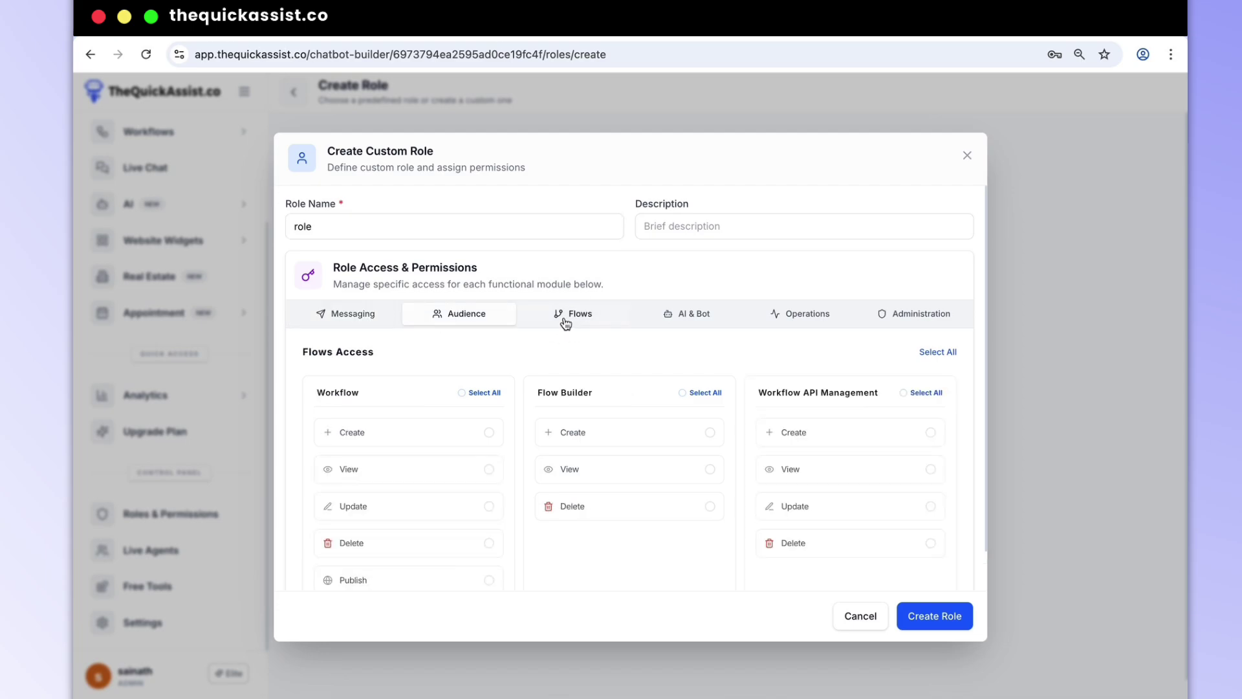
{"action": "left_click", "coordinate": [693, 312]}
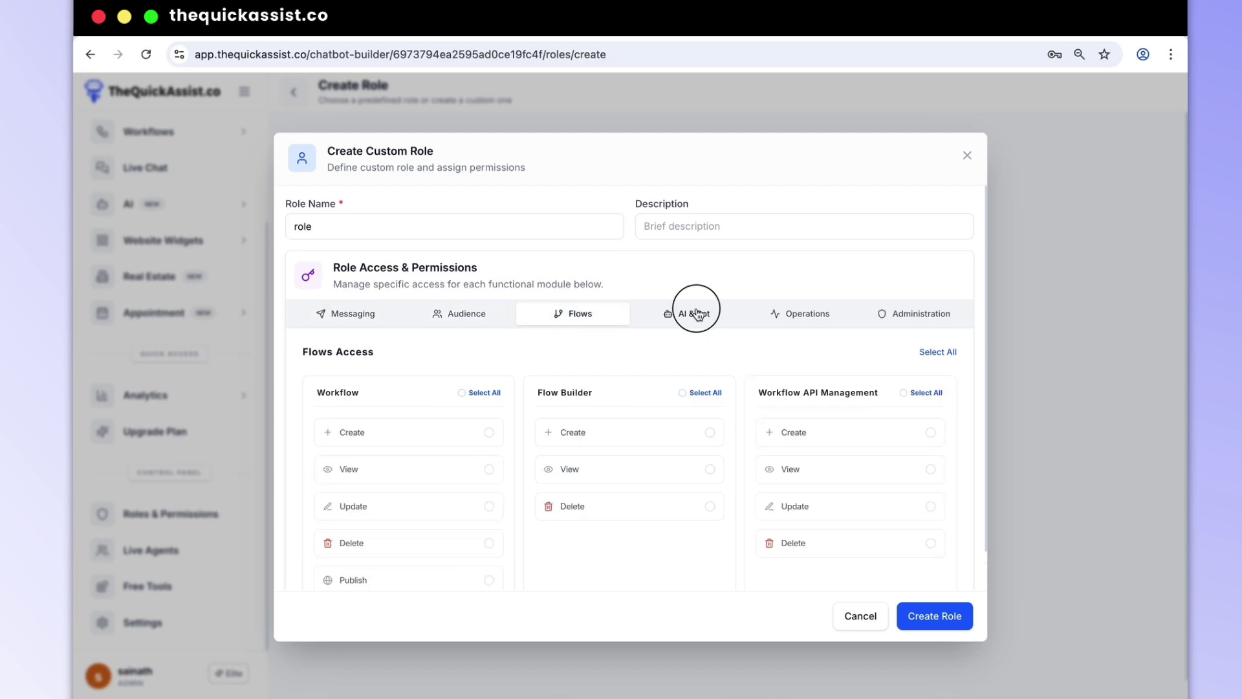
{"action": "left_click", "coordinate": [773, 320]}
{"action": "left_click", "coordinate": [902, 314]}
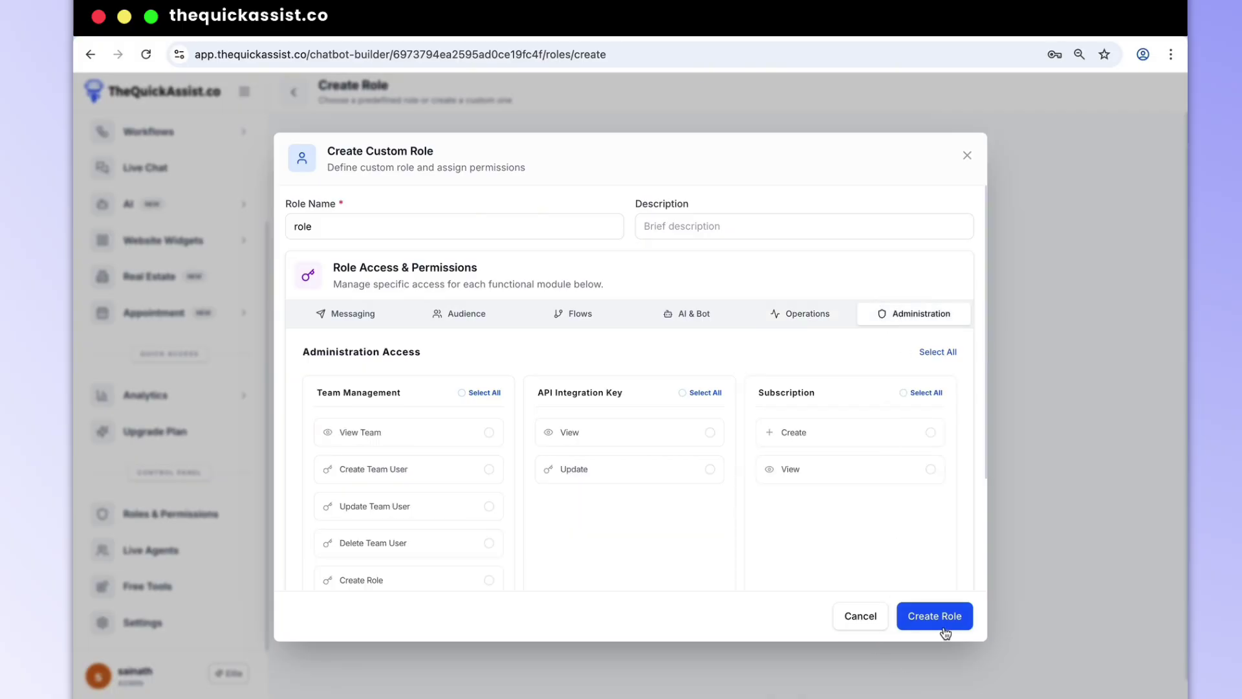
{"action": "left_click", "coordinate": [870, 621]}
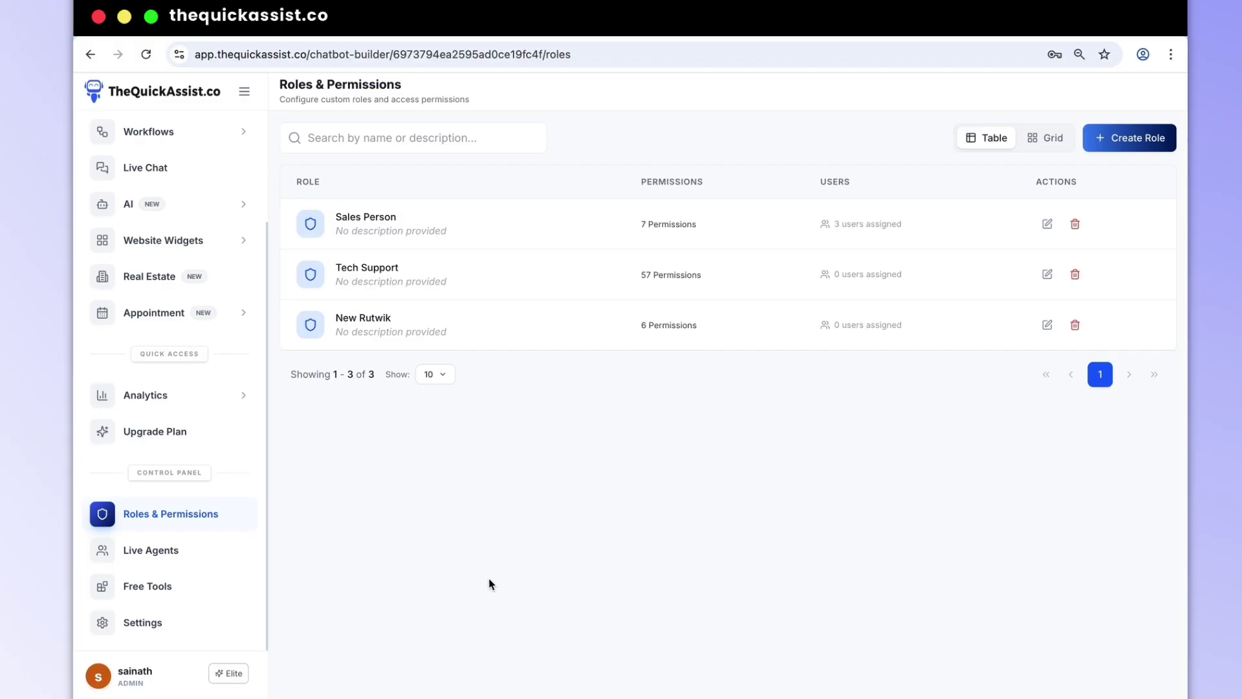
Step: Open the subscription plans and show their monthly pricing
{"action": "left_click", "coordinate": [190, 438]}
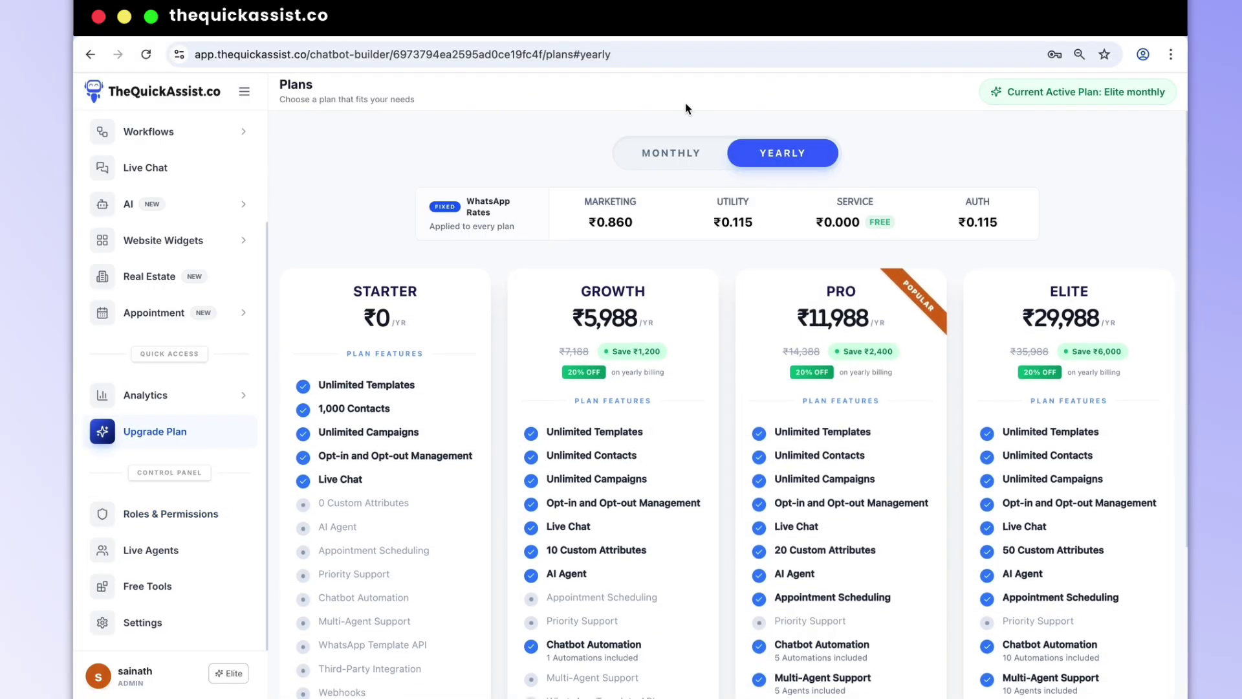
{"action": "left_click", "coordinate": [670, 152]}
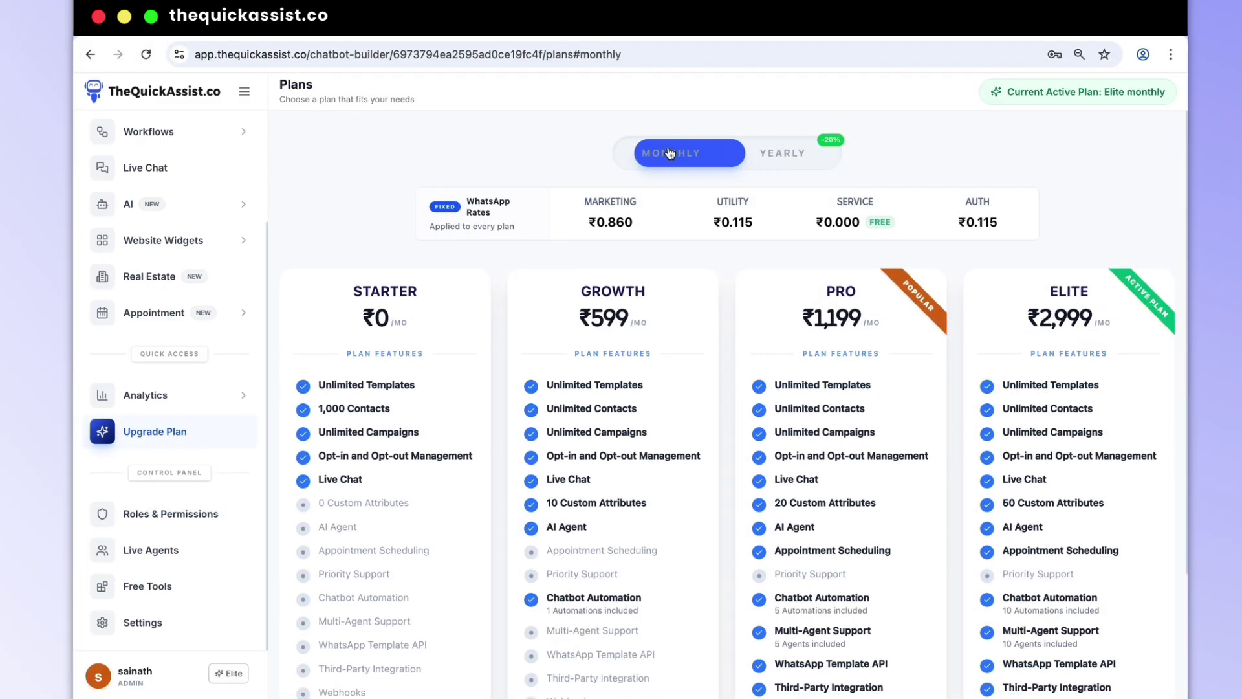
Step: Show the yearly plan pricing, return to monthly pricing, and compare the features included in the Starter, Growth, Pro and Elite plans
{"action": "left_click", "coordinate": [752, 153]}
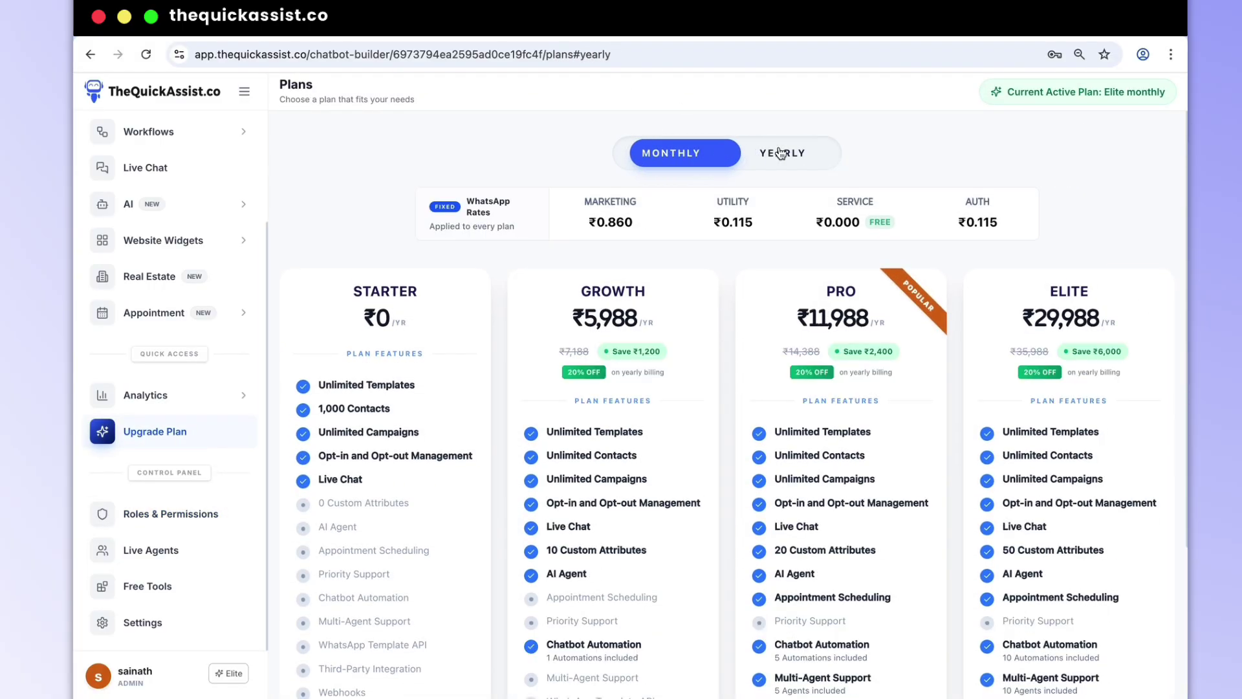
{"action": "left_click", "coordinate": [673, 154]}
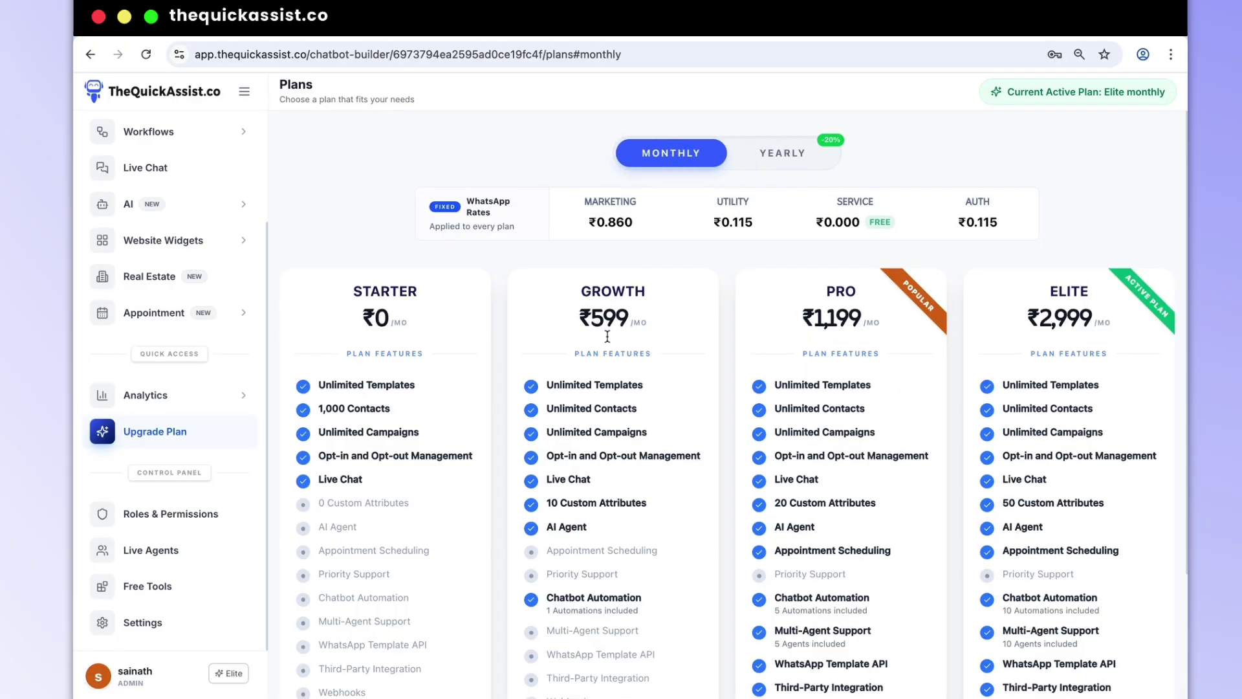
{"action": "scroll", "coordinate": [621, 373], "scroll_direction": "down", "scroll_amount": 2}
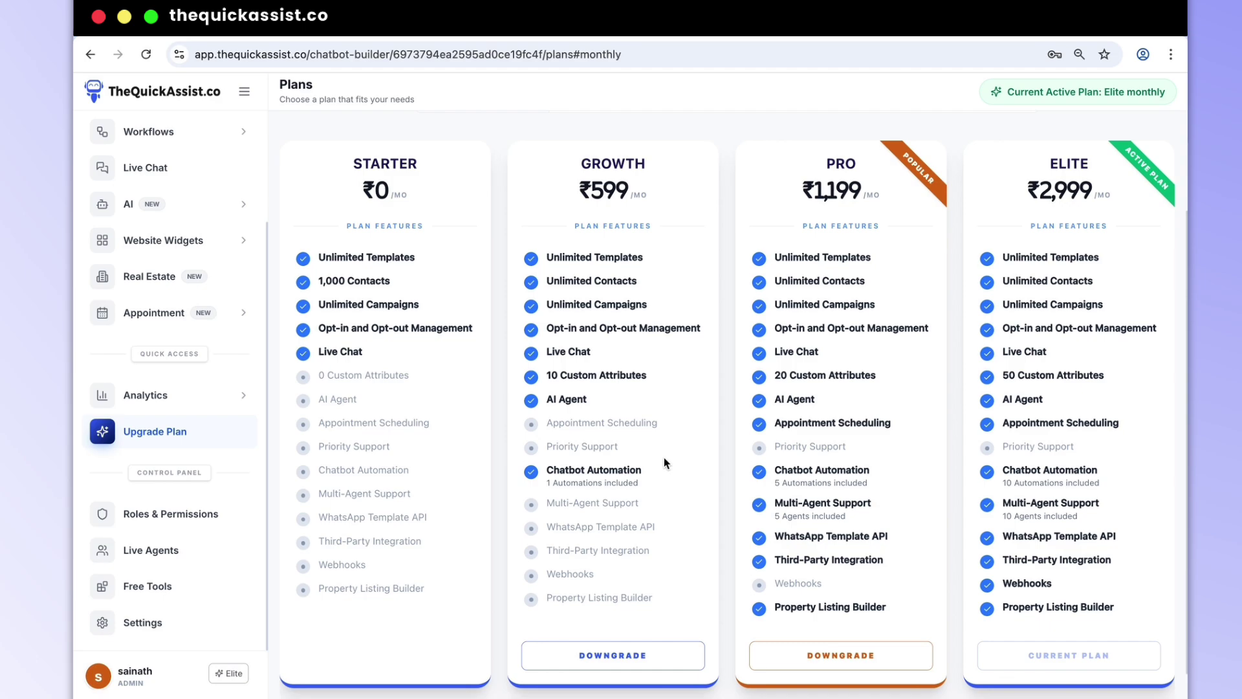
{"action": "scroll", "coordinate": [663, 457], "scroll_direction": "down", "scroll_amount": 1}
{"action": "scroll", "coordinate": [662, 443], "scroll_direction": "up", "scroll_amount": 2}
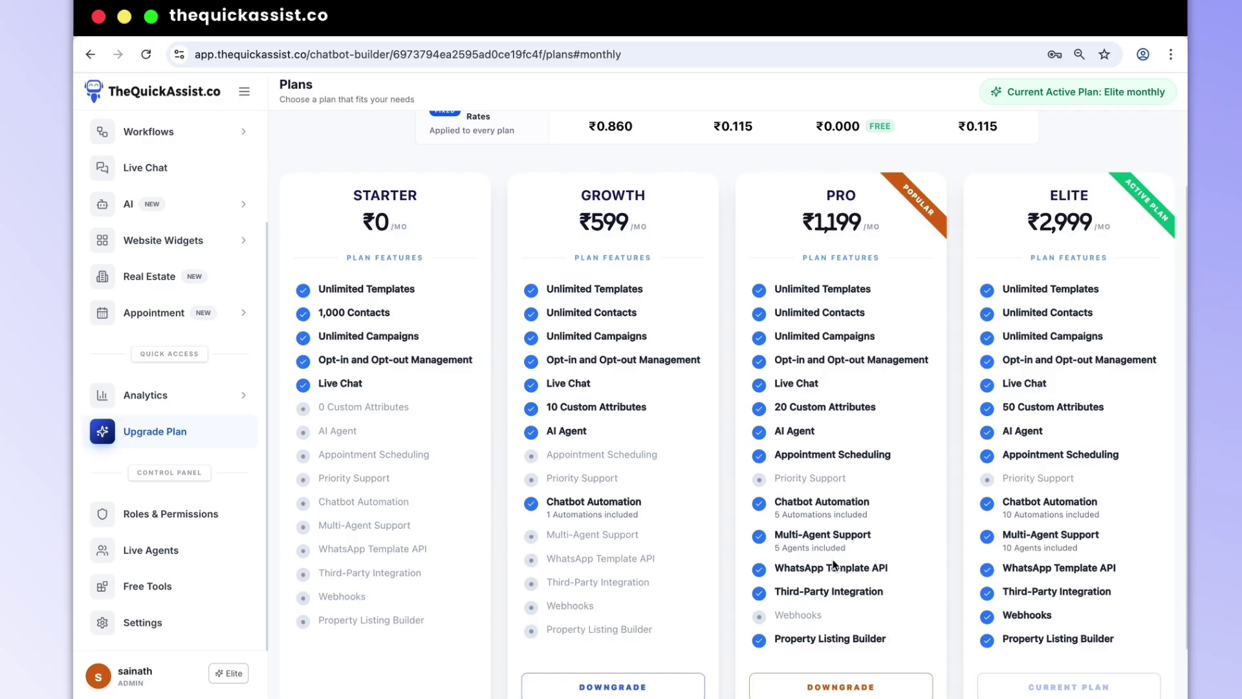
{"action": "scroll", "coordinate": [835, 566], "scroll_direction": "down", "scroll_amount": 1}
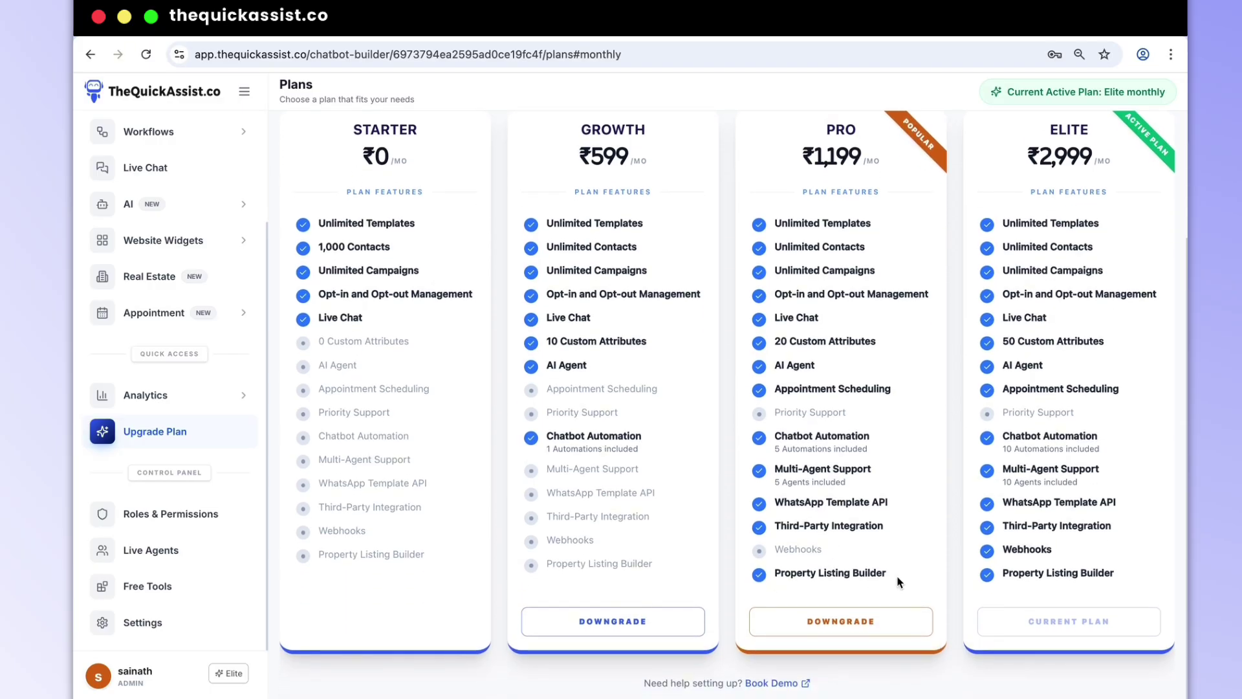
{"action": "scroll", "coordinate": [899, 573], "scroll_direction": "up", "scroll_amount": 1}
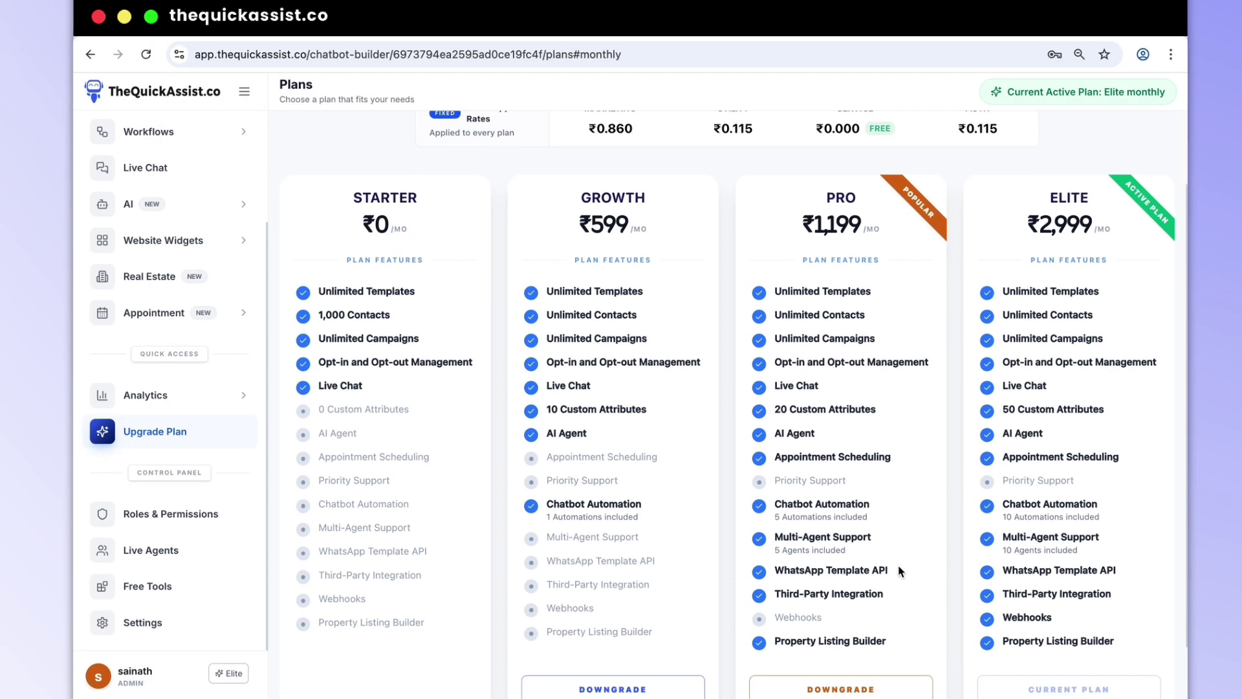